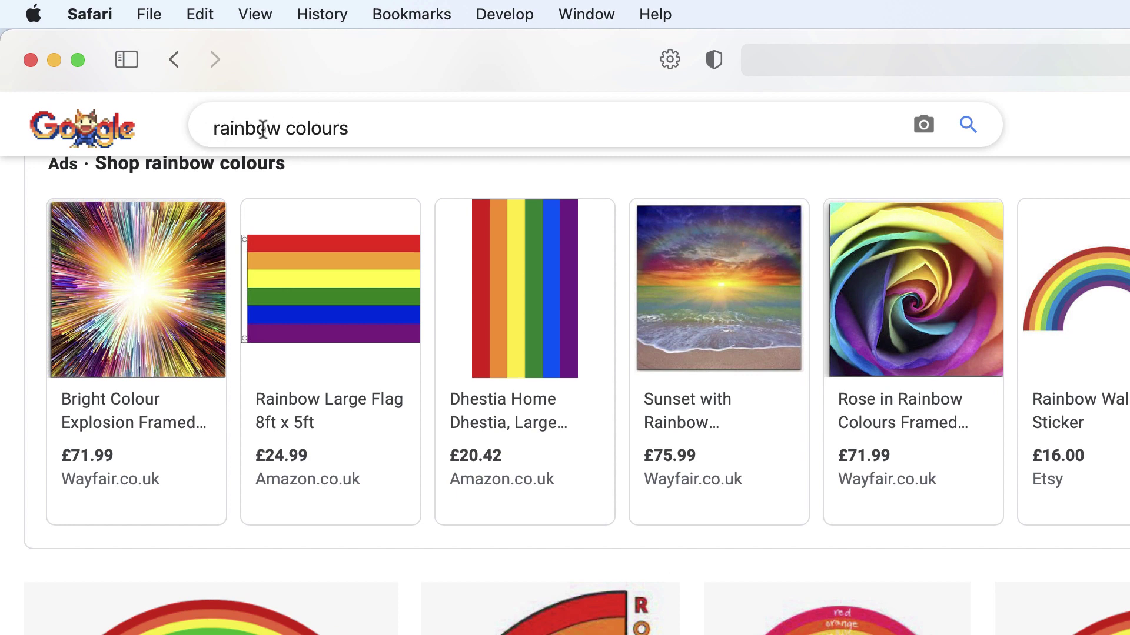
scroll(565, 371, "up", 3)
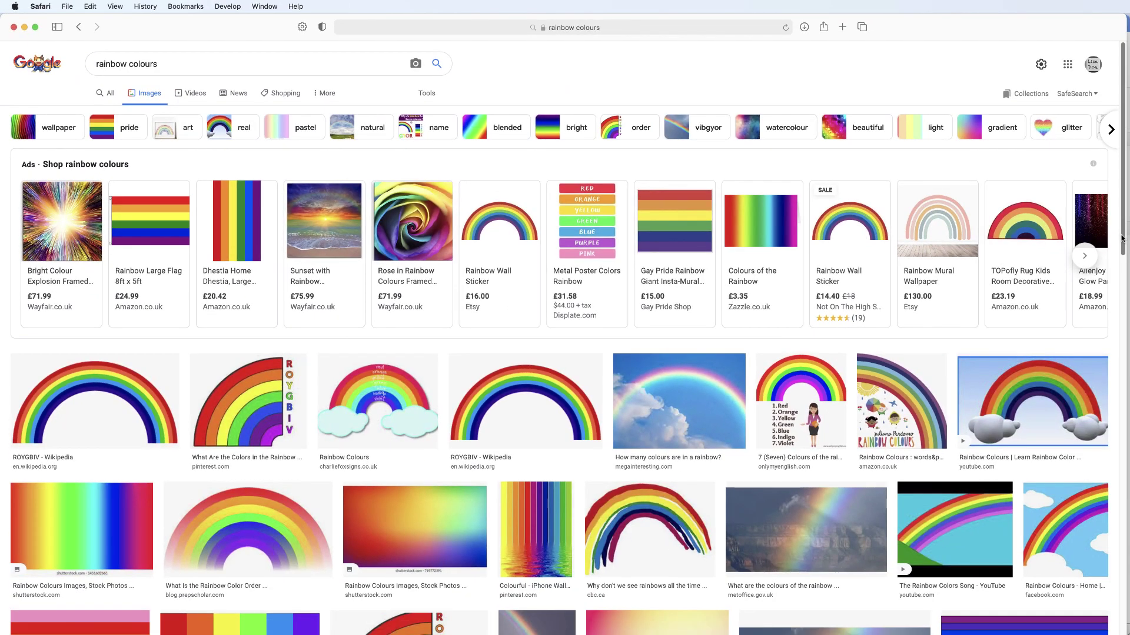
scroll(1115, 289, "down", 2)
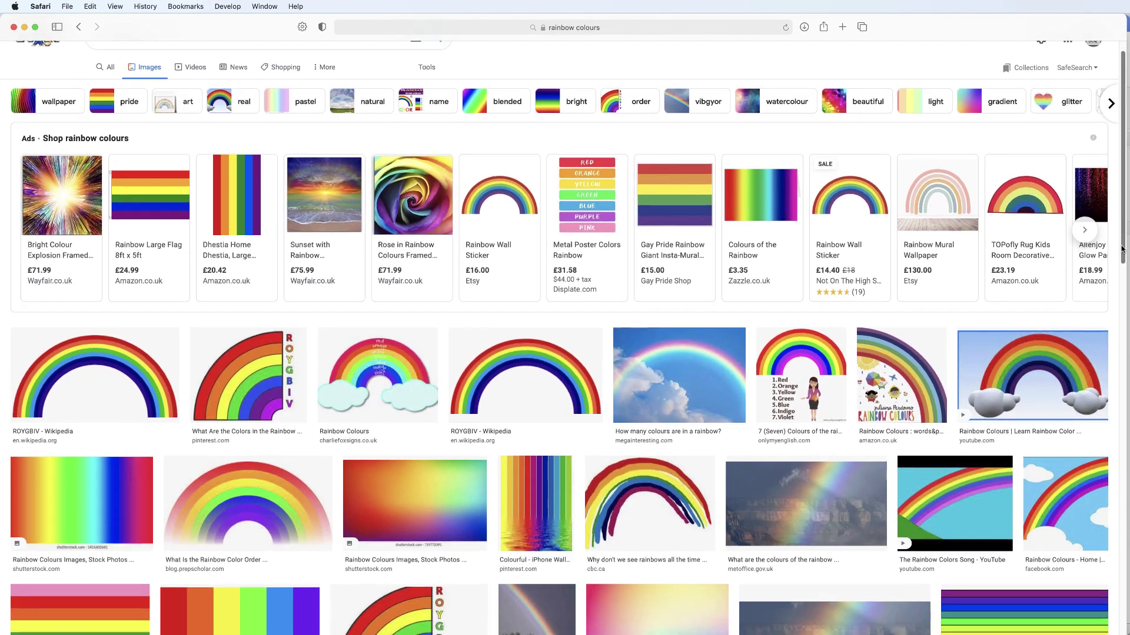
scroll(1115, 290, "down", 3)
scroll(1115, 289, "down", 3)
scroll(1115, 290, "down", 1)
scroll(1109, 315, "down", 2)
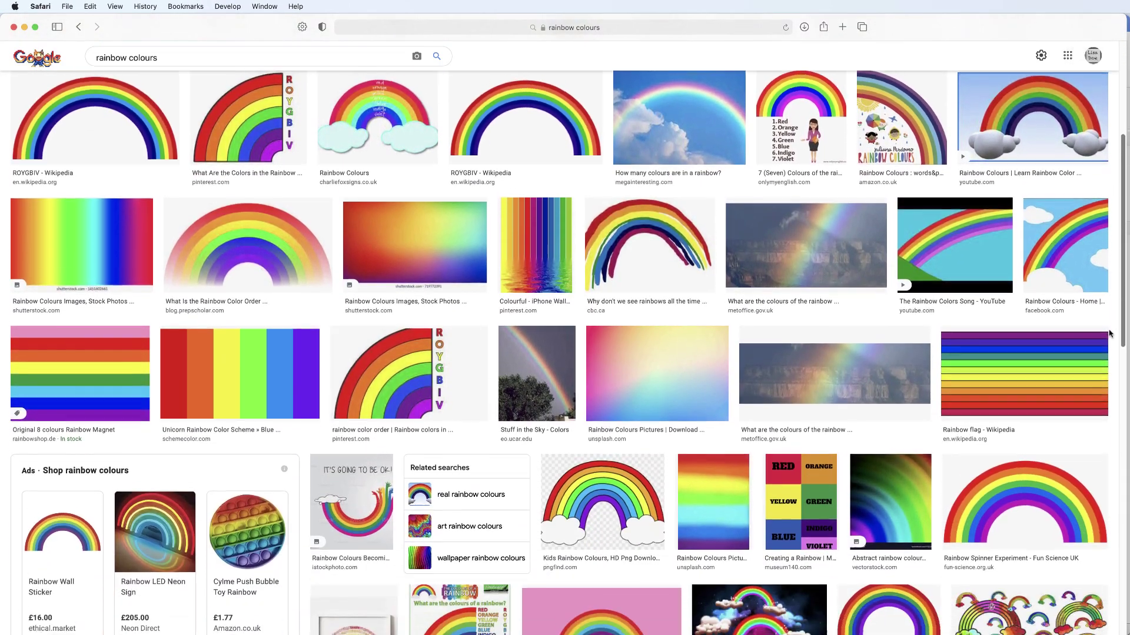
scroll(1110, 336, "down", 2)
scroll(1103, 371, "down", 2)
scroll(1101, 402, "down", 1)
scroll(1108, 371, "up", 1)
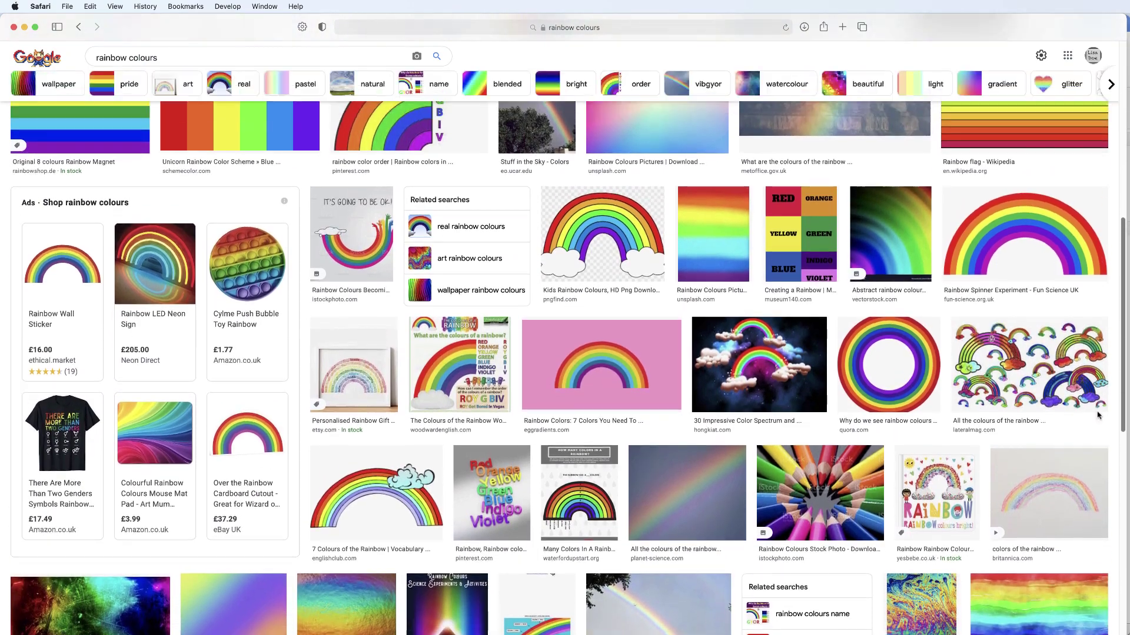
scroll(1112, 336, "up", 3)
scroll(1115, 296, "up", 2)
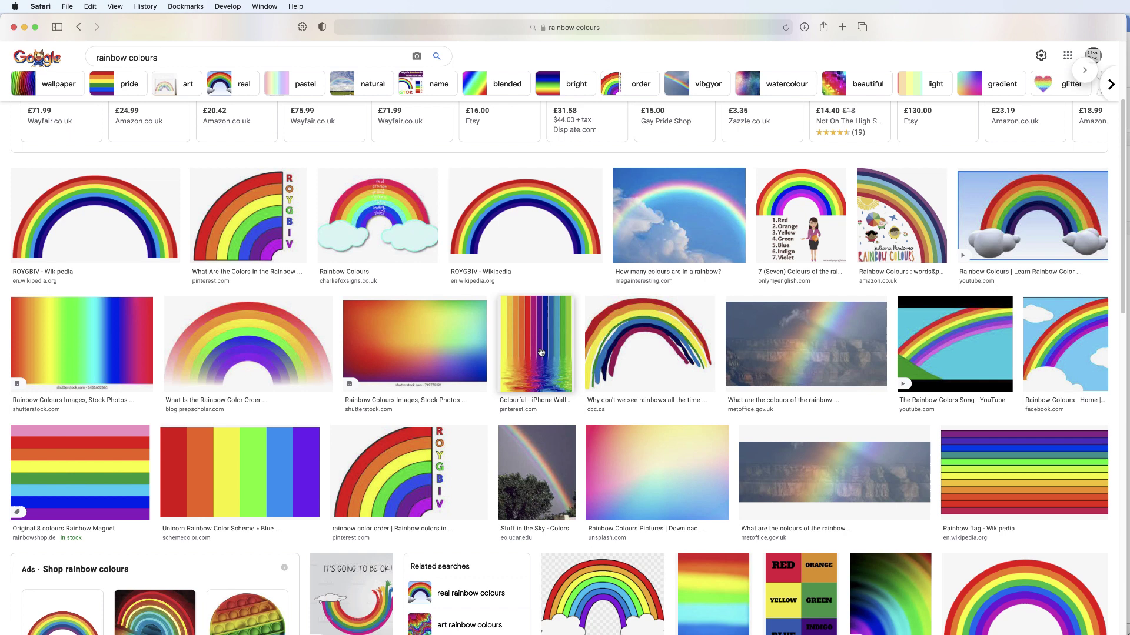
Step: Screenshot the vertical rainbow-stripe image from the Google Images results with a region capture
mouse_move(584, 314)
left_mouse_down()
mouse_move(495, 336)
mouse_move(509, 307)
left_mouse_up()
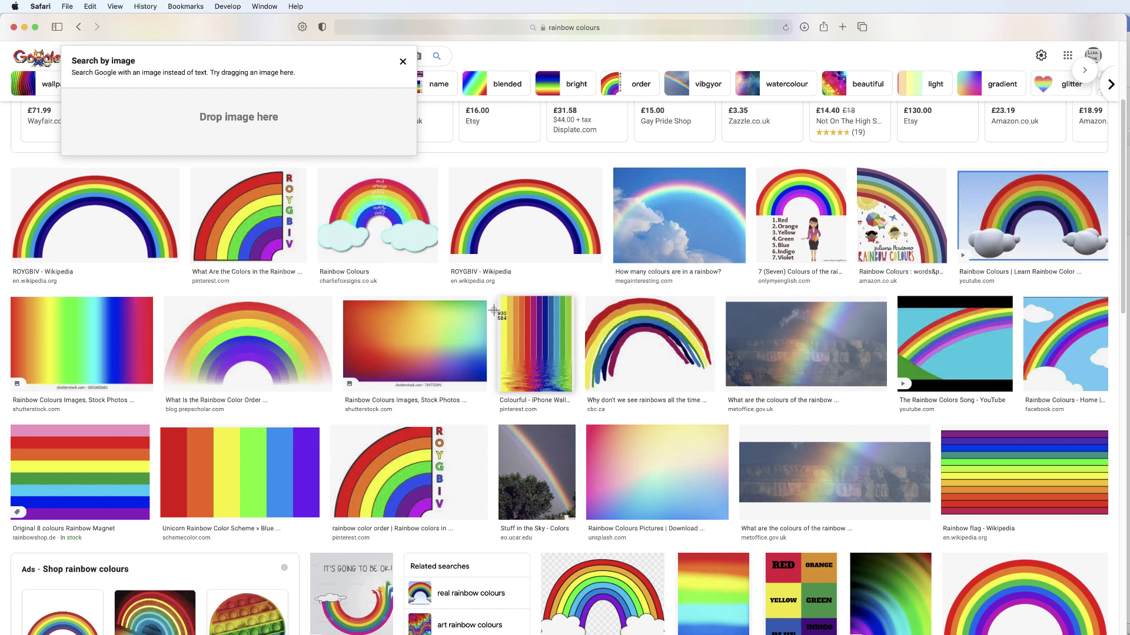
mouse_move(493, 317)
left_mouse_down()
mouse_move(577, 350)
mouse_move(576, 396)
left_mouse_up()
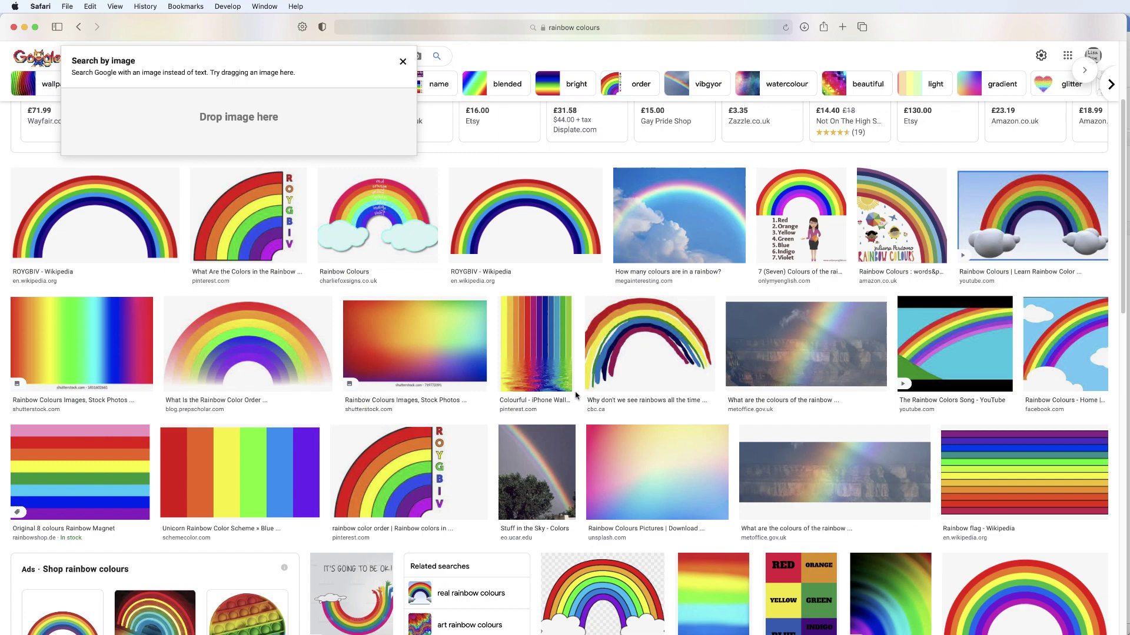
Step: Close Safari and insert the rainbow screenshot into the blank Word document via Picture from File
left_click(24, 28)
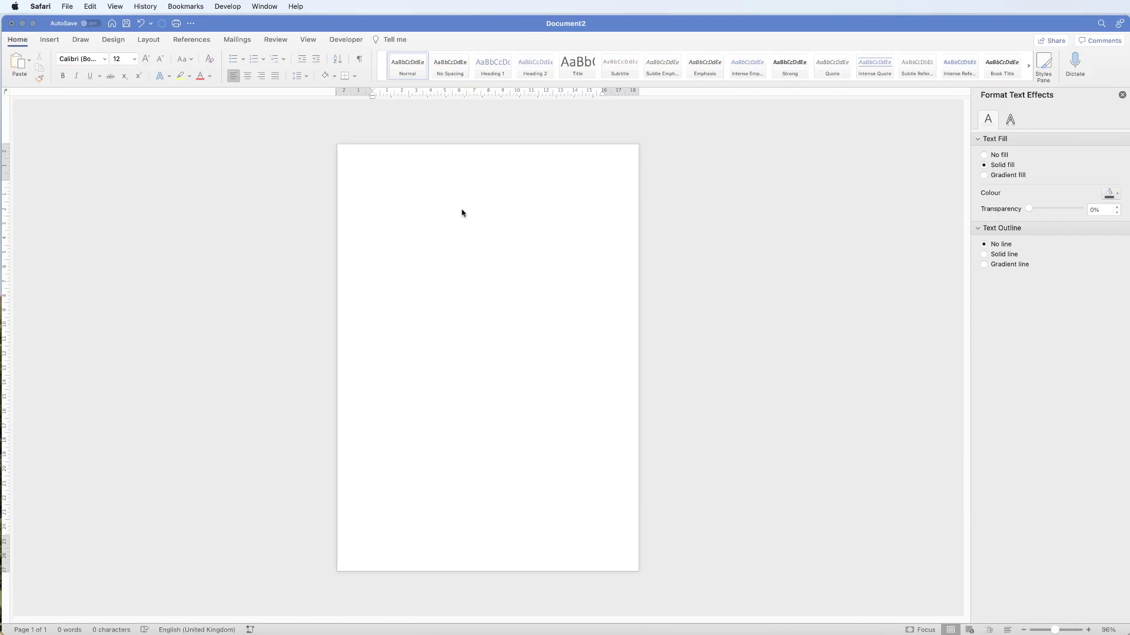
left_click(506, 224)
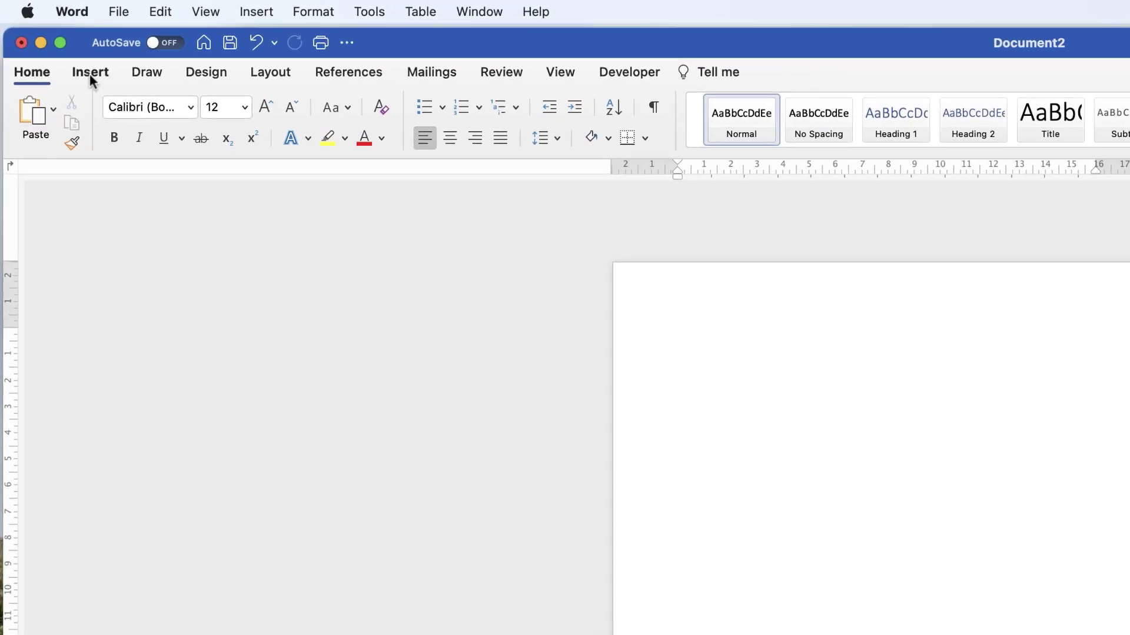
left_click(49, 39)
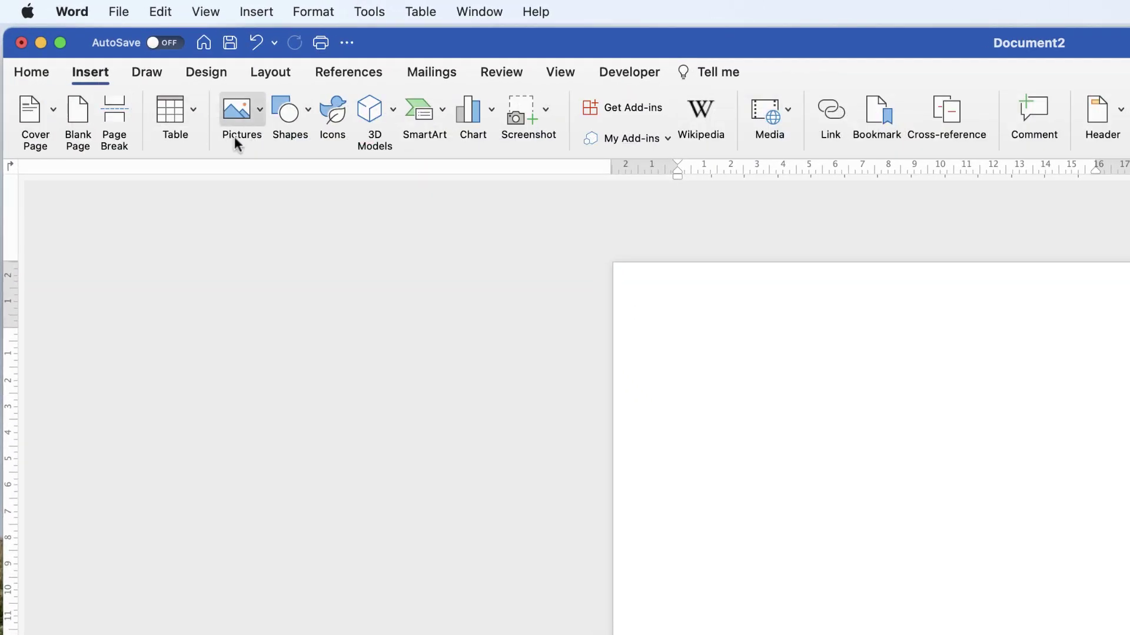
left_click(263, 128)
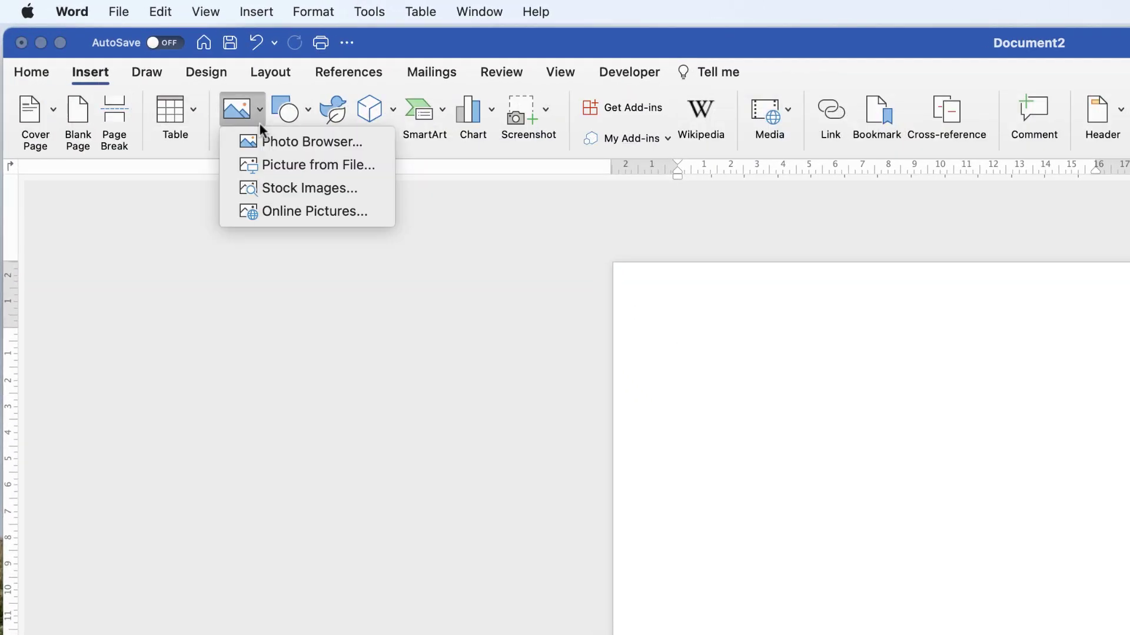
left_click(268, 165)
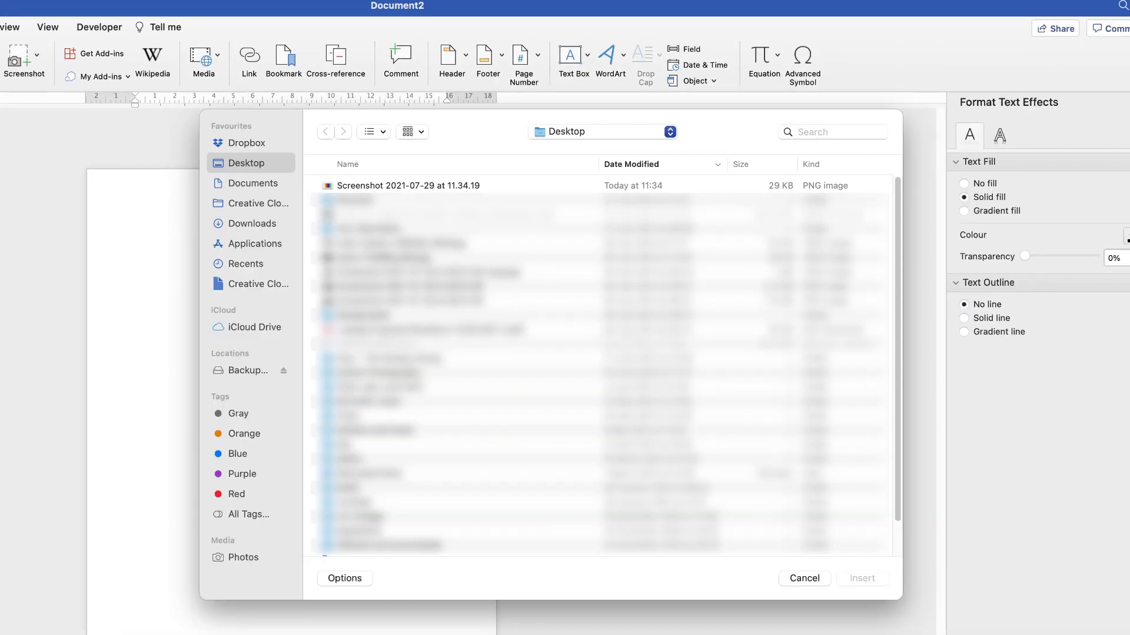
left_click(378, 187)
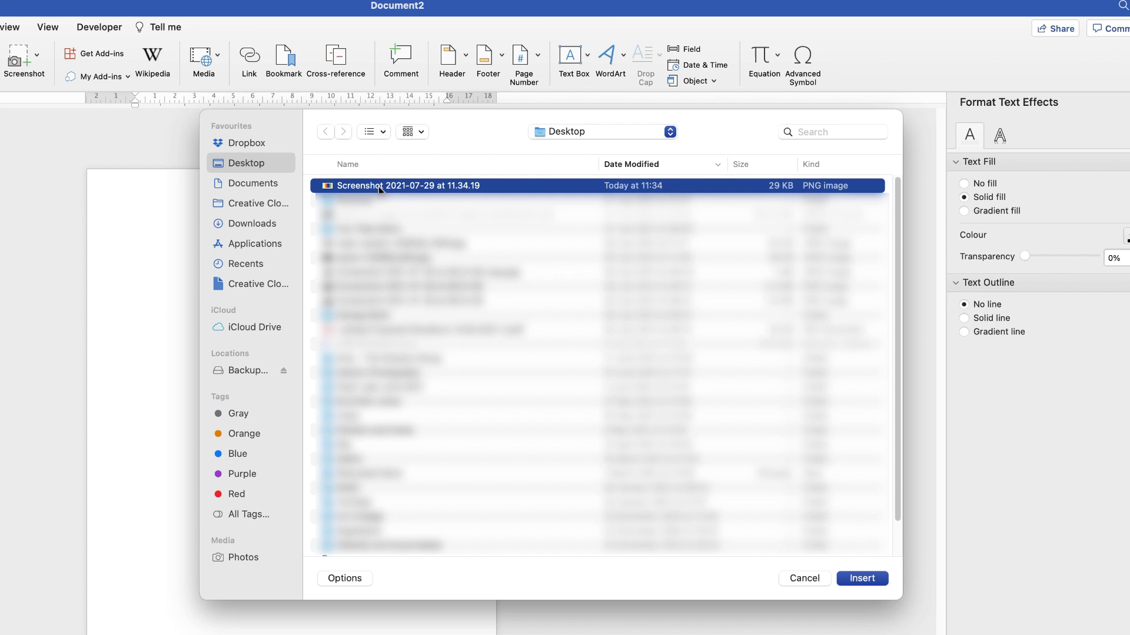
left_click(863, 579)
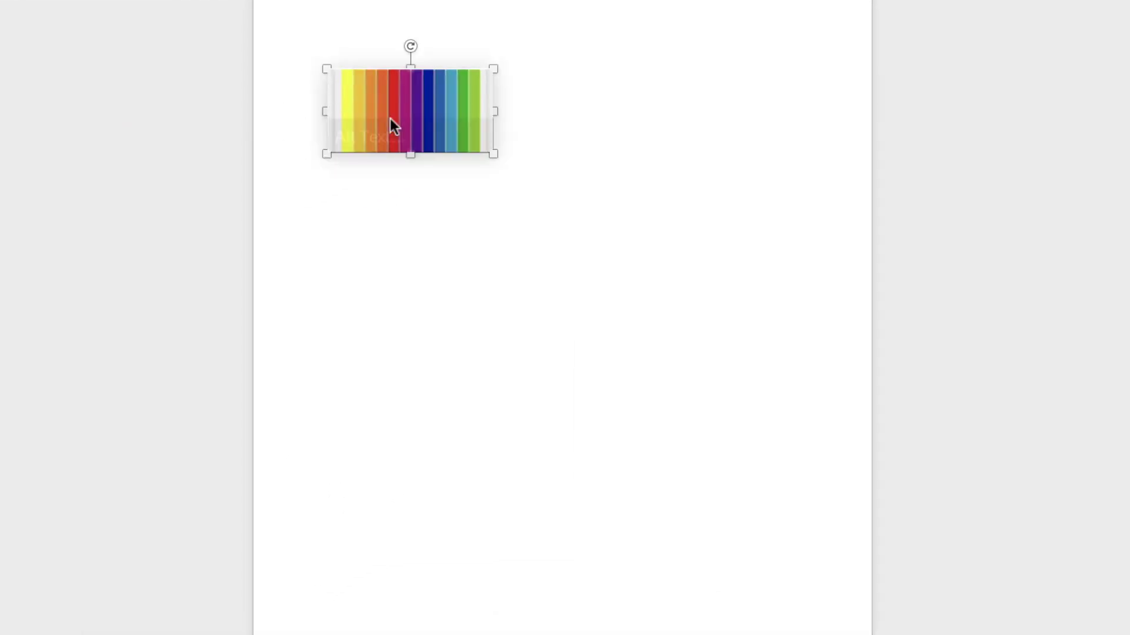
Step: Set the rainbow picture's text wrapping to In Front of Text so it floats freely
left_click_drag(391, 118, 464, 84)
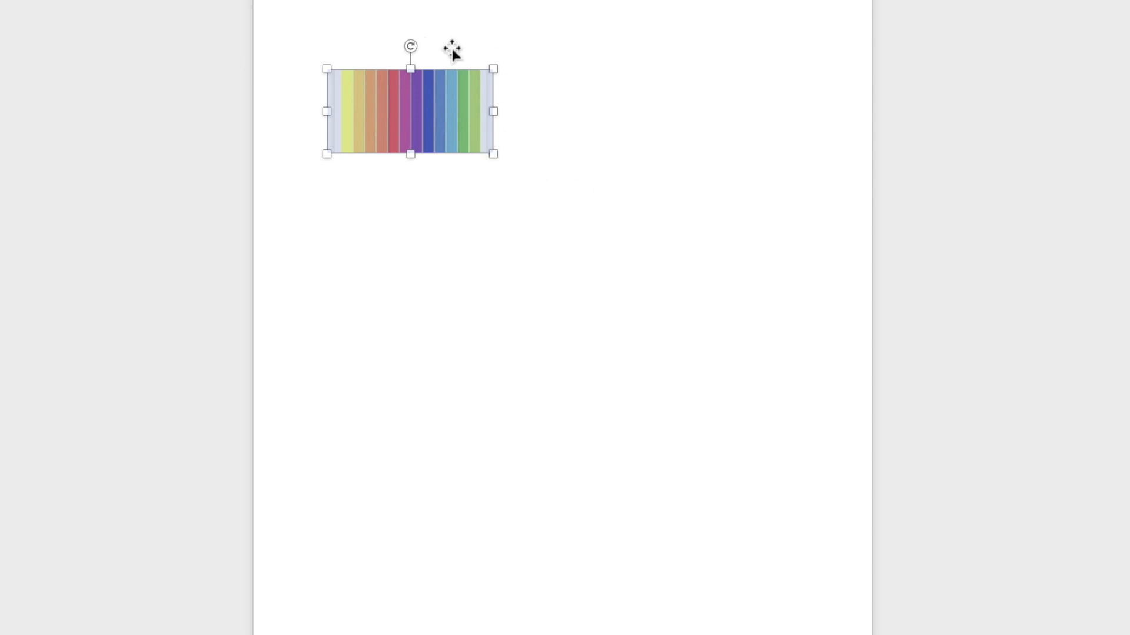
right_click(399, 111)
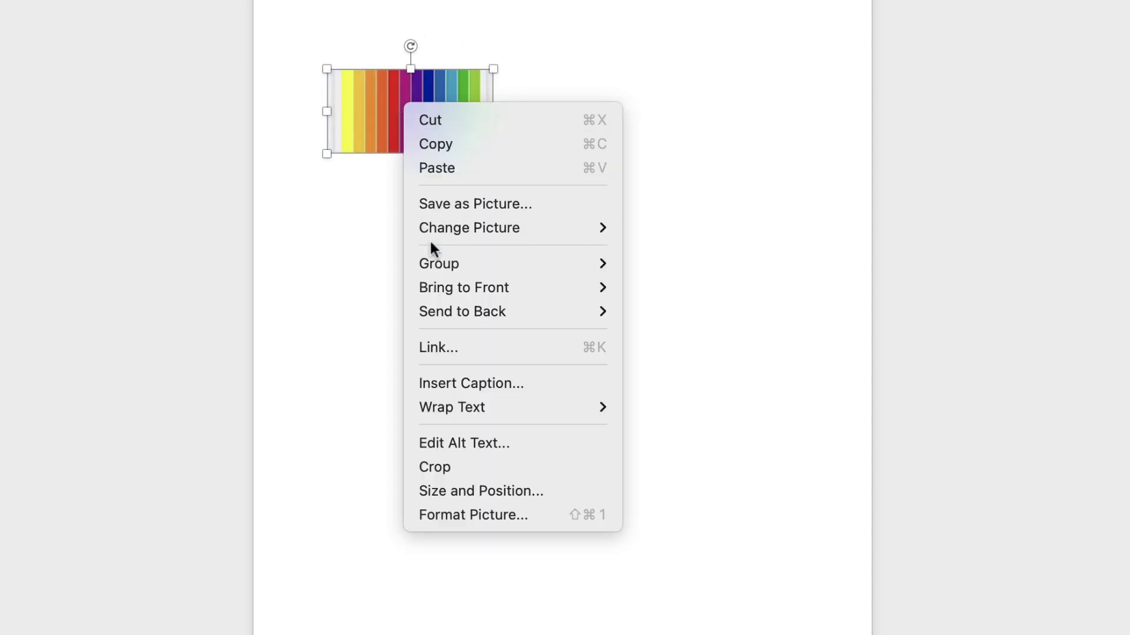
mouse_move(452, 407)
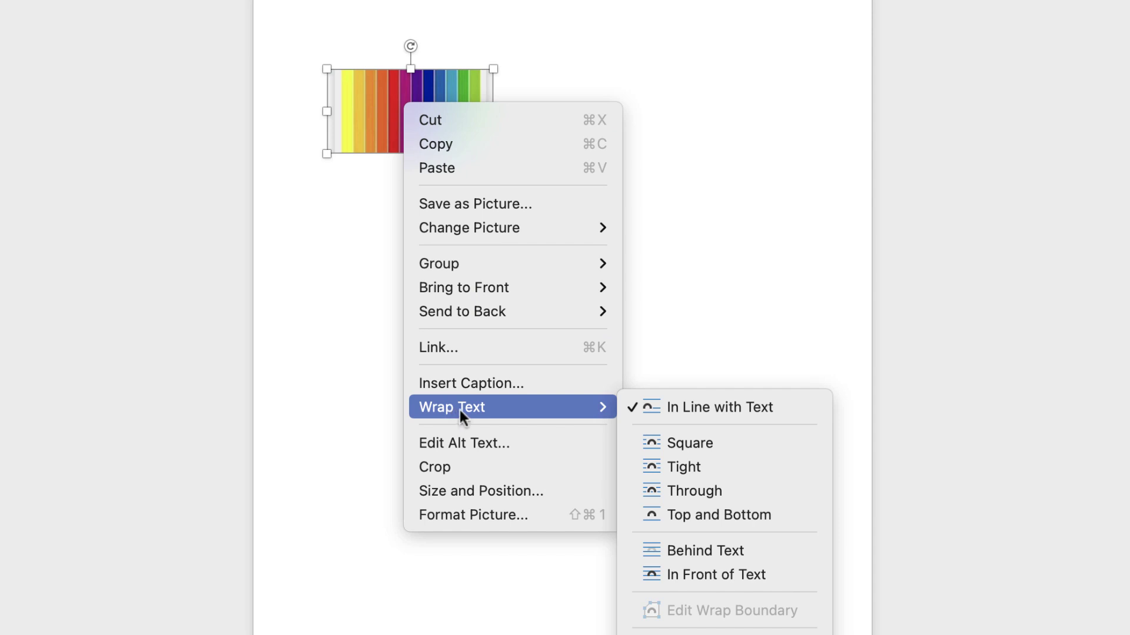
left_click(694, 575)
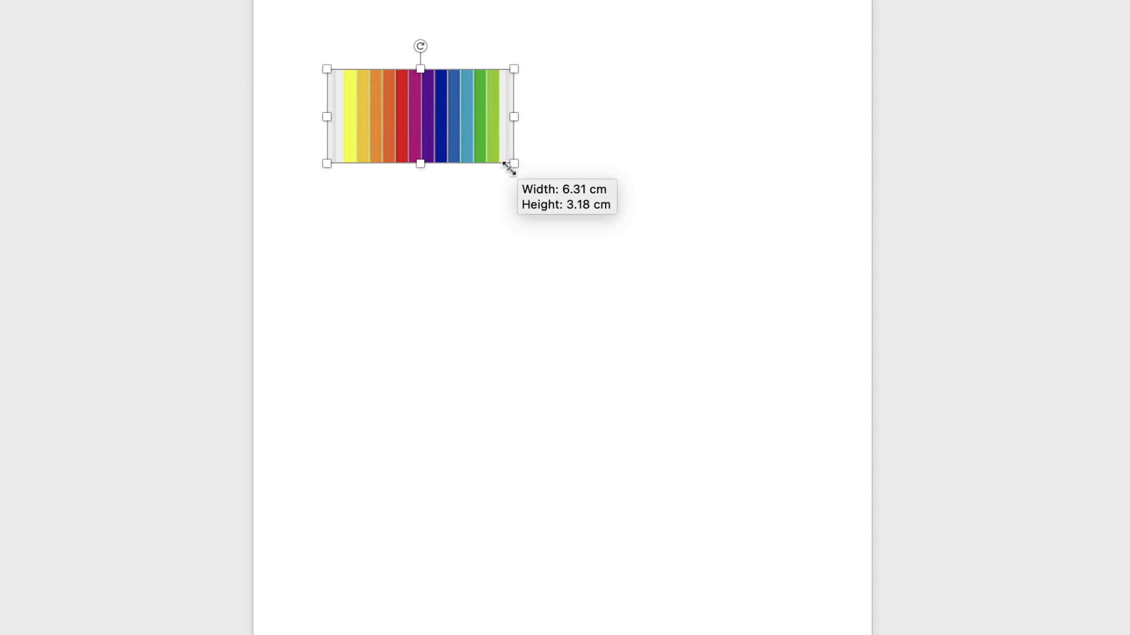
Step: Rotate the picture upright and enlarge it to about 33 cm wide, covering most of the page
left_click_drag(492, 154, 698, 314)
mouse_move(577, 174)
left_mouse_down()
mouse_move(550, 339)
mouse_move(559, 415)
left_mouse_up()
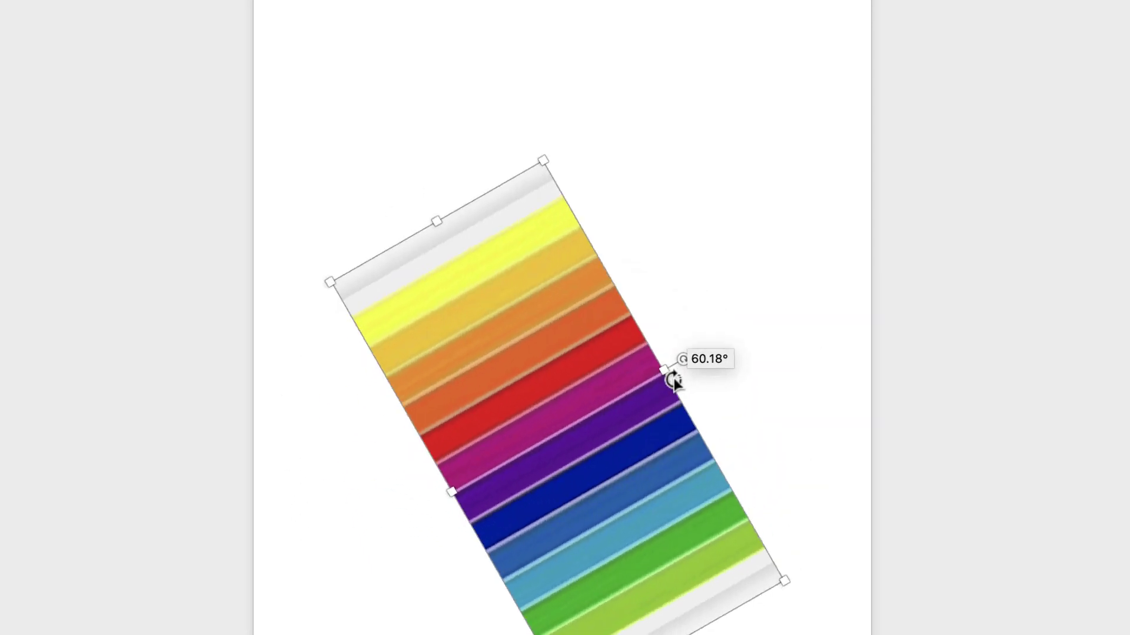
left_click_drag(555, 283, 556, 353)
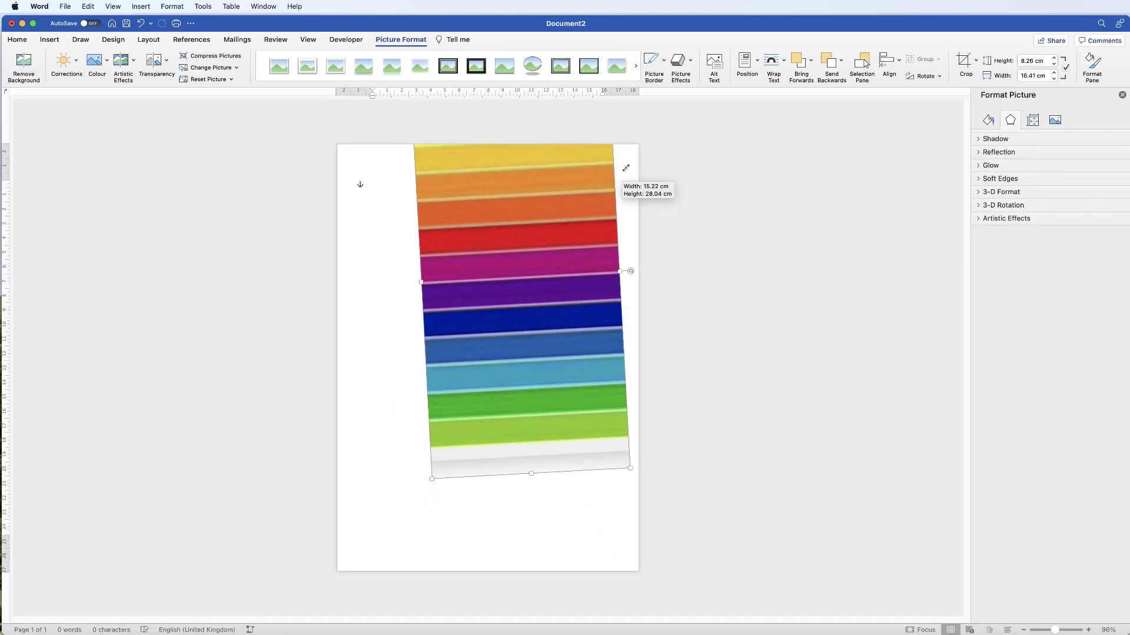
left_click_drag(537, 236, 626, 166)
left_click_drag(434, 476, 385, 541)
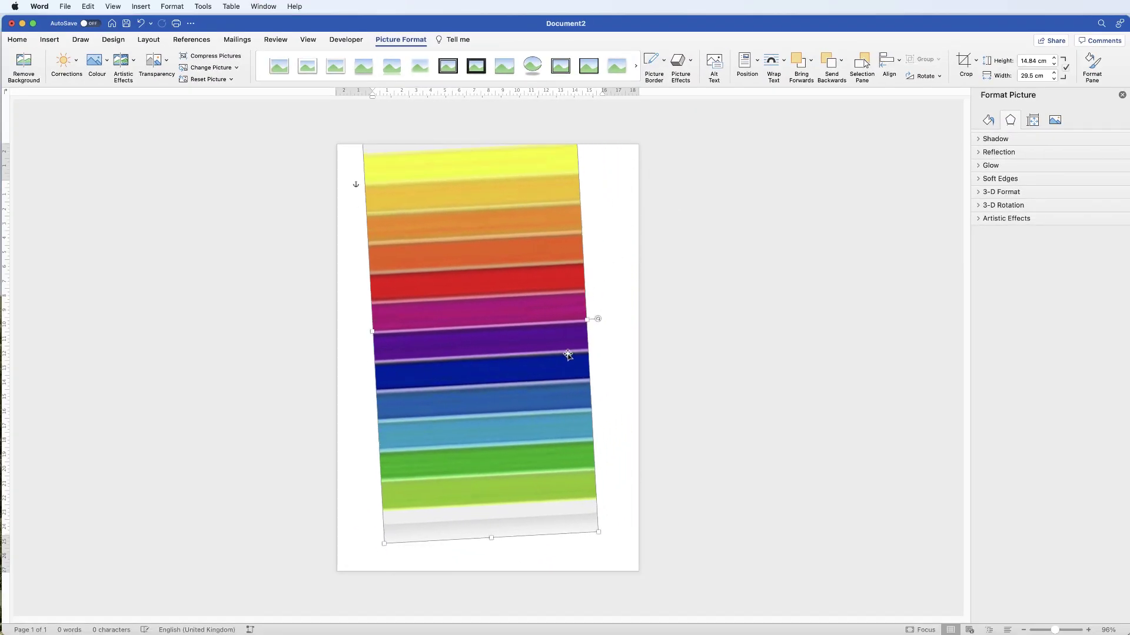
left_click_drag(597, 320, 602, 327)
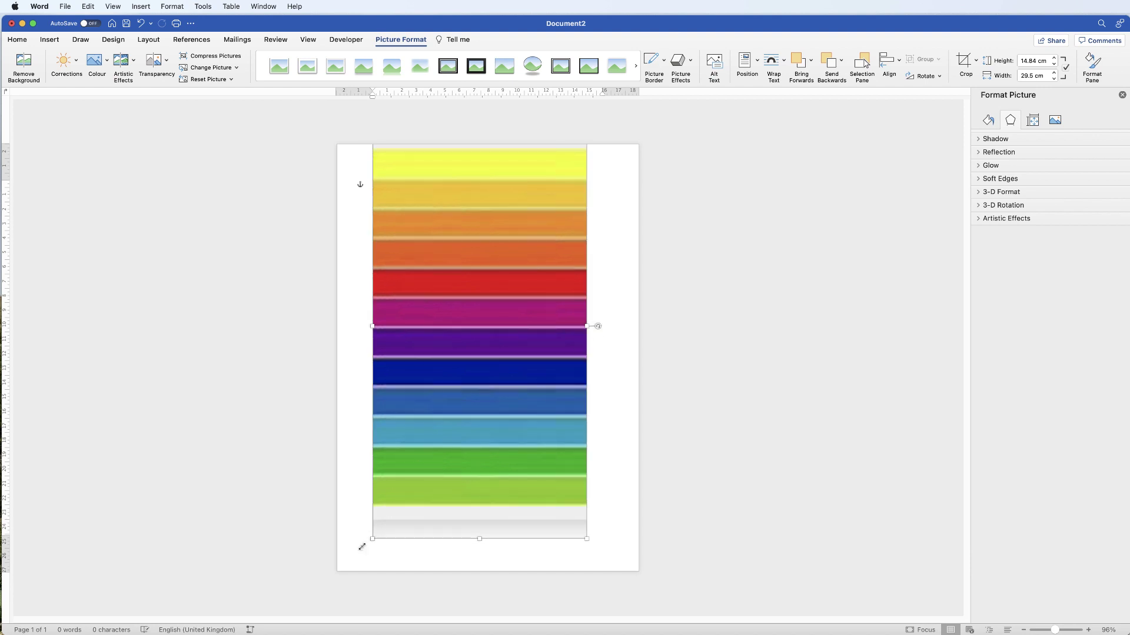
left_click_drag(371, 539, 345, 571)
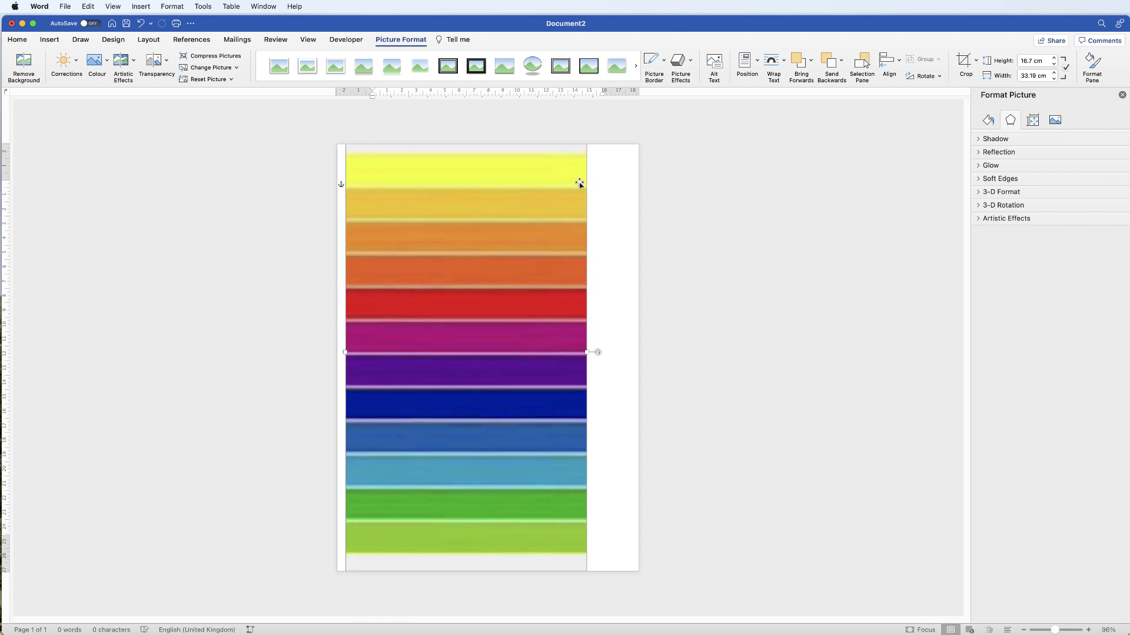
left_click_drag(531, 241, 555, 239)
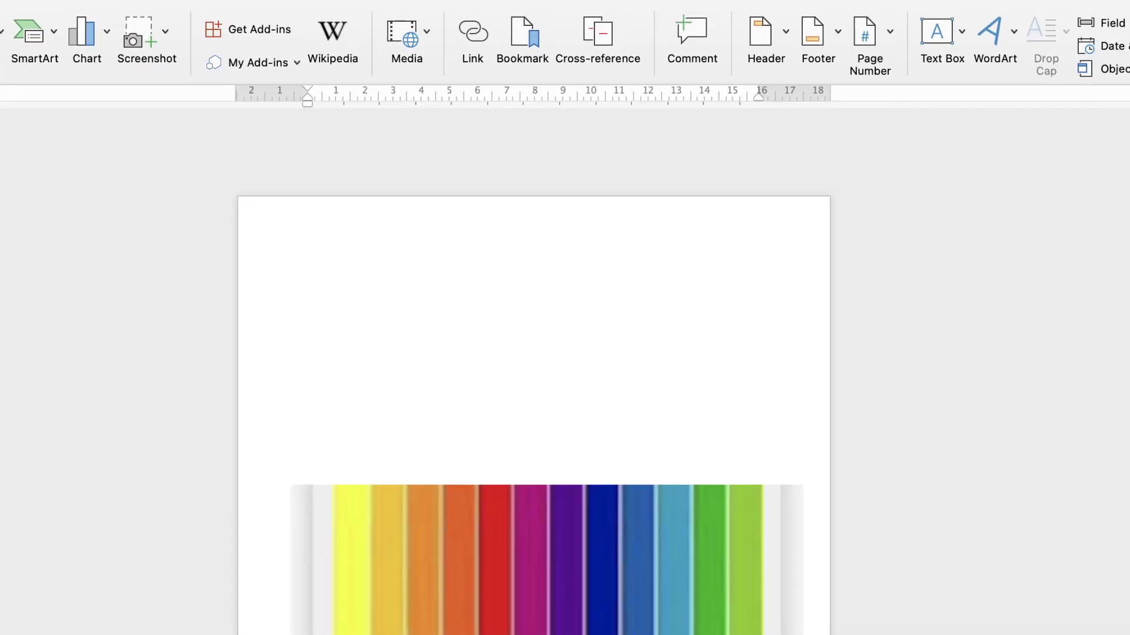
Step: Draw a thin blue rectangle bar across the page's top edge and move the rainbow picture higher
mouse_move(242, 239)
left_mouse_down()
mouse_move(782, 303)
mouse_move(831, 293)
left_mouse_up()
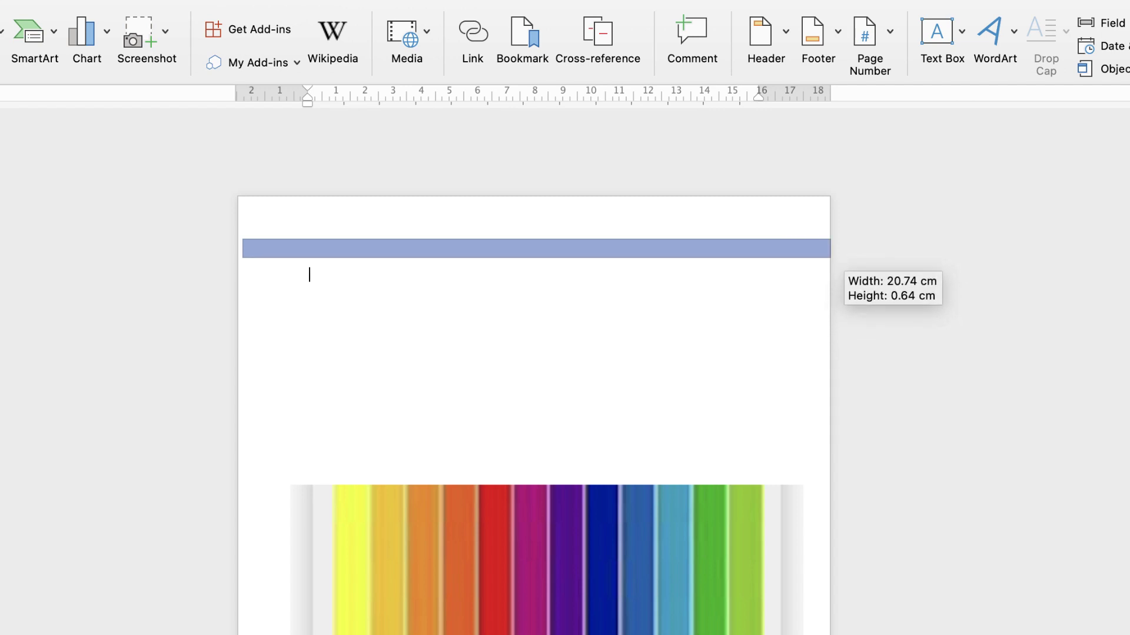
mouse_move(830, 293)
left_mouse_down()
mouse_move(830, 258)
mouse_move(818, 265)
mouse_move(830, 266)
left_mouse_up()
left_click_drag(242, 253, 238, 254)
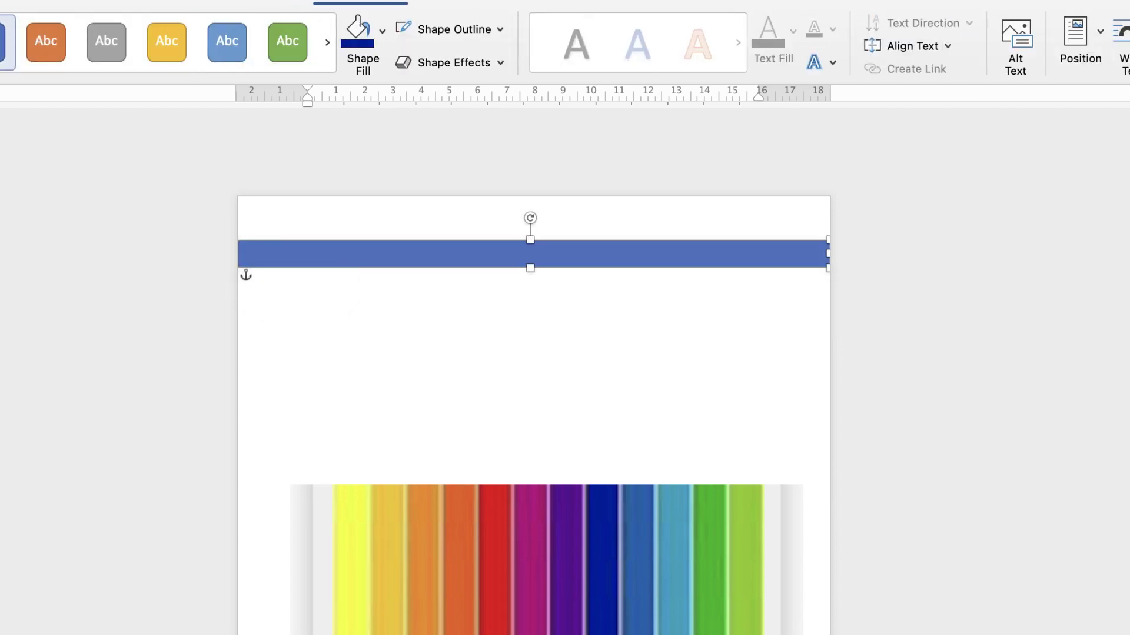
mouse_move(631, 256)
left_mouse_down()
mouse_move(631, 300)
mouse_move(632, 220)
mouse_move(578, 241)
mouse_move(579, 222)
left_mouse_up()
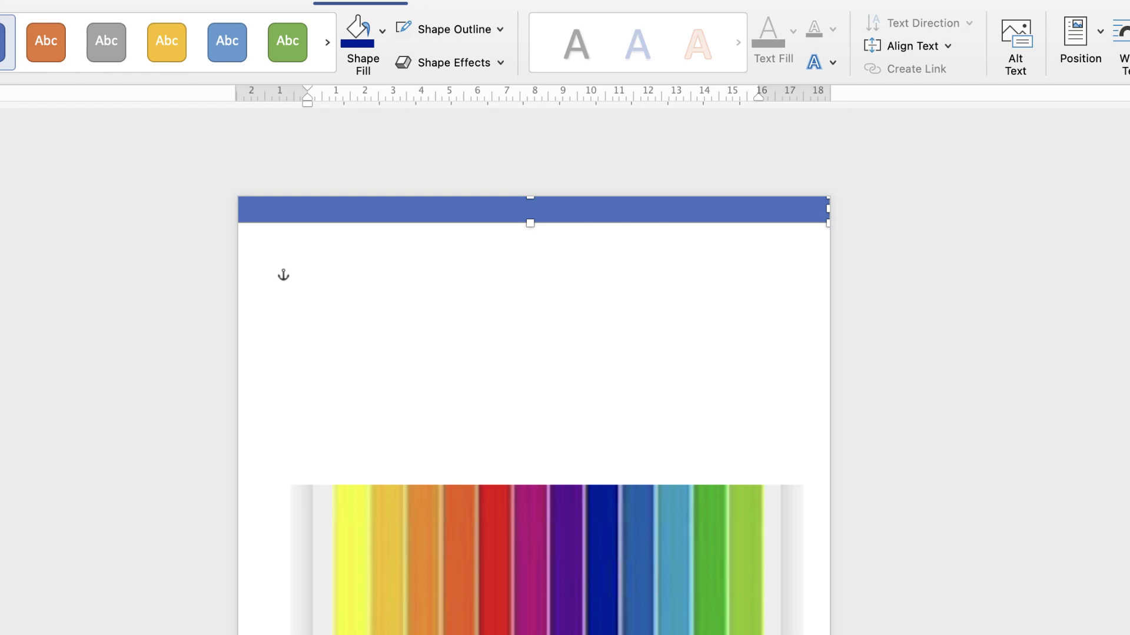
mouse_move(609, 605)
left_mouse_down()
mouse_move(606, 511)
mouse_move(595, 512)
left_mouse_up()
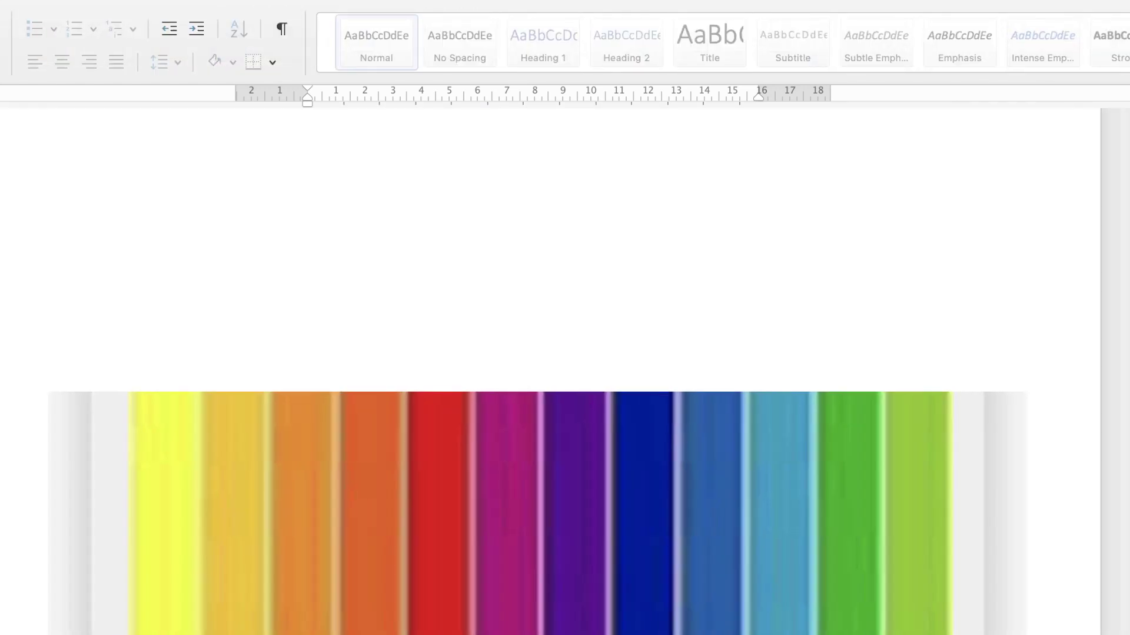
Step: Select the top blue bar and undo an accidental red arrow sketch
key("Tab")
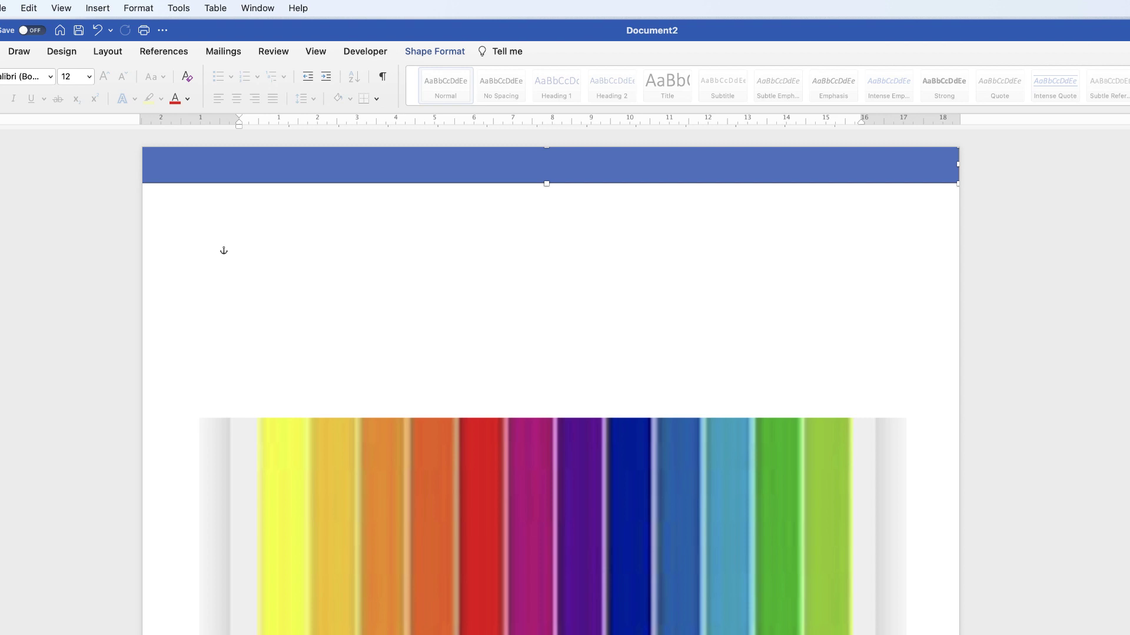
left_click_drag(348, 355, 398, 204)
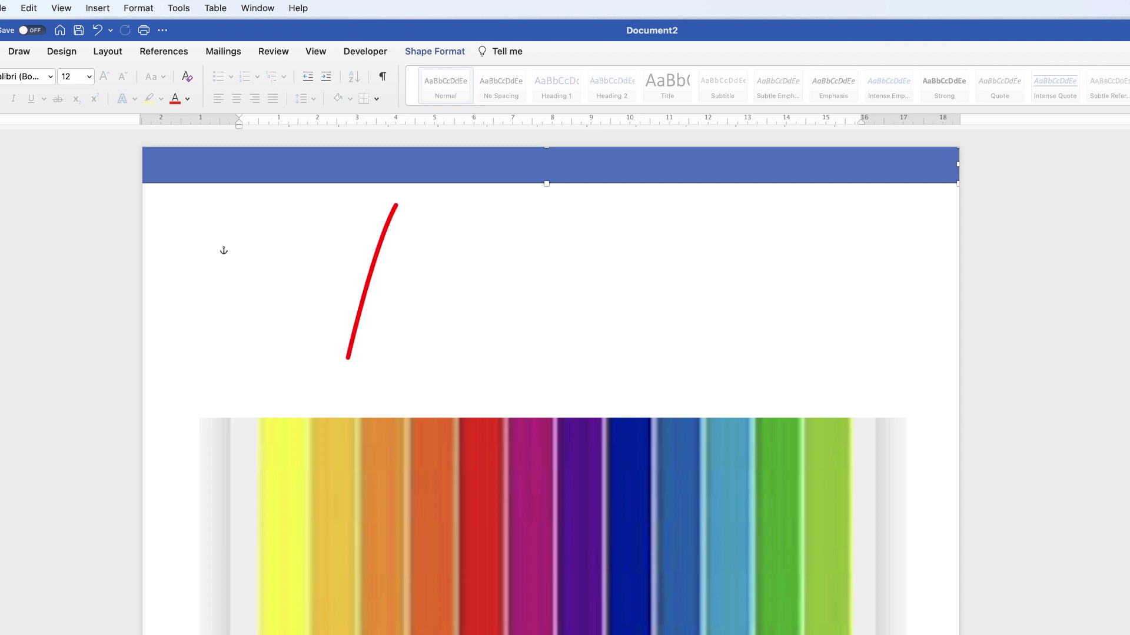
left_click_drag(354, 246, 415, 258)
key("super+z")
key("super+z")
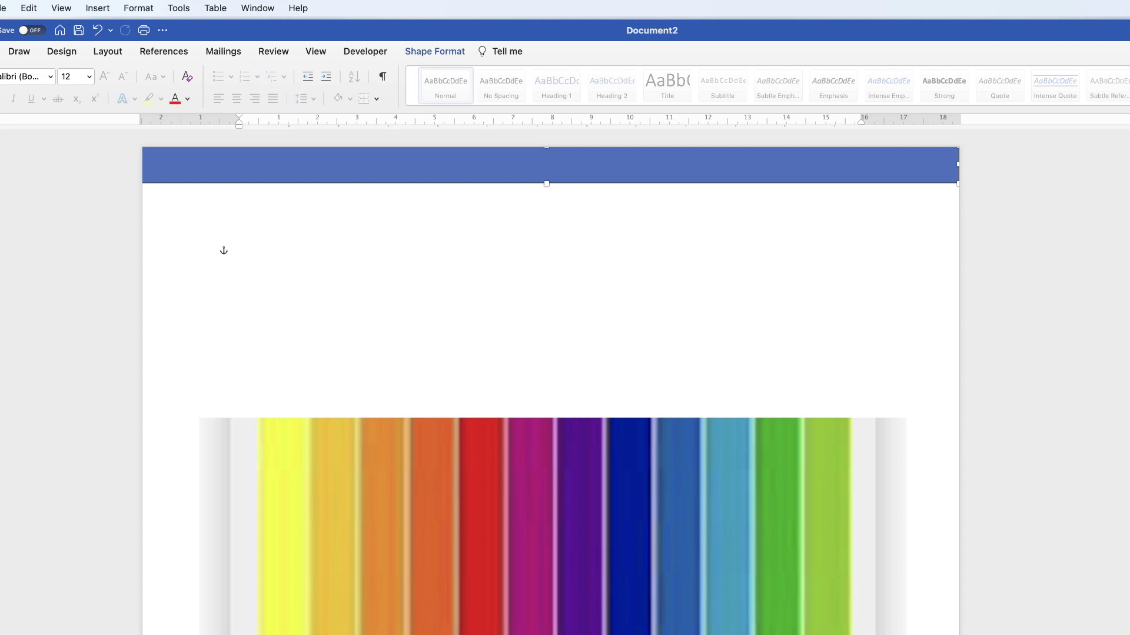
Step: Show the Shape Format tools and check the Shape Outline colour choices for the bar
mouse_move(393, 31)
left_mouse_down()
mouse_move(480, 69)
mouse_move(393, 32)
left_mouse_up()
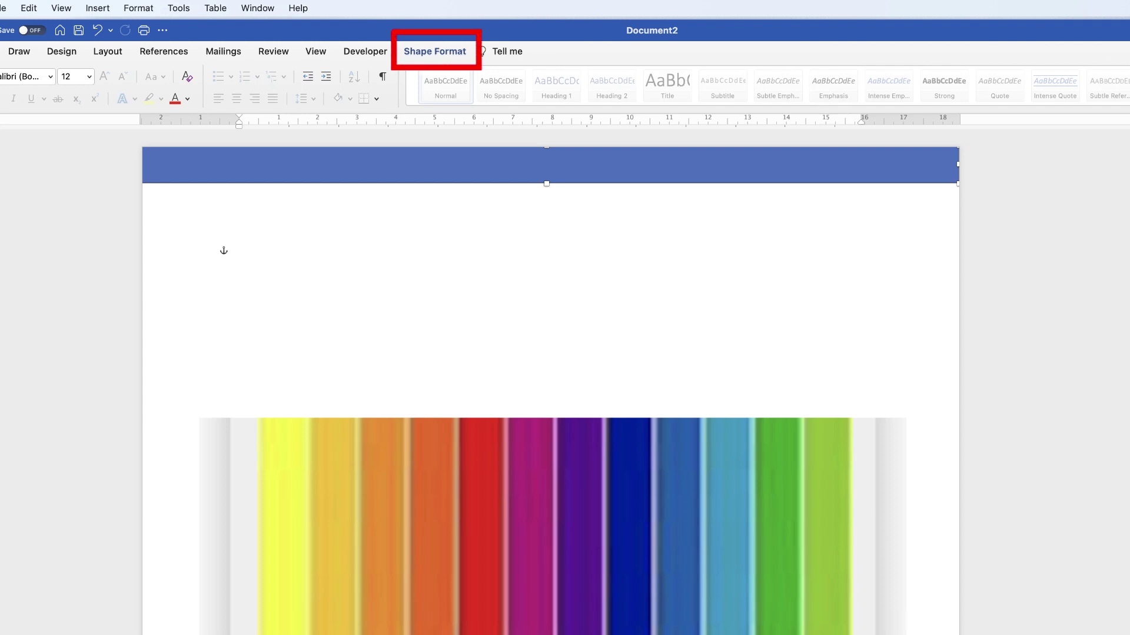
mouse_move(459, 55)
left_mouse_down()
mouse_move(541, 92)
mouse_move(454, 58)
left_mouse_up()
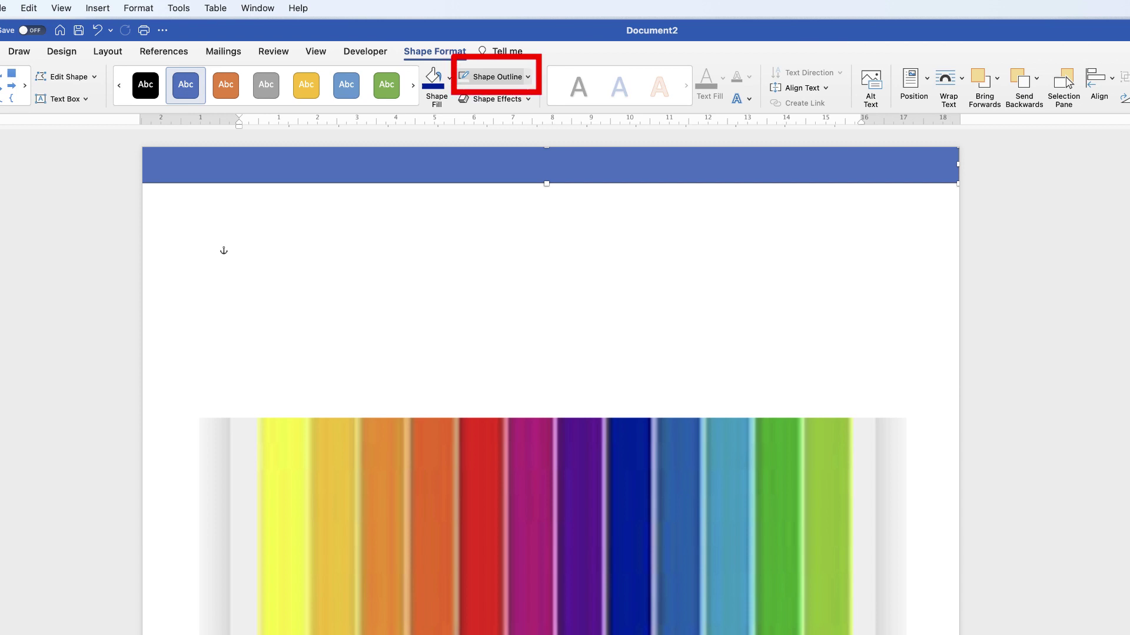
left_click(527, 77)
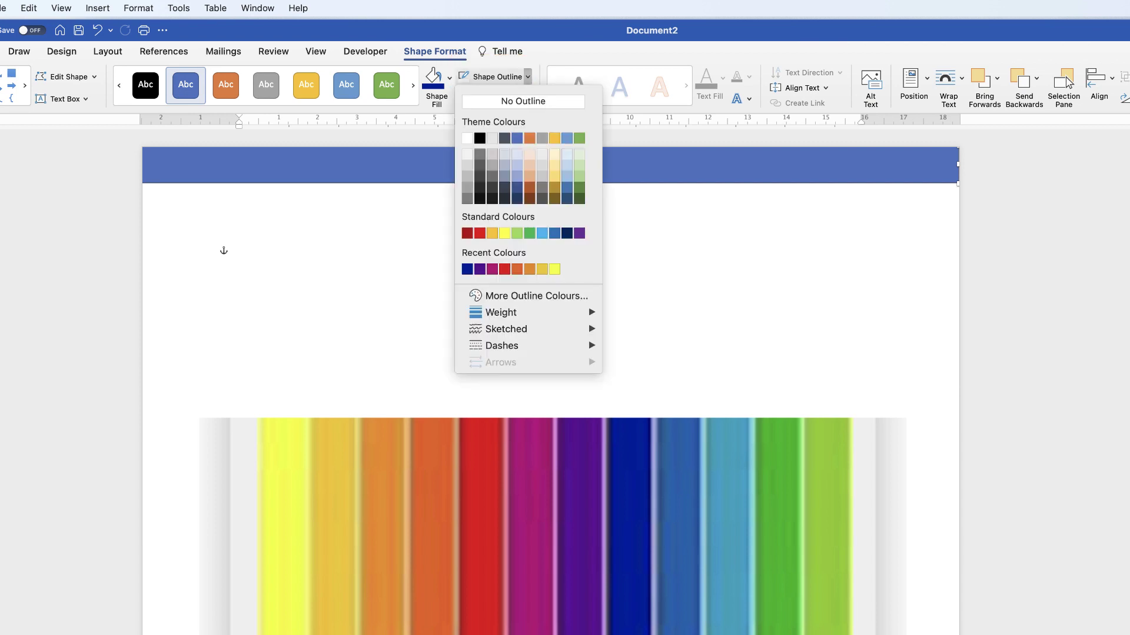
mouse_move(449, 83)
left_mouse_down()
mouse_move(604, 120)
mouse_move(448, 83)
left_mouse_up()
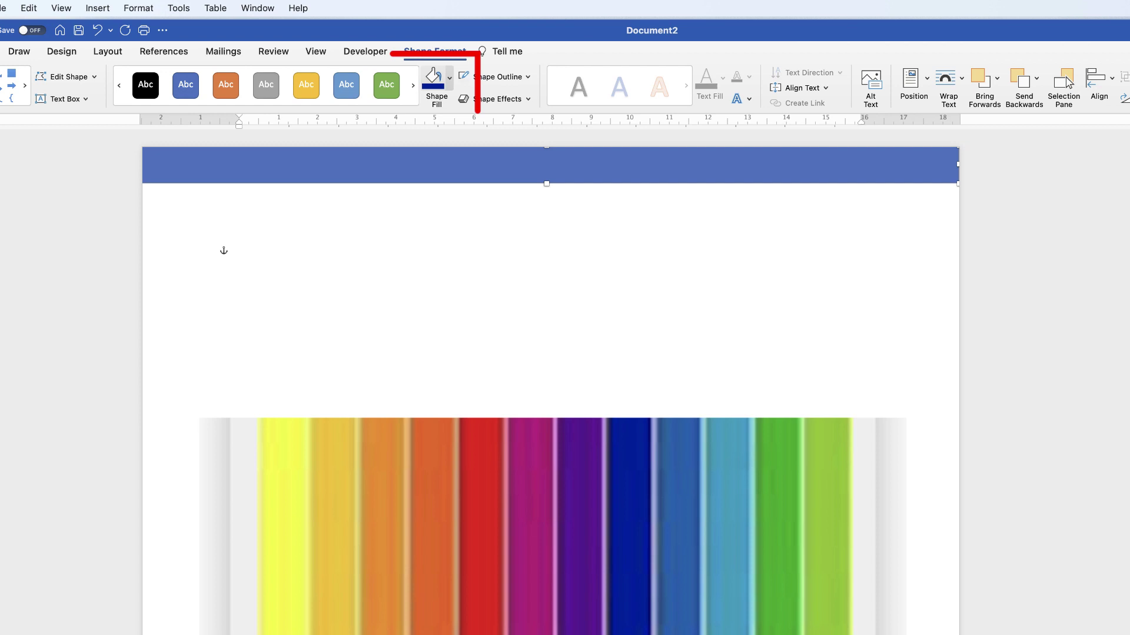
Step: Fill the top bar with the yellow sampled by eyedropper from the picture's first stripe
left_click(449, 78)
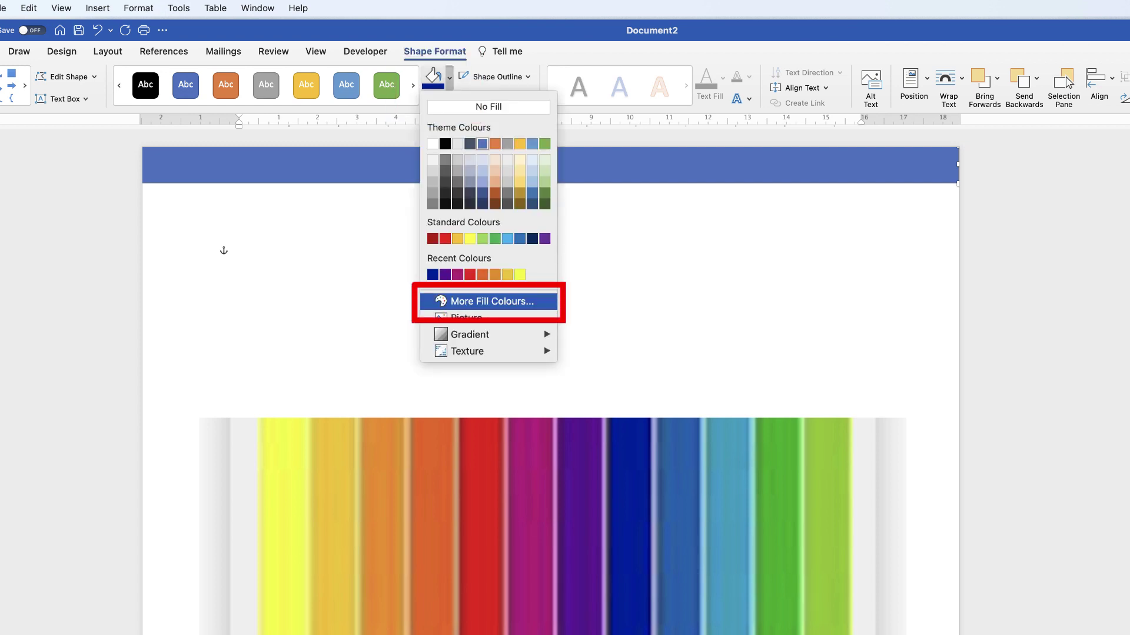
left_click(491, 300)
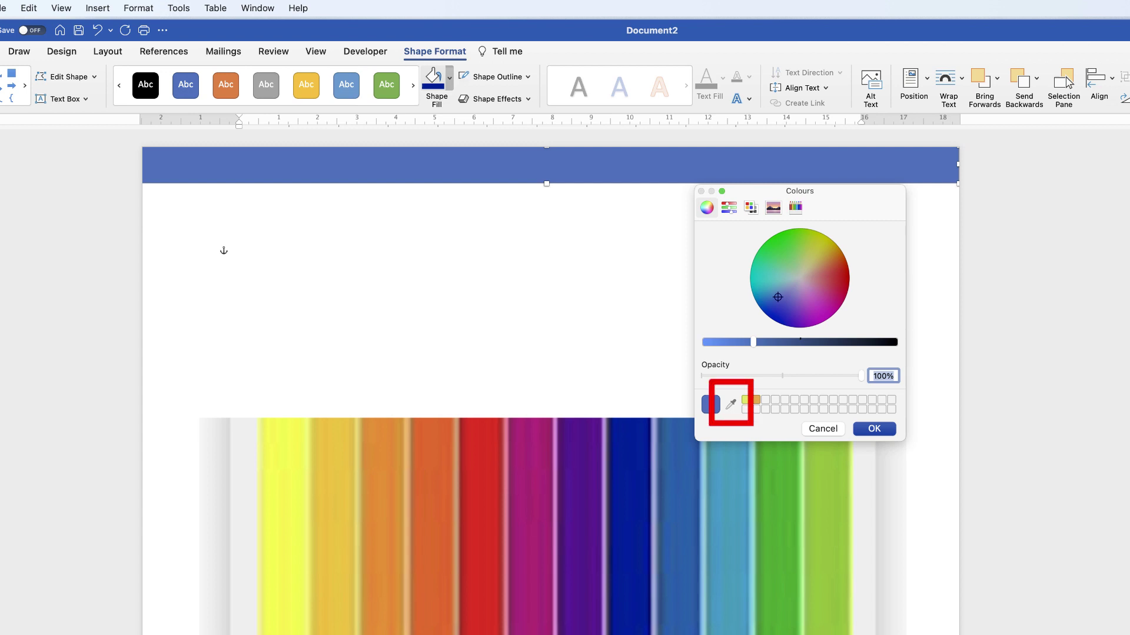
left_click(731, 405)
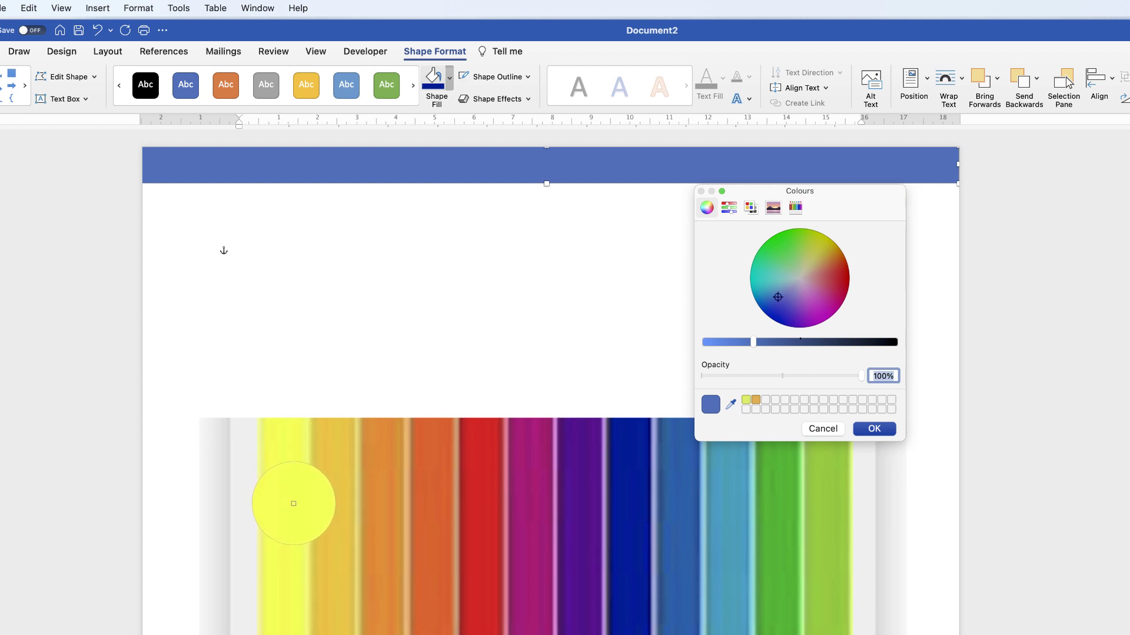
left_click(293, 503)
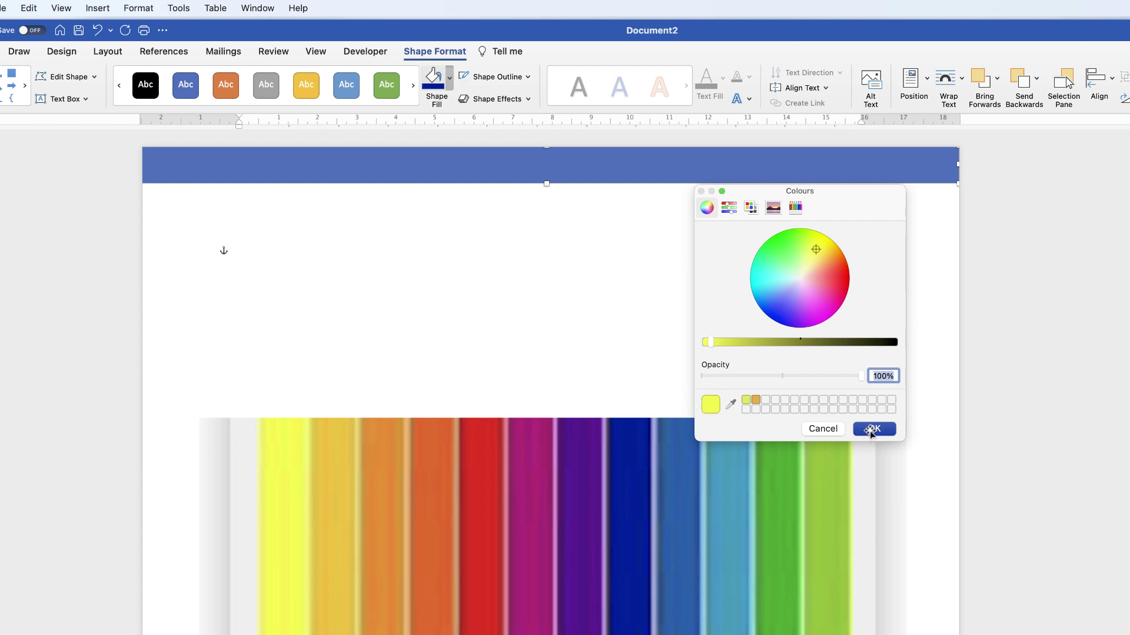
left_click(871, 429)
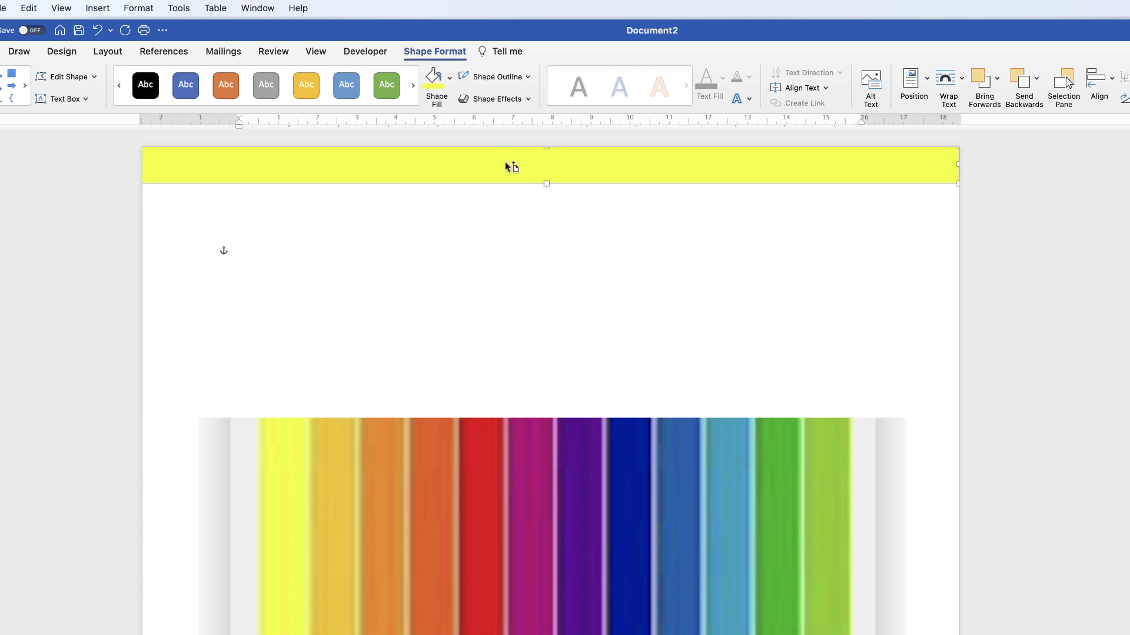
Step: Copy the bar just below the first and fill it with the second stripe's golden yellow
left_click_drag(510, 167, 510, 209)
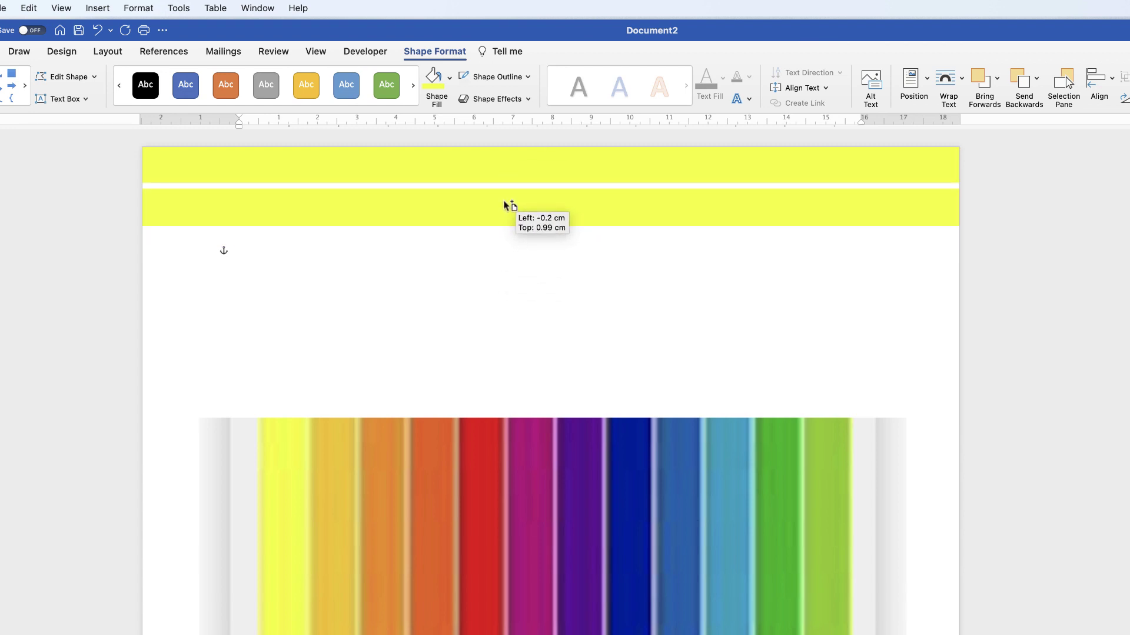
left_click_drag(509, 209, 510, 209)
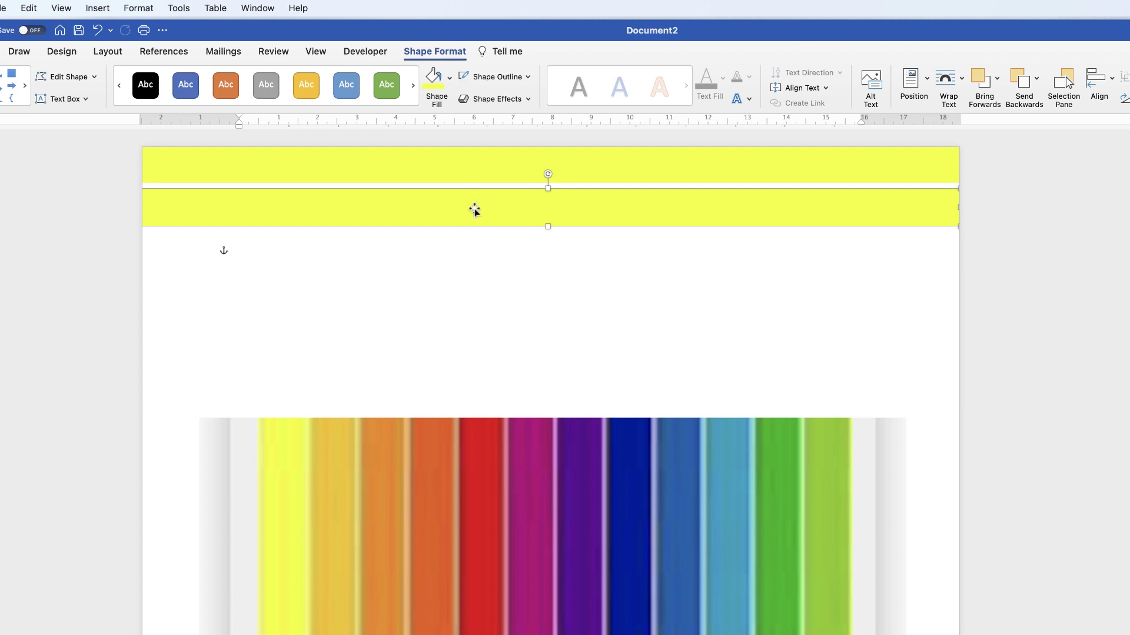
left_click(449, 78)
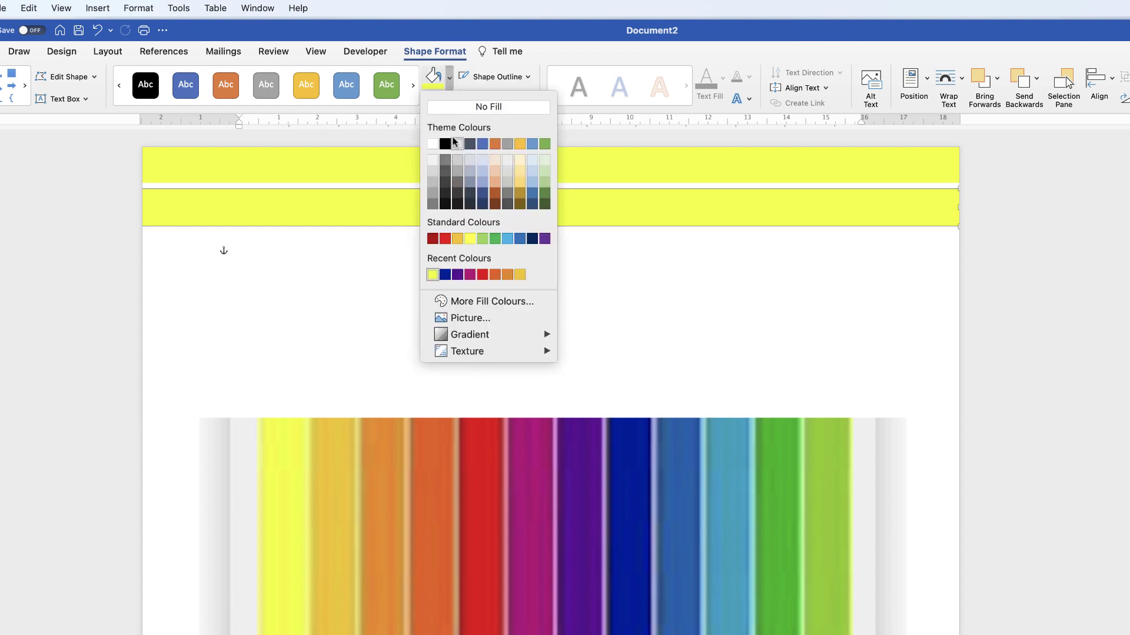
left_click(452, 306)
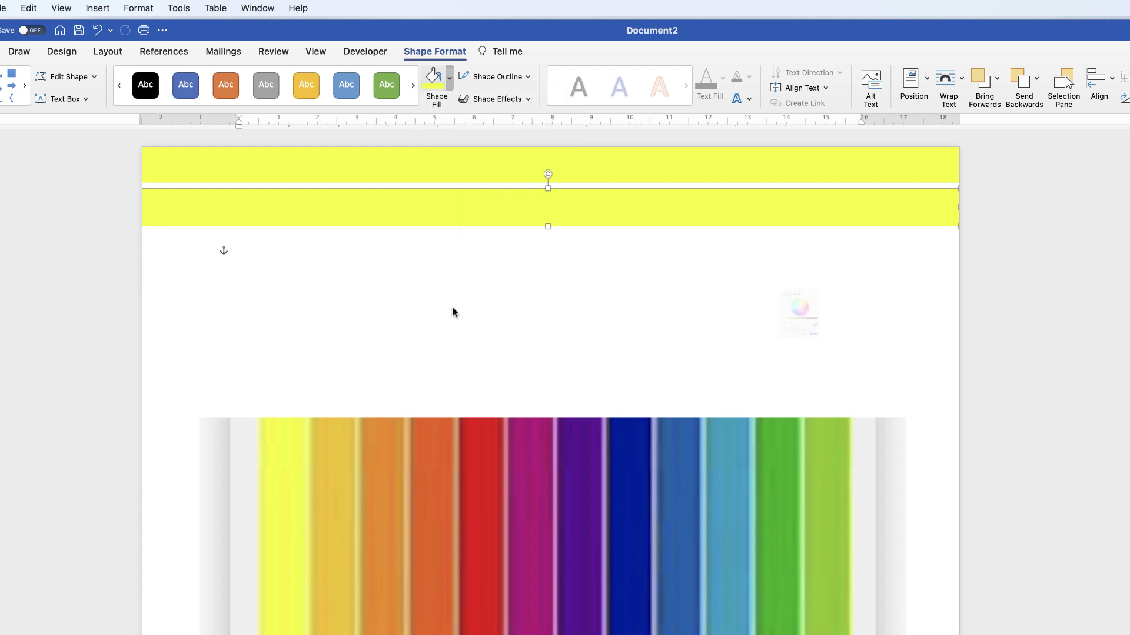
left_click(730, 406)
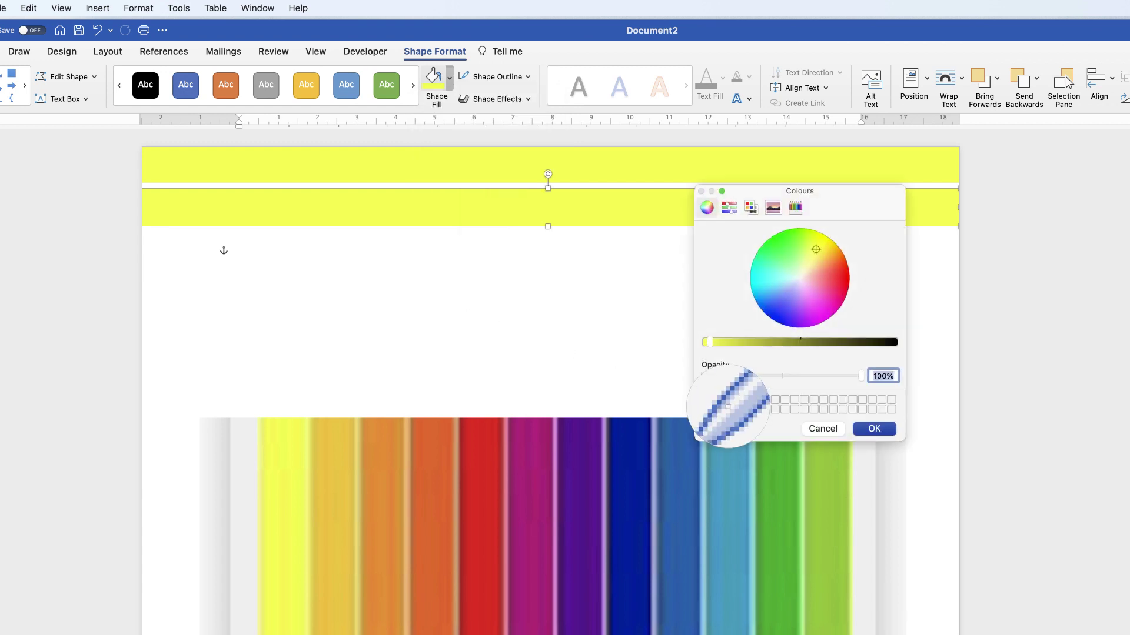
left_click(338, 484)
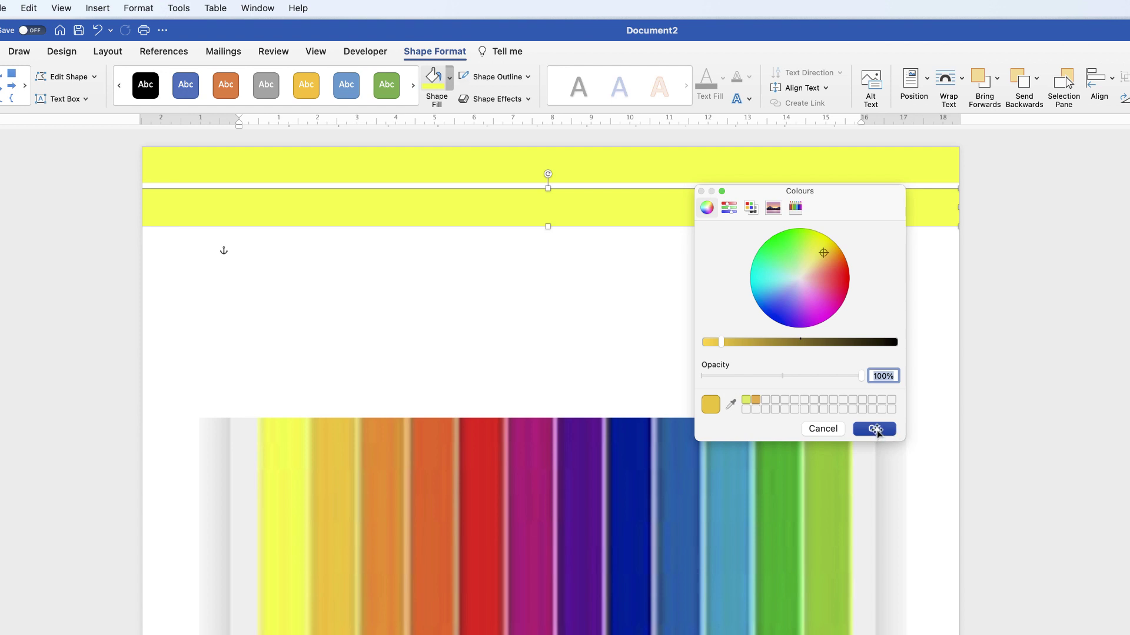
left_click(875, 430)
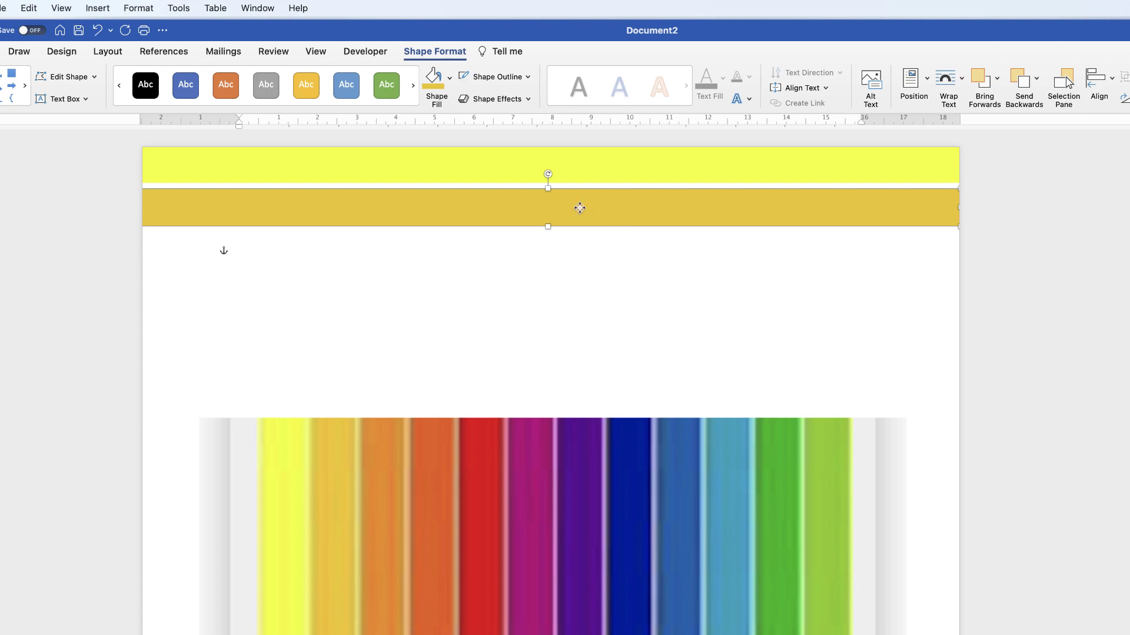
Step: Paste three more bars below and fill them orange, darker orange and red
key("cmd+v")
left_click(449, 77)
left_click(504, 269)
key("cmd+v")
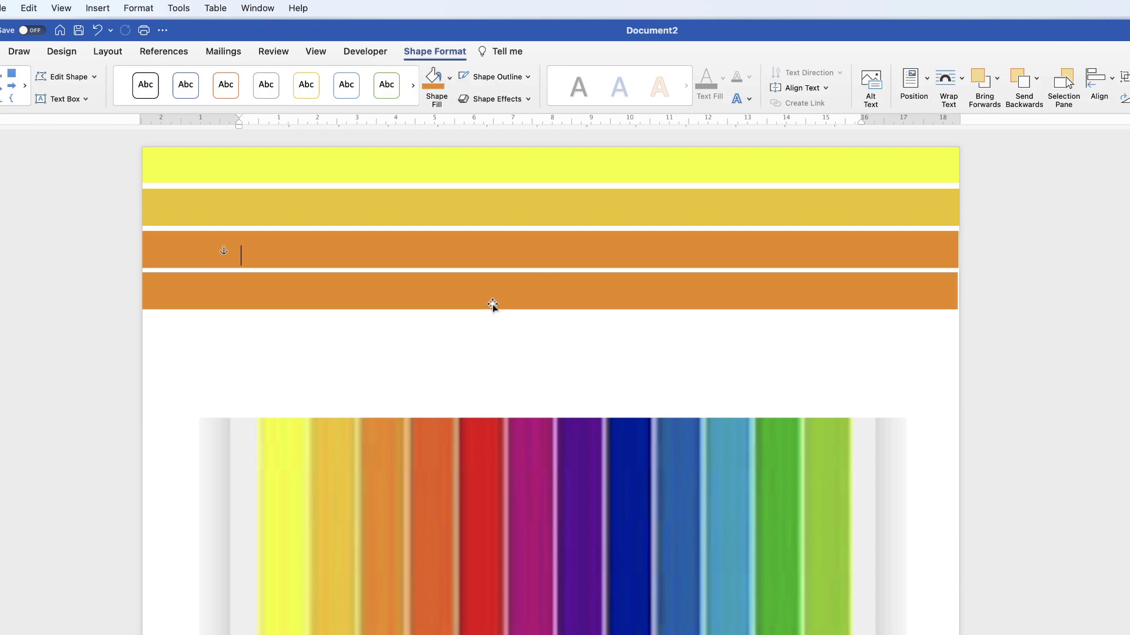
left_click(450, 78)
left_click(524, 300)
key("cmd+v")
left_click(449, 77)
left_click(520, 285)
scroll(547, 353, "down", 2)
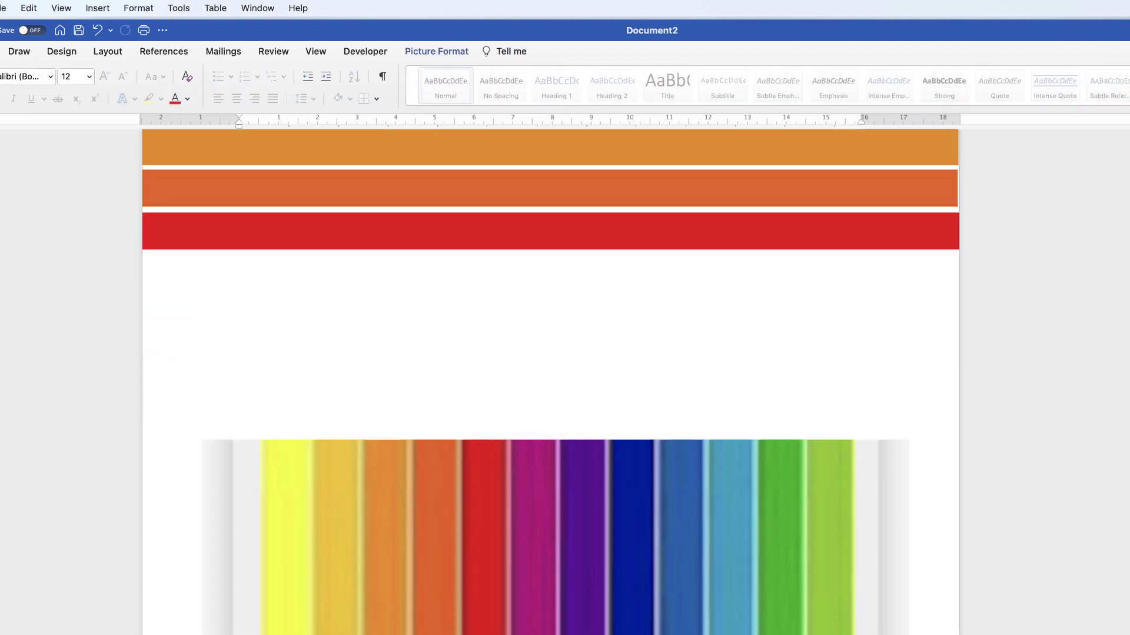
Step: Paste three further bars filled purple, dark blue and a lighter blue
key("cmd+v")
left_click(450, 77)
left_click(515, 280)
key("cmd+v")
left_click(449, 77)
left_click(549, 334)
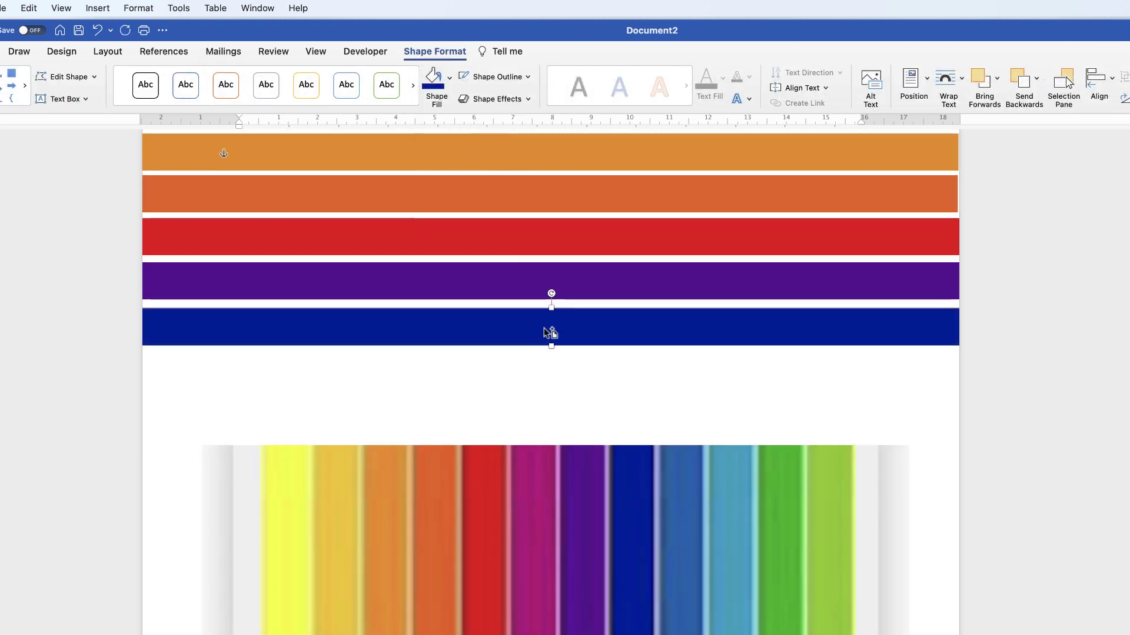
key("cmd+v")
left_click(449, 77)
left_click(491, 261)
left_click(868, 427)
Step: Add the last bars in light blue, green and light green, then move the picture lower
key("cmd+v")
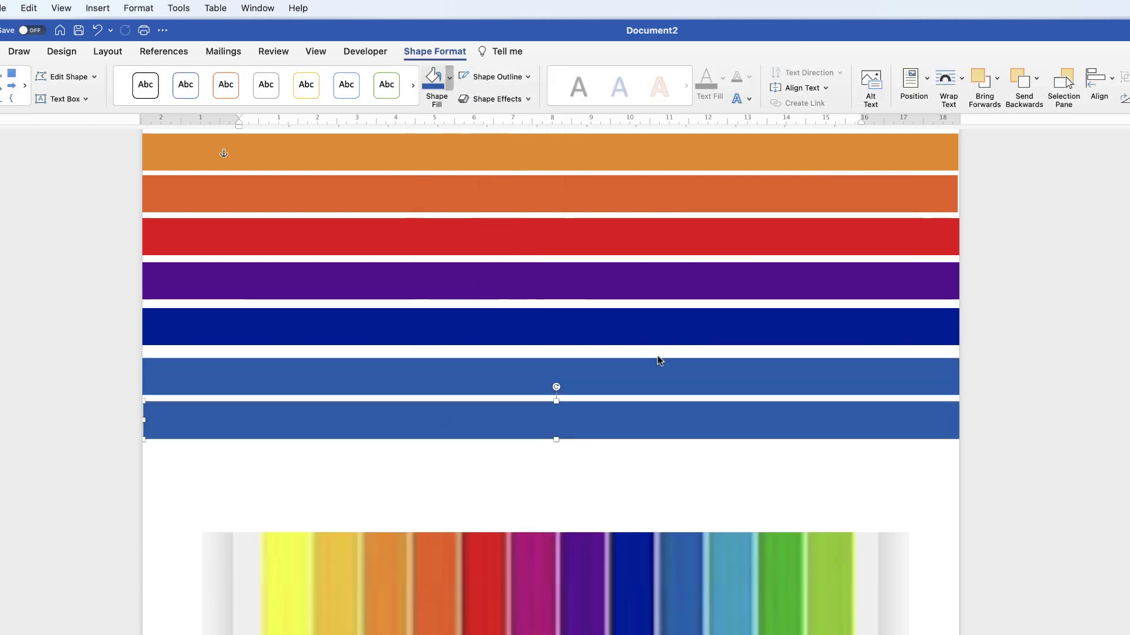
left_click_drag(657, 360, 817, 462)
key("cmd+v")
left_click(450, 77)
left_click(491, 260)
left_click(868, 428)
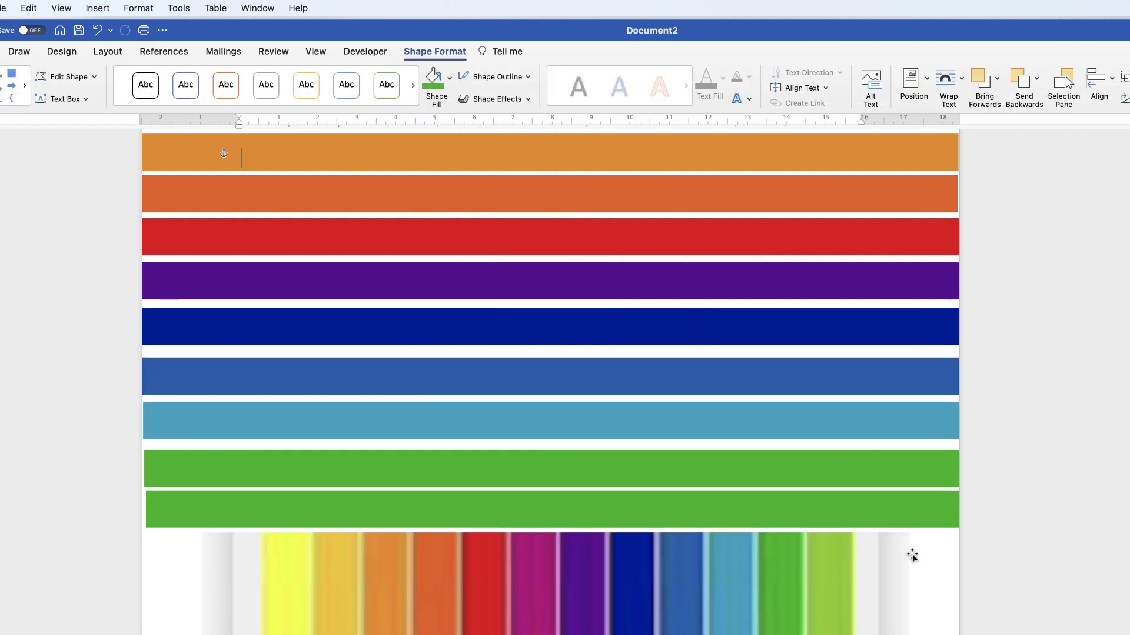
left_click(449, 77)
left_click(490, 260)
left_click(869, 428)
scroll(550, 379, "down", 3)
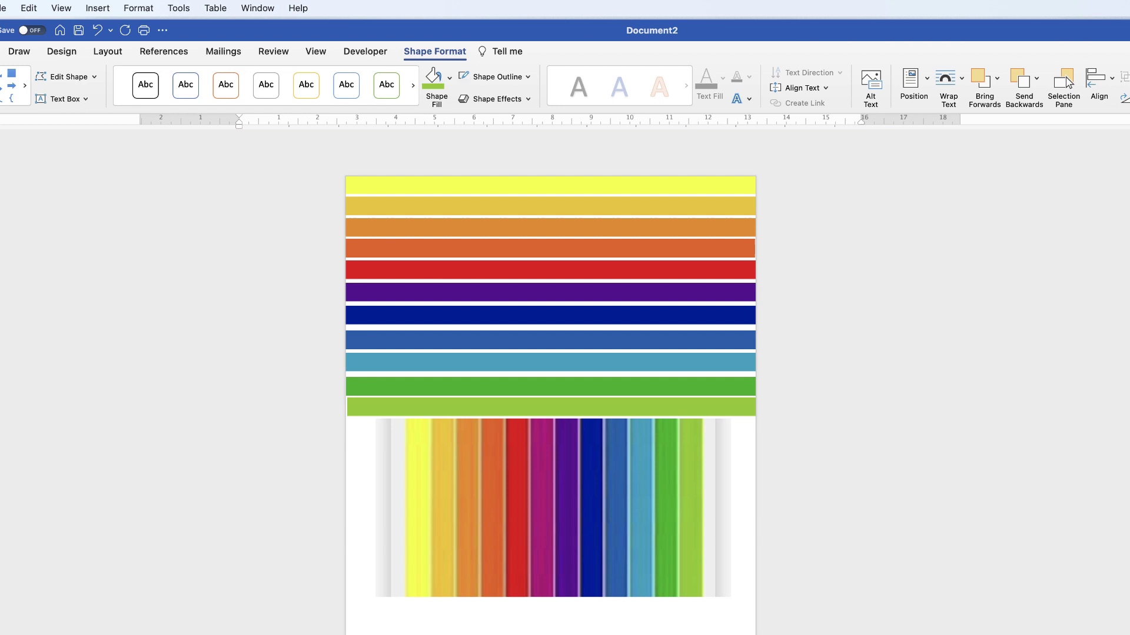
left_click_drag(572, 455, 571, 585)
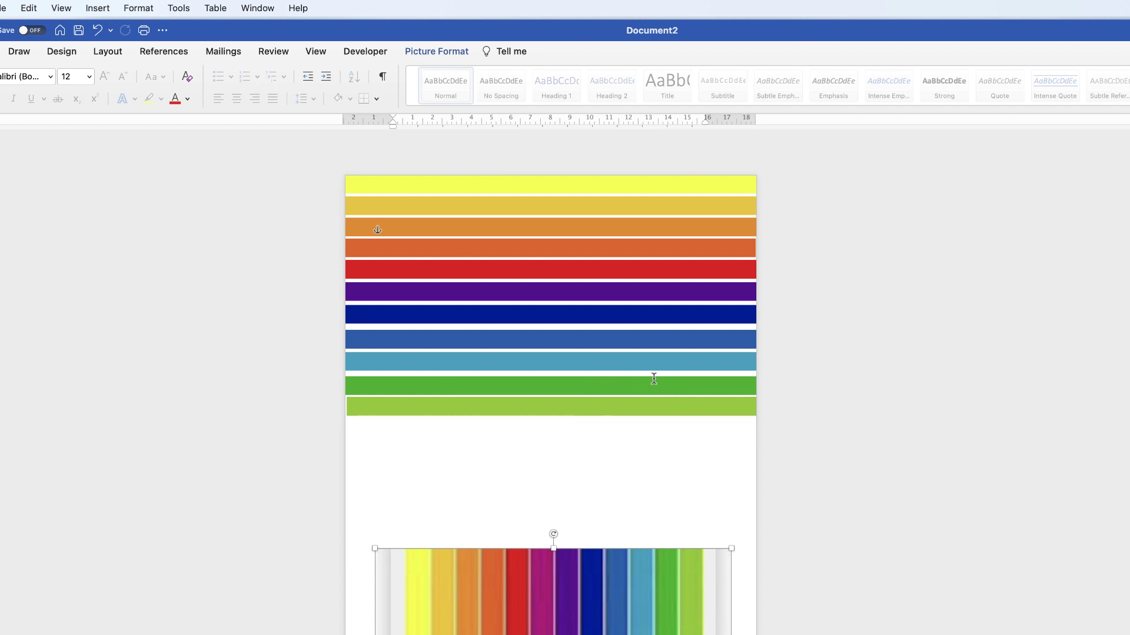
scroll(554, 547, "up", 5)
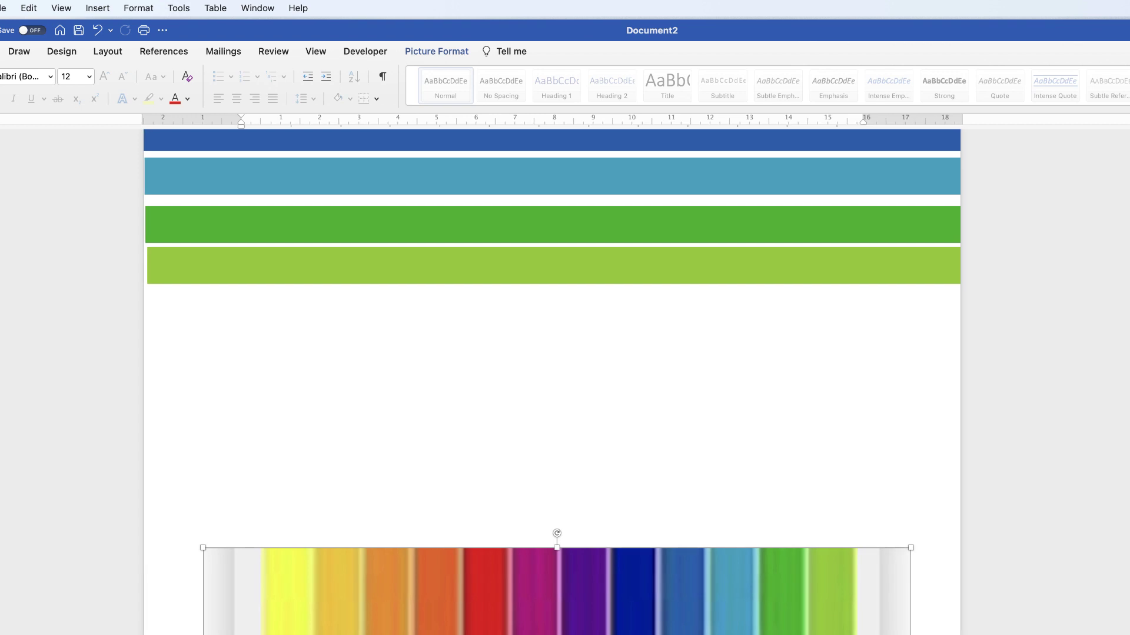
scroll(504, 207, "up", 5)
Step: Drag each bar from golden yellow to light green up flush against the one above, closing the gaps
left_click(501, 200)
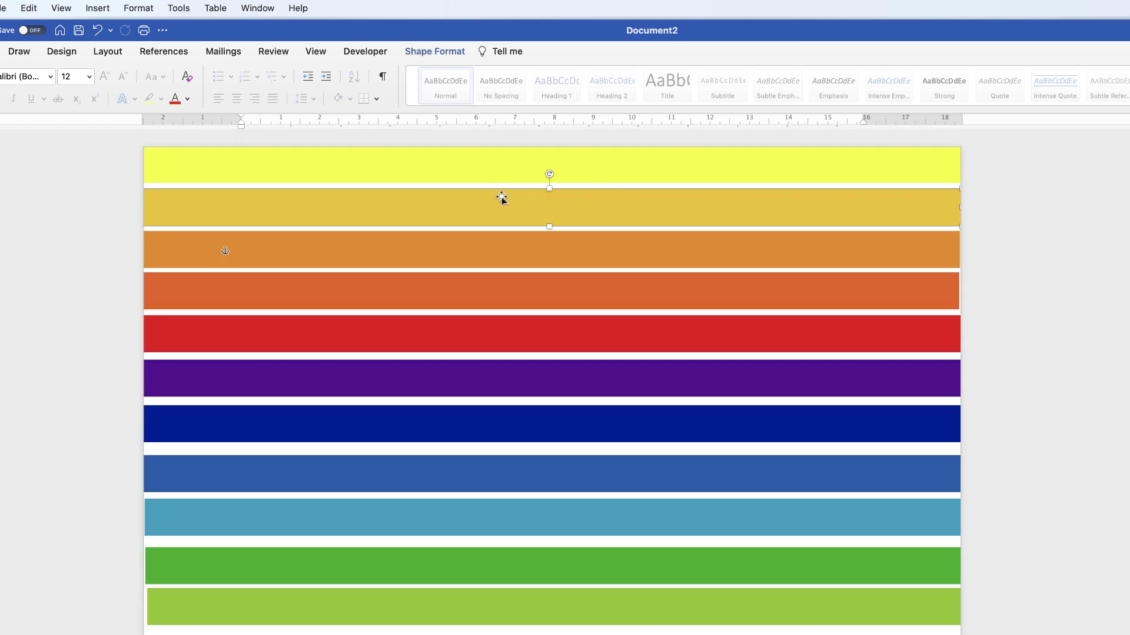
left_click_drag(501, 200, 501, 195)
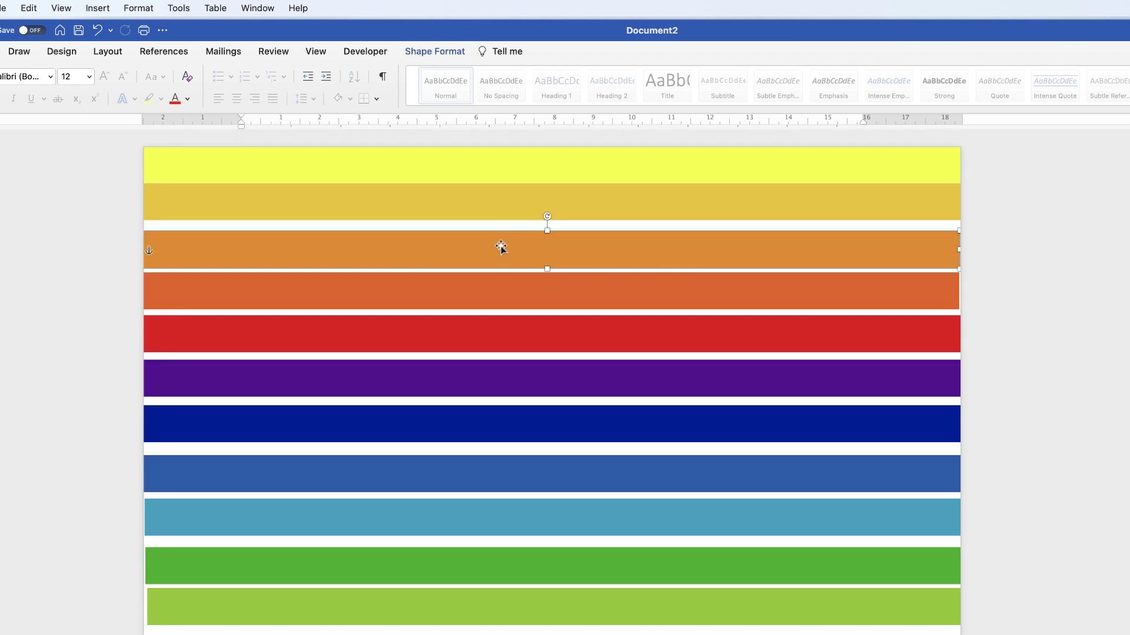
left_click_drag(502, 247, 500, 268)
left_click_drag(499, 341, 500, 322)
left_click_drag(499, 379, 500, 351)
left_click_drag(483, 425, 483, 388)
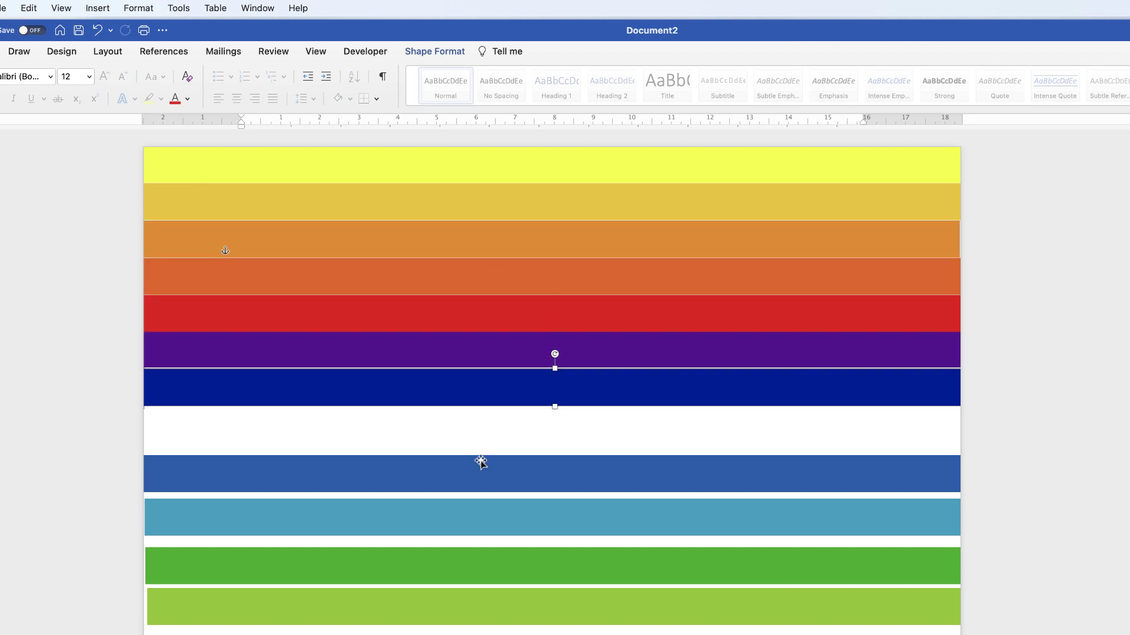
left_click_drag(479, 473, 479, 427)
left_click_drag(471, 517, 472, 462)
left_click_drag(424, 565, 424, 497)
left_click_drag(424, 607, 424, 532)
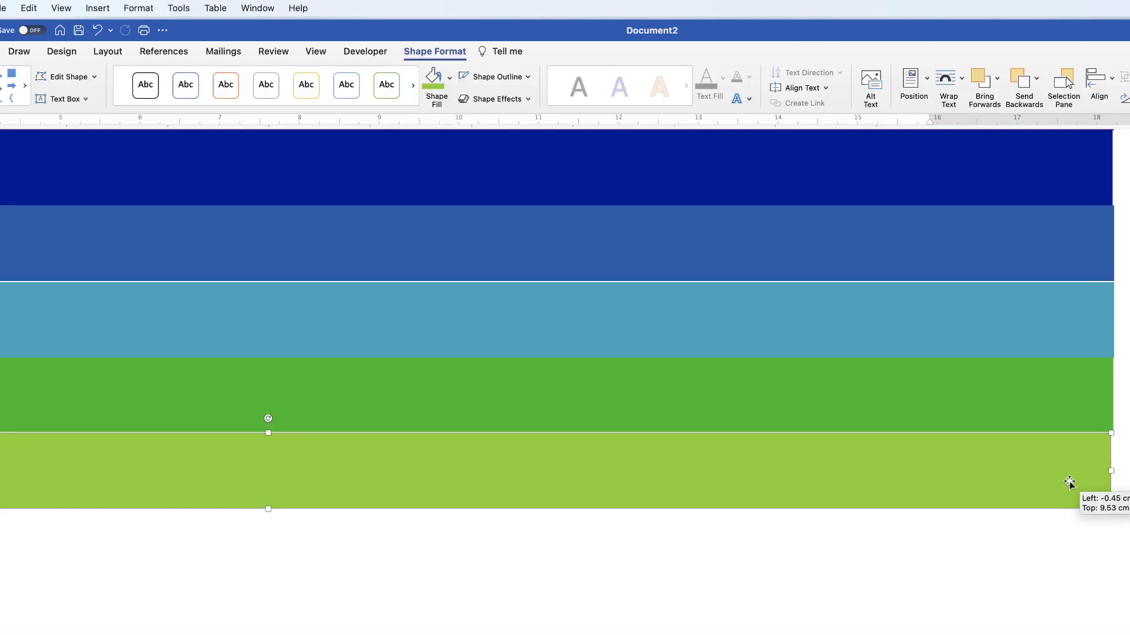
left_click_drag(1069, 483, 1071, 485)
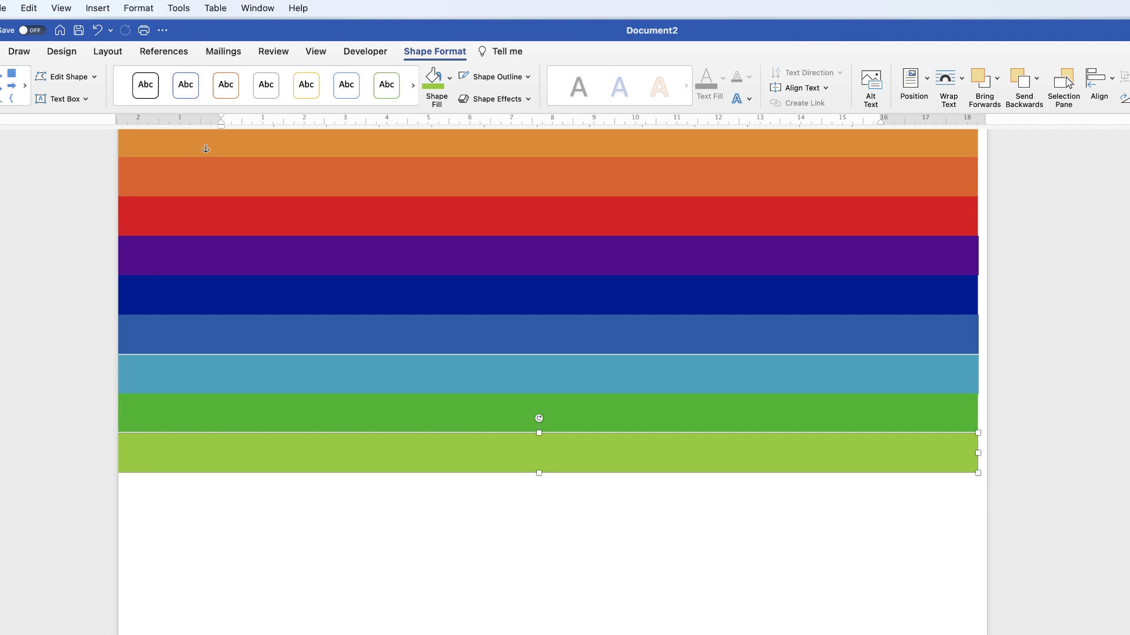
scroll(959, 327, "up", 3)
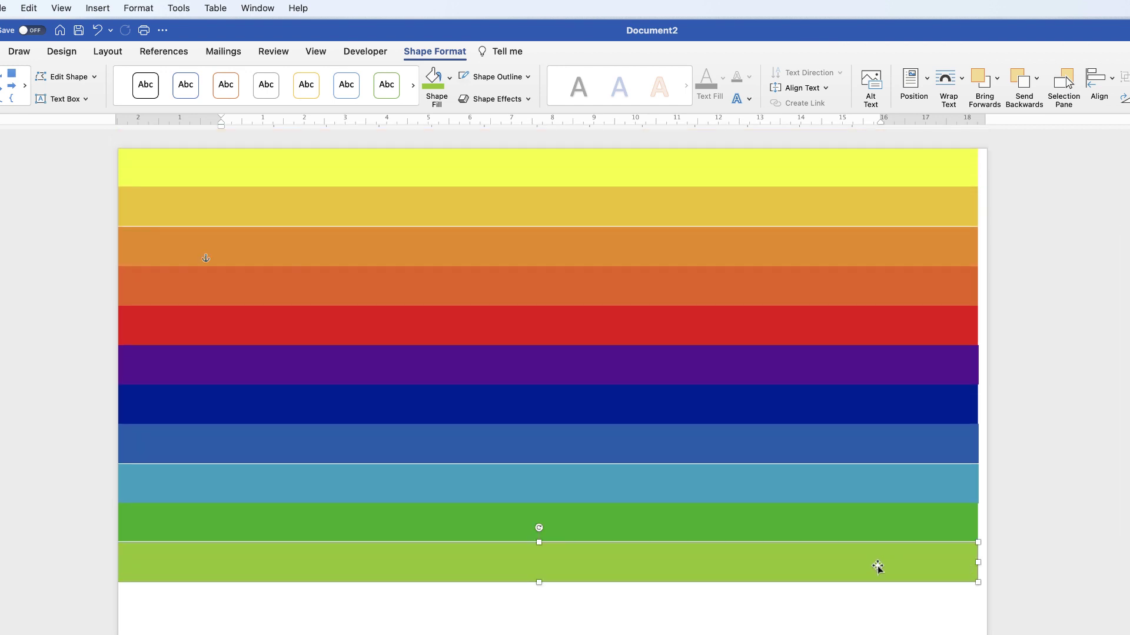
Step: Shift-select all eleven colour bars from the green ones up to the yellow
left_click(889, 524, "shift")
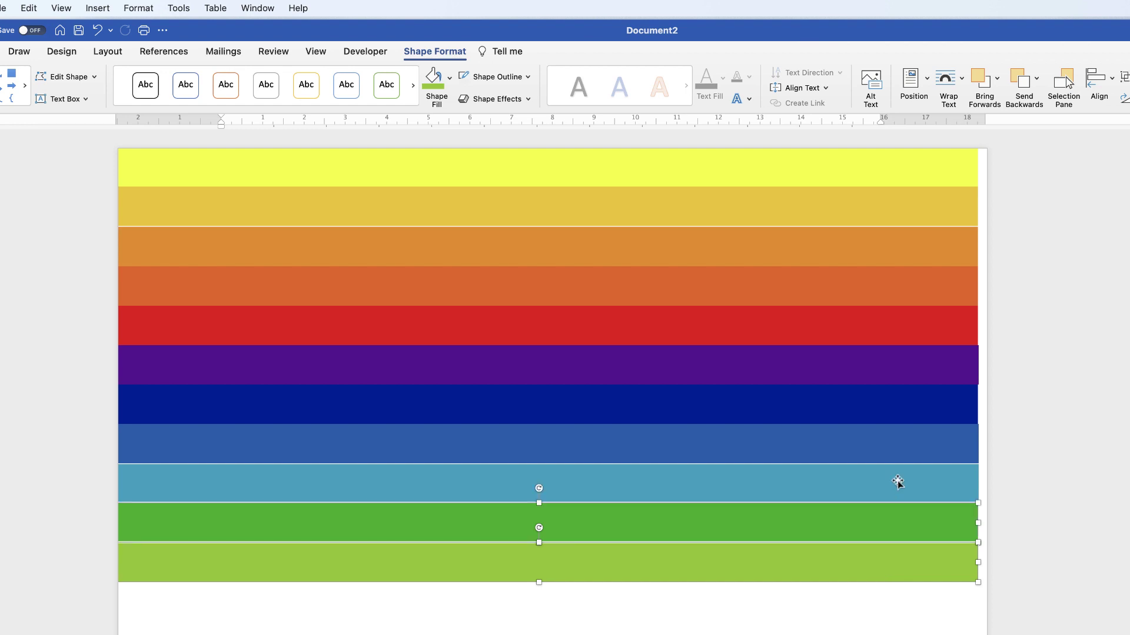
left_click(895, 481, "shift")
left_click(902, 443, "shift")
left_click(904, 398, "shift")
left_click(908, 362, "shift")
left_click(910, 318, "shift")
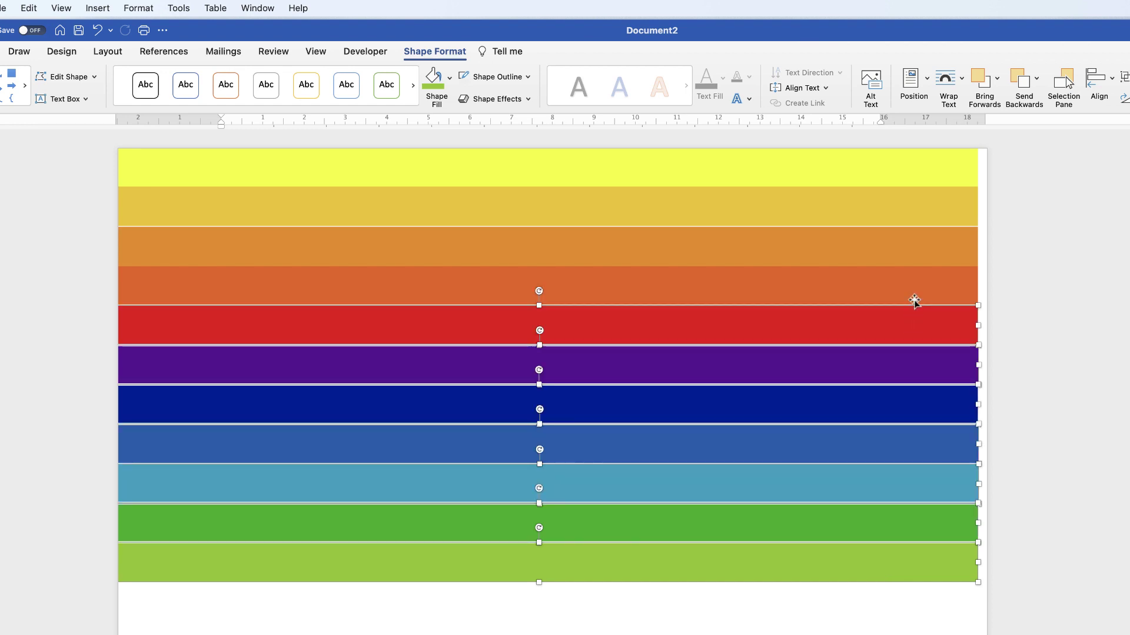
left_click(911, 284, "shift")
left_click(919, 210, "shift")
left_click(925, 177, "shift")
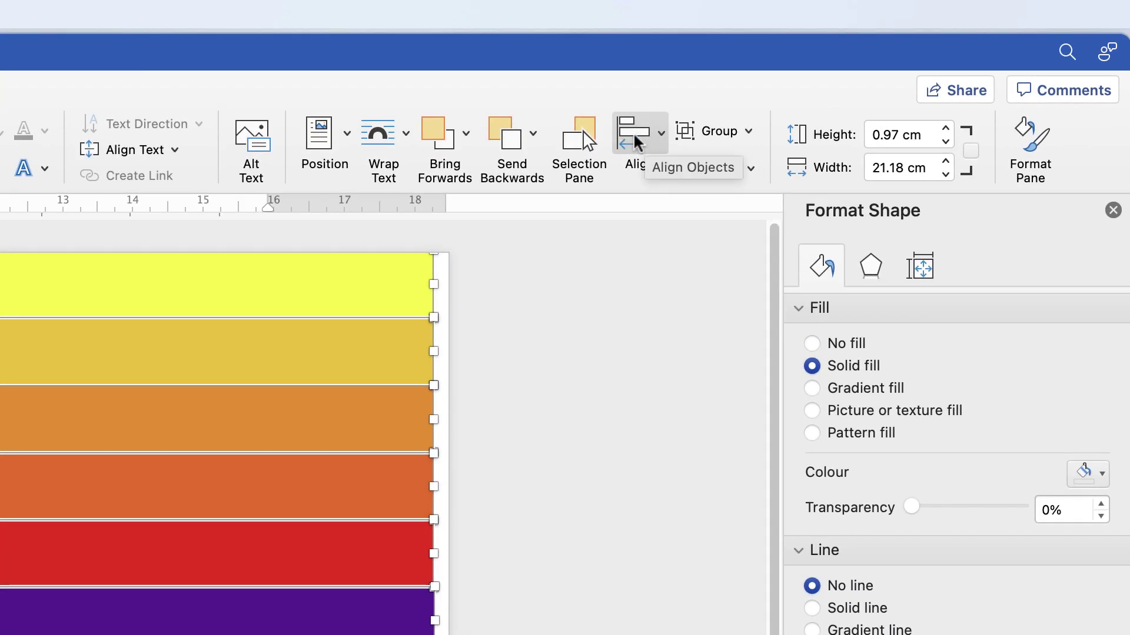
Step: Apply Align > Distribute Vertically to the selected bars and deselect them
left_click(662, 137)
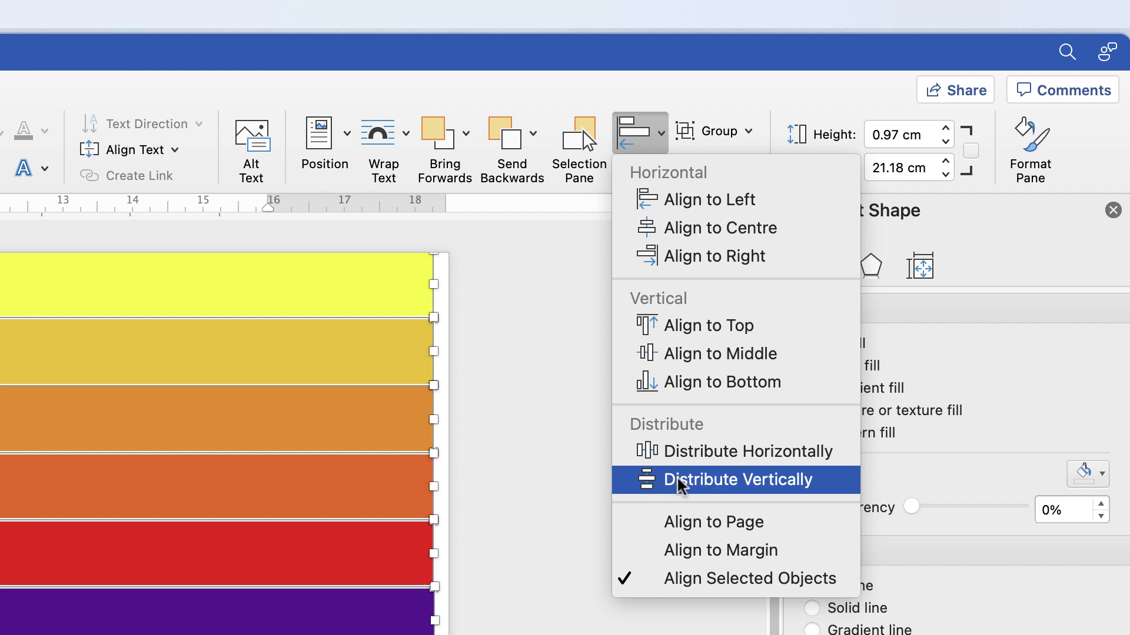
left_click(680, 483)
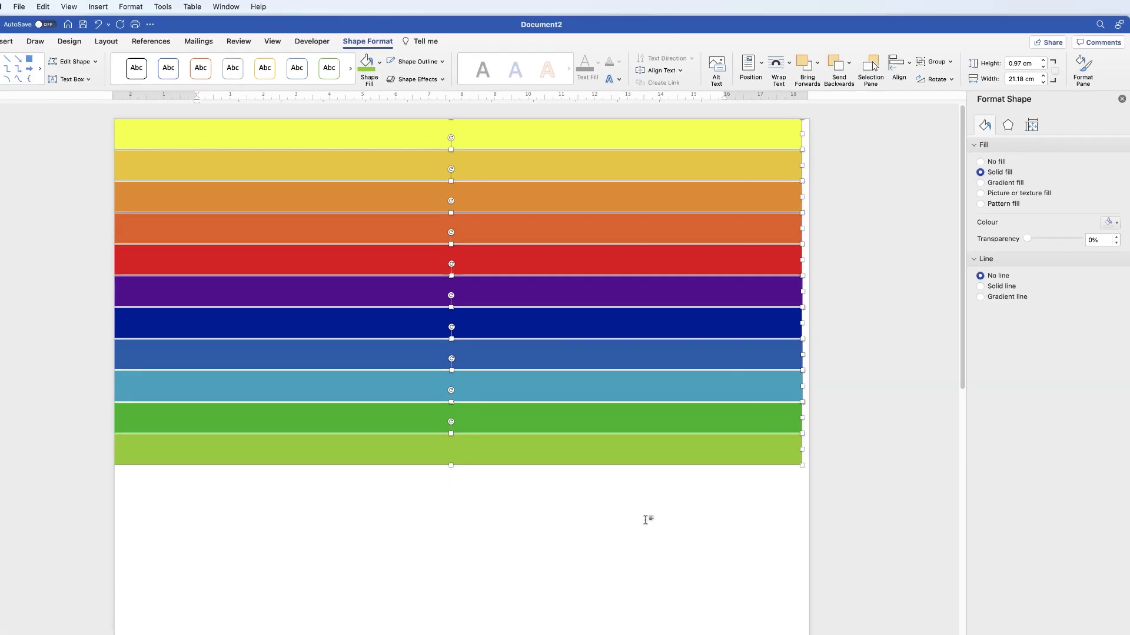
left_click(658, 504)
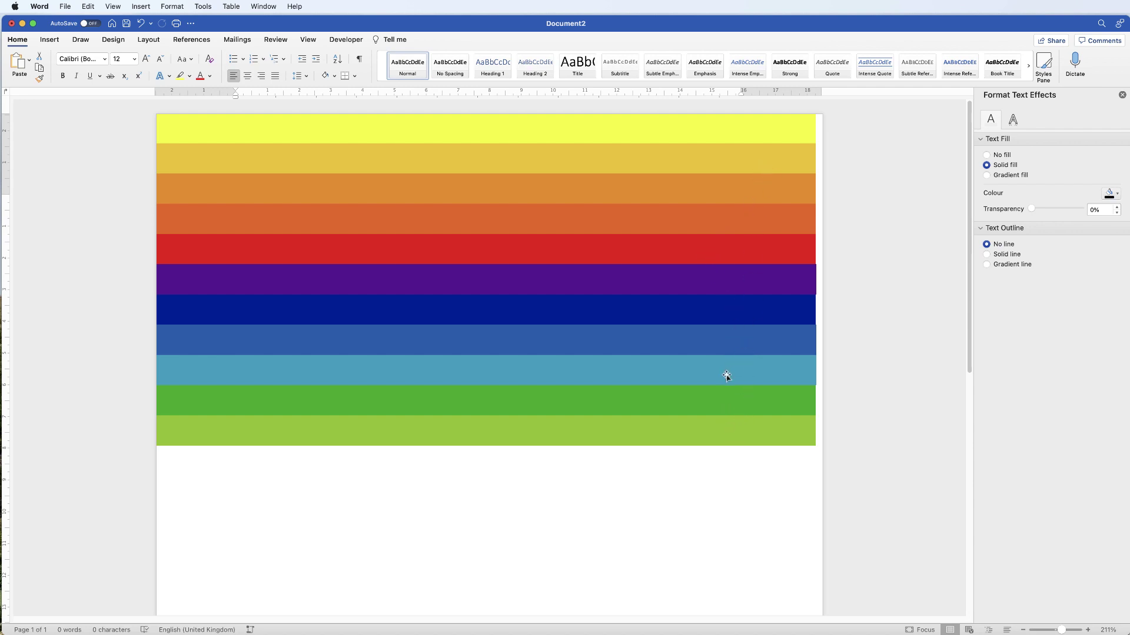
Step: Select all eleven colour bars together, from the bottom light-green bar up to the top
mouse_move(720, 434)
left_mouse_down()
mouse_move(732, 414)
mouse_move(727, 429)
left_mouse_up()
left_click(736, 396, "shift")
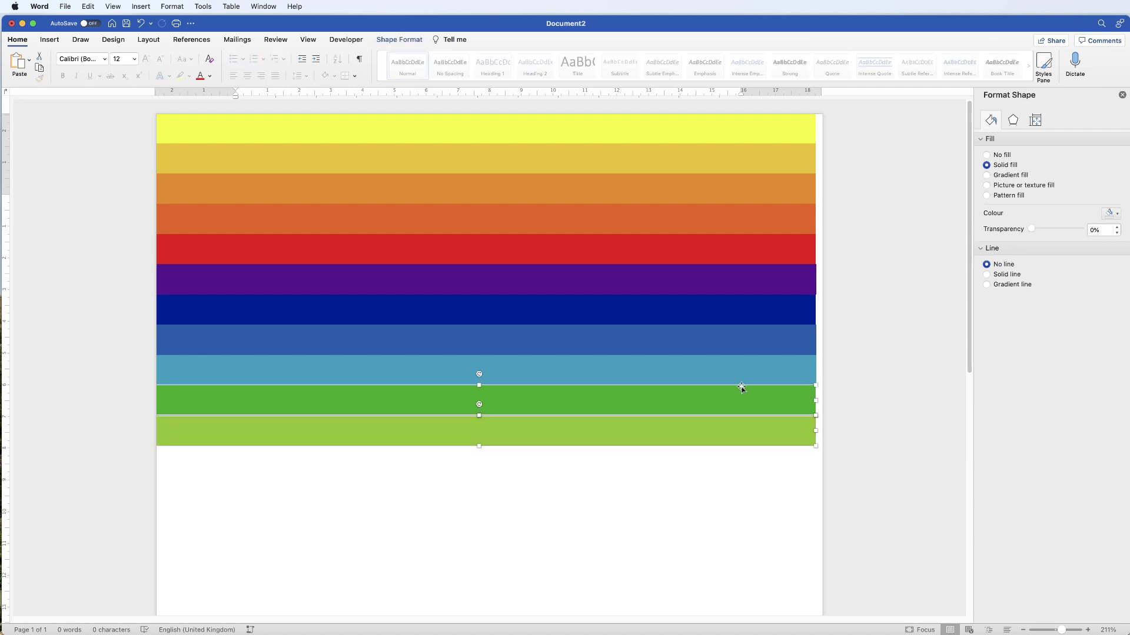
left_click(746, 364, "shift")
left_click(751, 340, "shift")
left_click(754, 304, "shift")
left_click(756, 275, "shift")
left_click(759, 243, "shift")
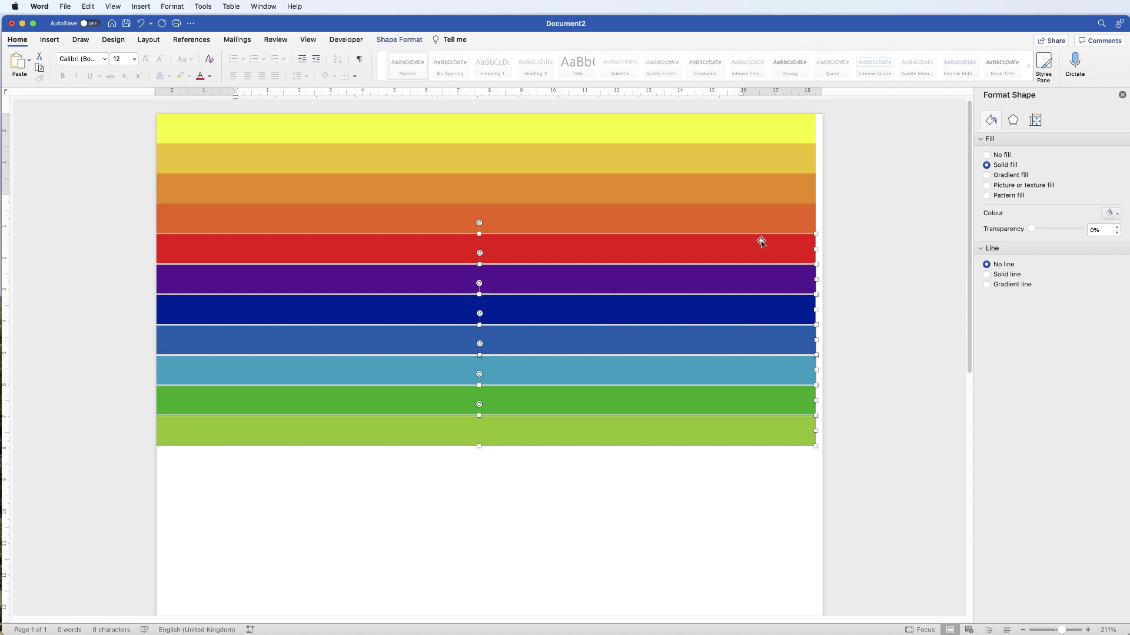
left_click(761, 216, "shift")
left_click(762, 194, "shift")
left_click(764, 168, "shift")
left_click(769, 139, "shift")
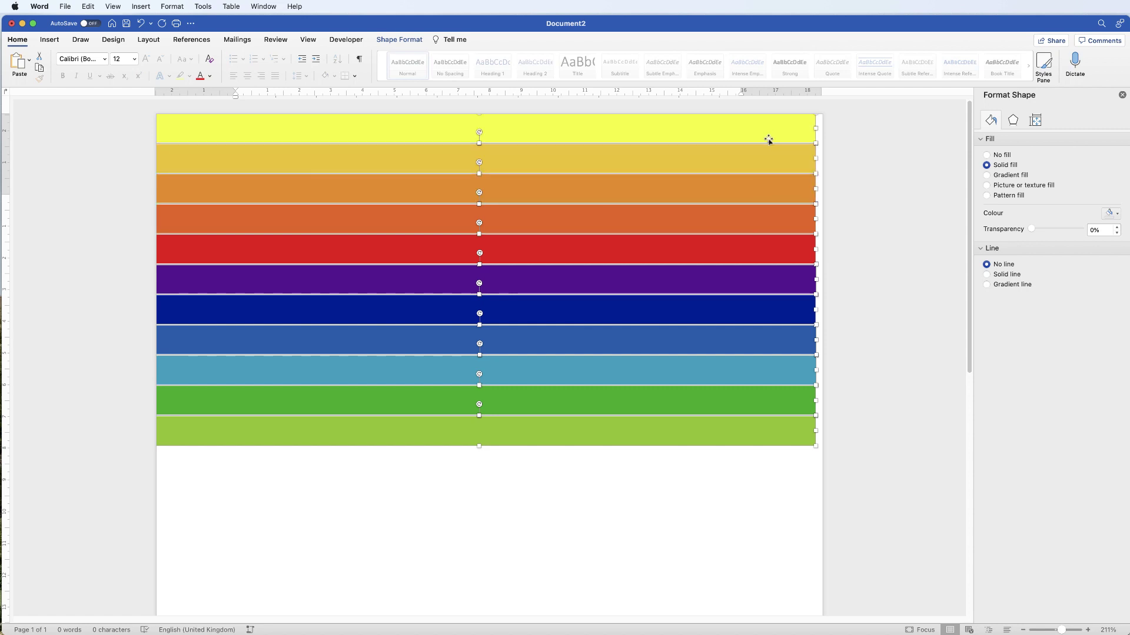
Step: Align the selected bars to the right via Shape Format > Align > Align Right
left_click(401, 41)
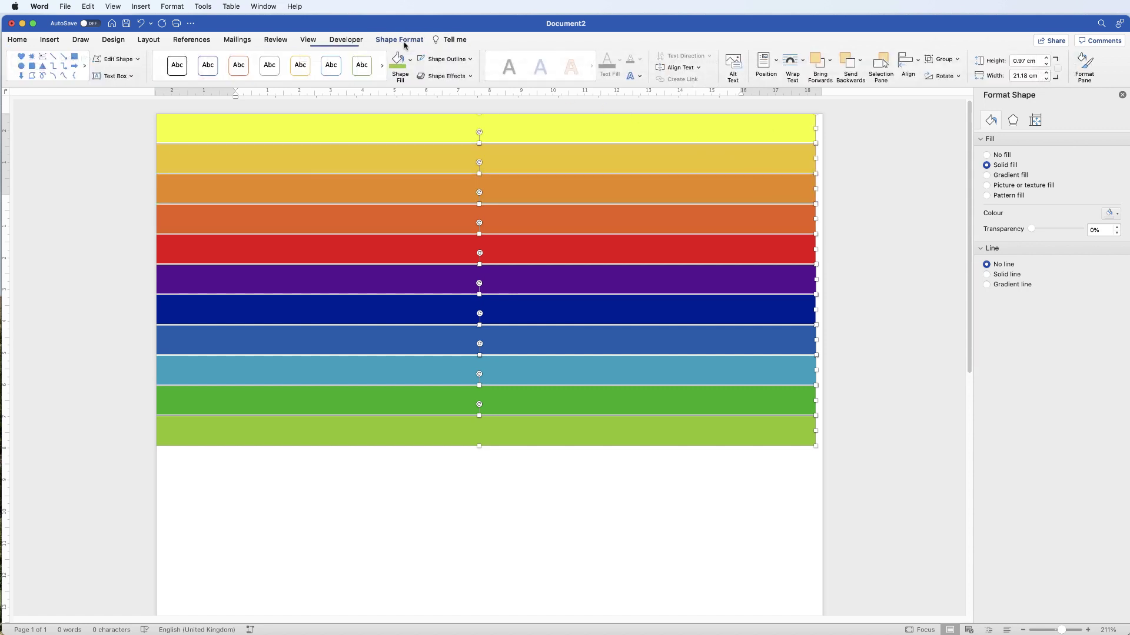
left_click(920, 63)
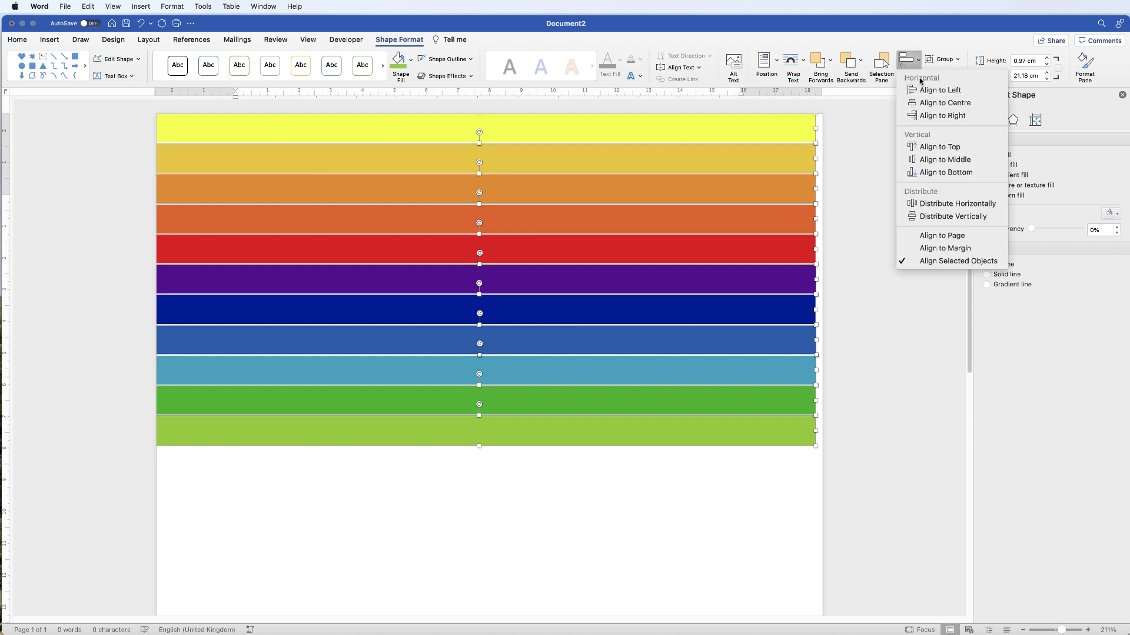
left_click(929, 118)
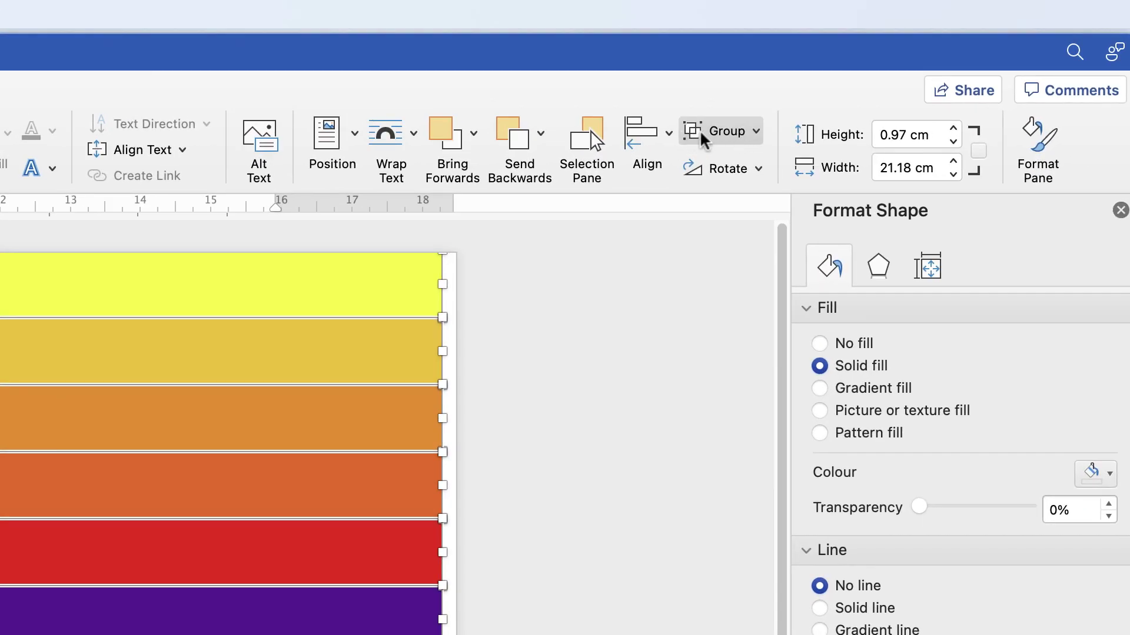
Step: Group the selected bars into one shape and settle it at the top of the page
left_click(756, 136)
left_click(750, 165)
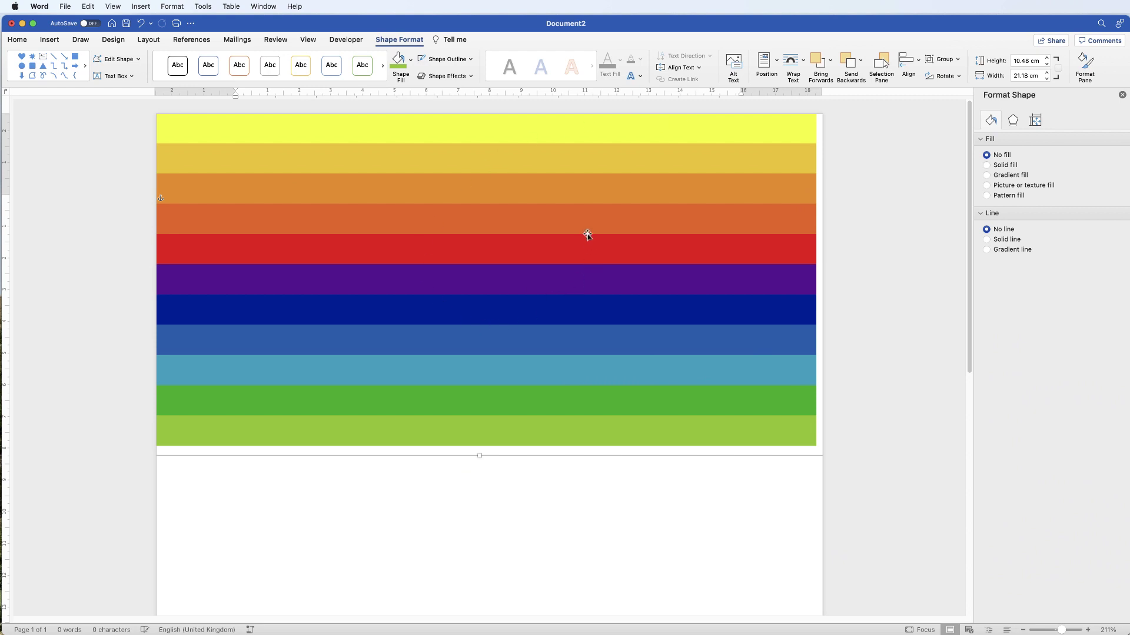
left_click_drag(587, 235, 568, 196)
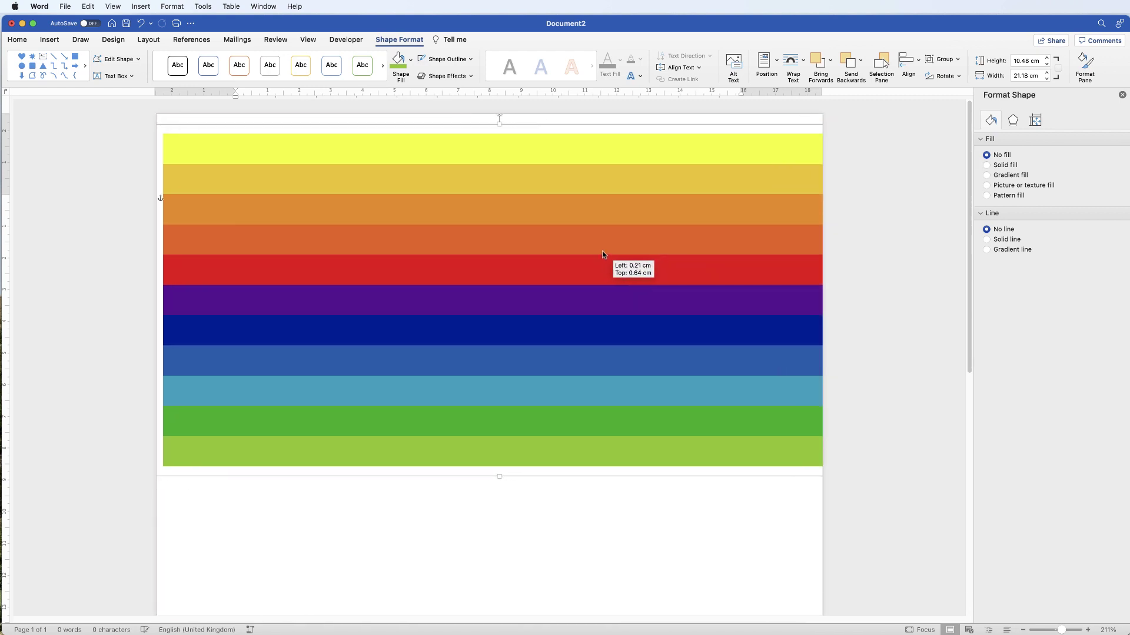
mouse_move(568, 197)
left_mouse_down()
mouse_move(600, 250)
mouse_move(597, 237)
left_mouse_up()
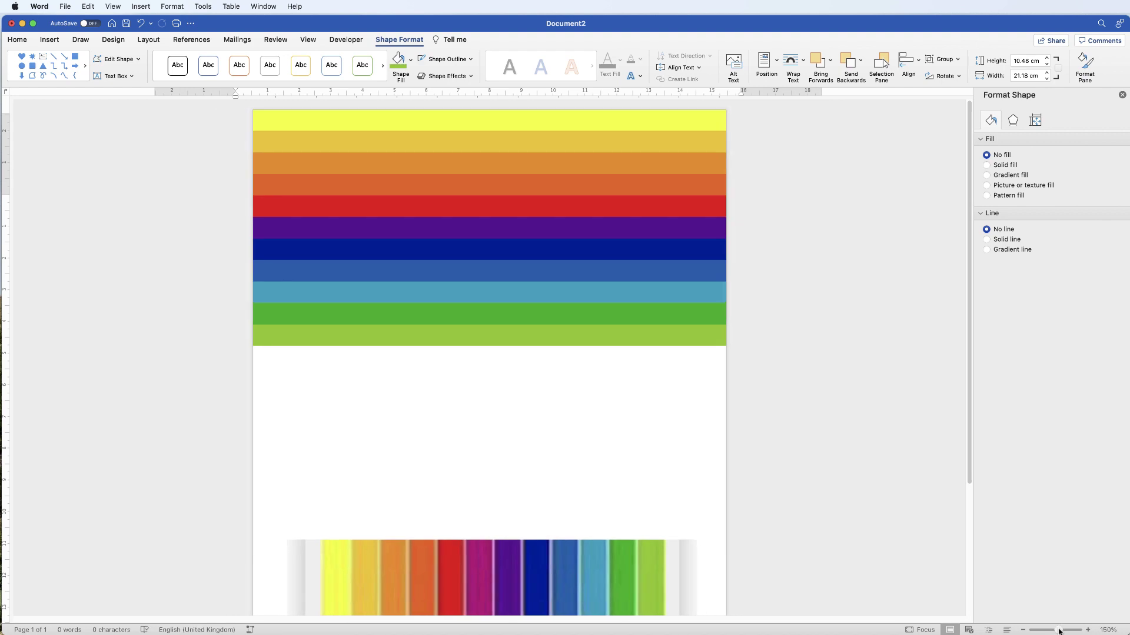
Step: Zoom out to the whole page, delete the vertical-stripe picture and reselect the grouped stripes
left_click_drag(1061, 630, 1057, 630)
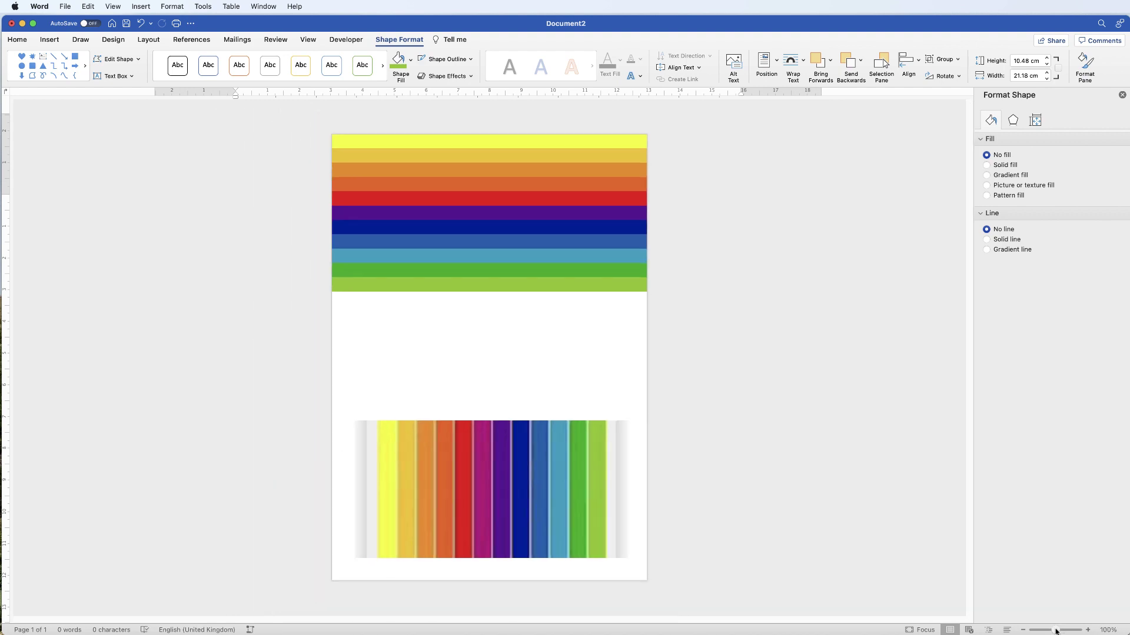
left_click(588, 515)
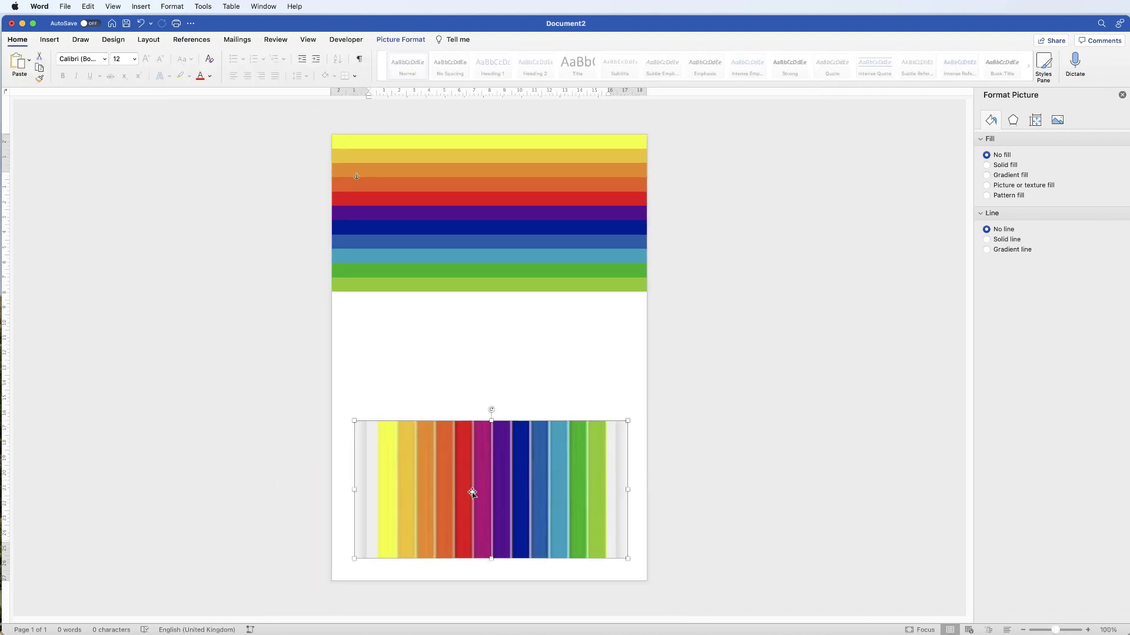
key("BackSpace")
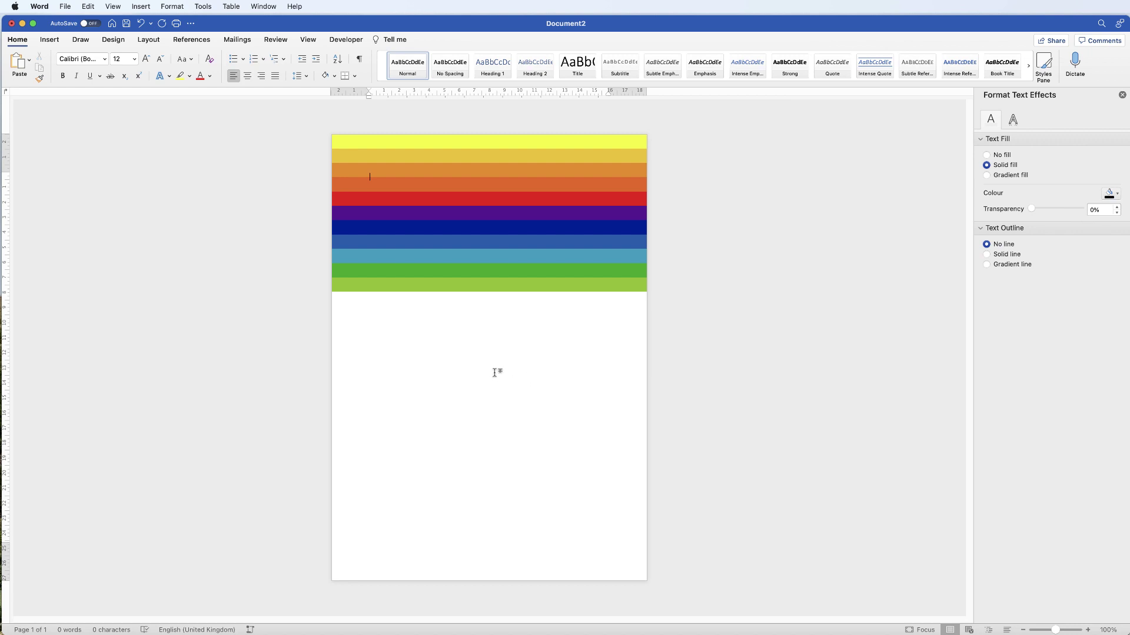
left_click(510, 245)
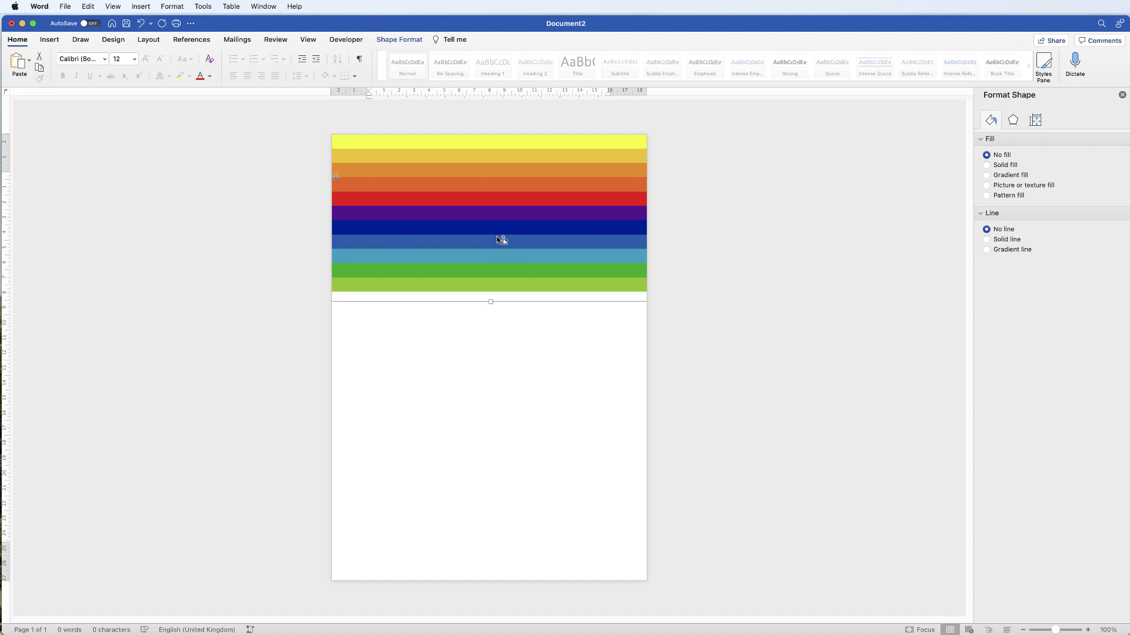
Step: Duplicate the grouped rainbow stripes by dragging a copy to sit directly below the original
left_click_drag(500, 238, 499, 366)
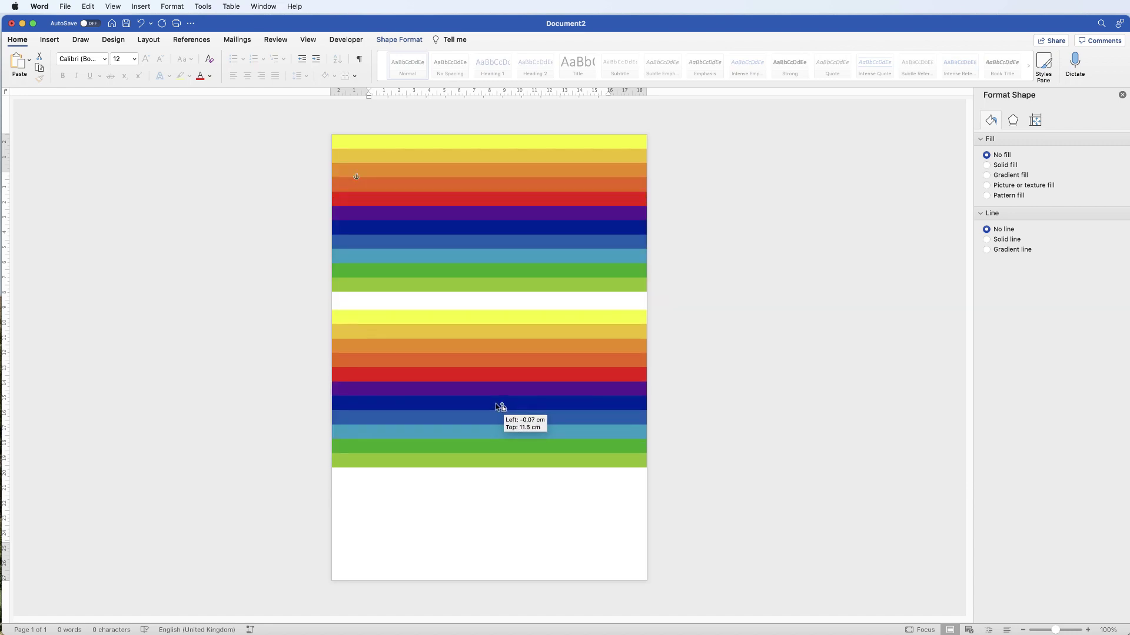
mouse_move(498, 363)
left_mouse_down()
mouse_move(507, 509)
mouse_move(517, 505)
left_mouse_up()
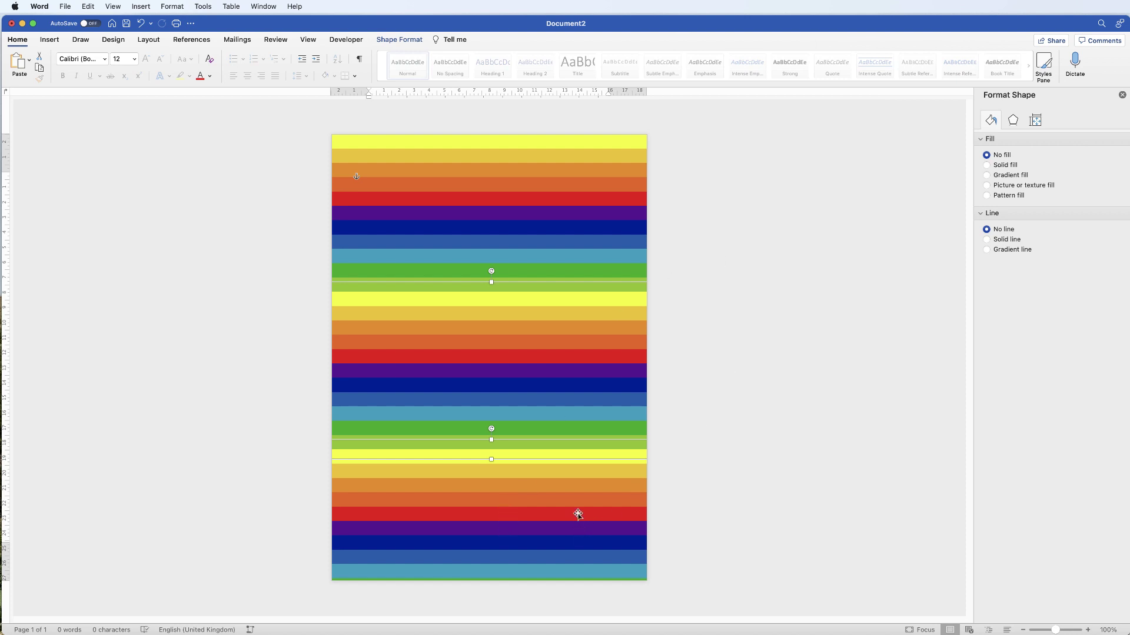
Step: Select the stacked stripe copies and group them into one page-height shape
left_click(547, 302, "shift")
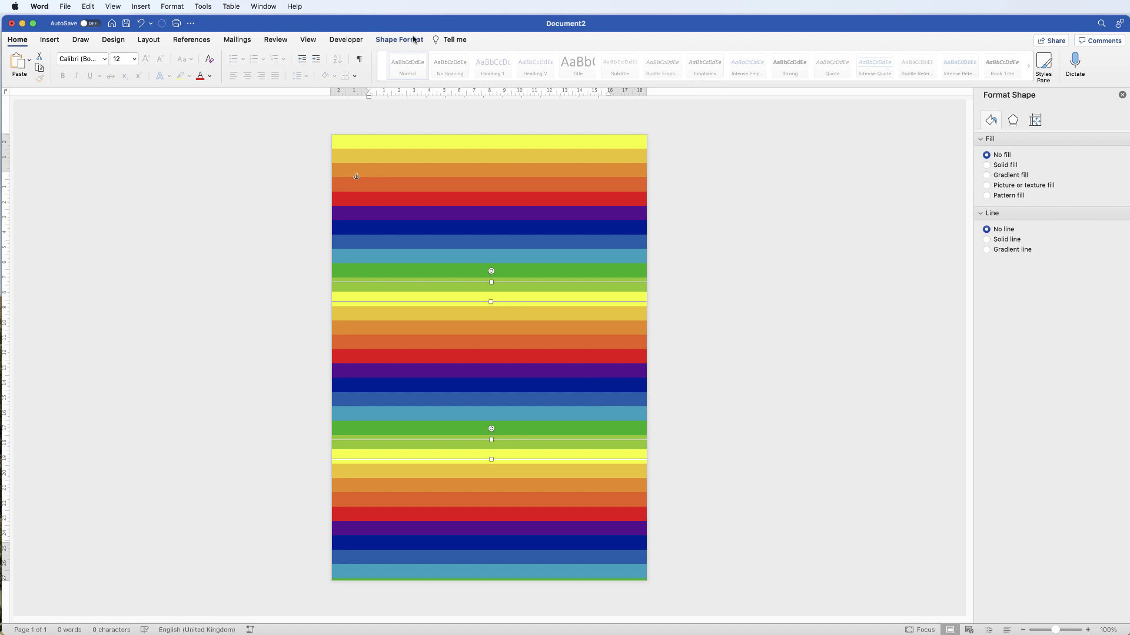
left_click(399, 38)
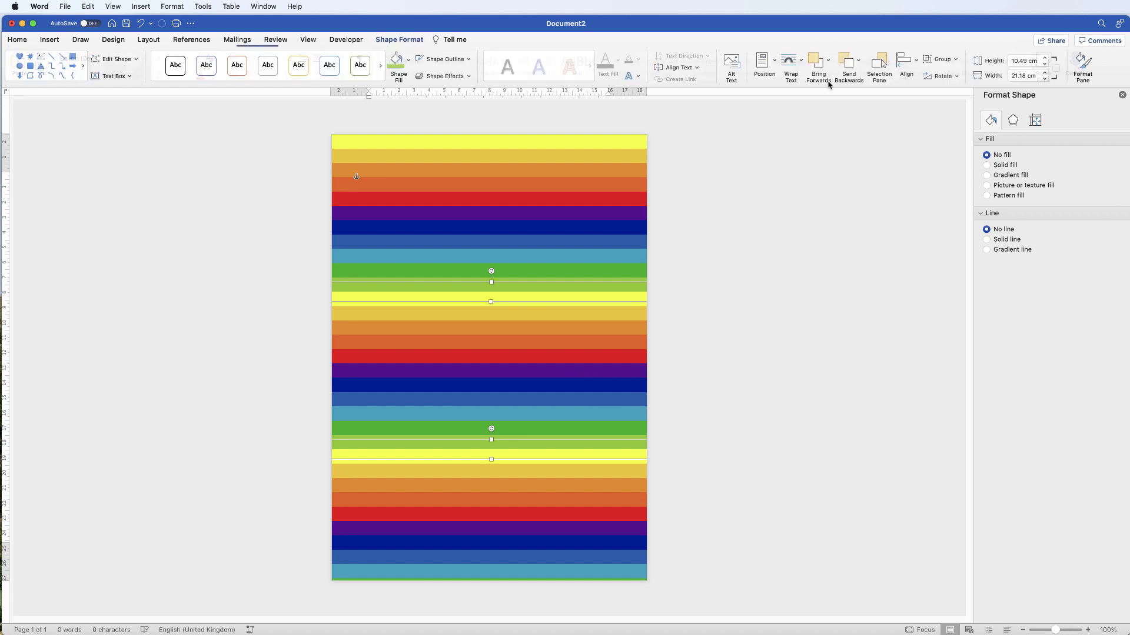
left_click(935, 60)
left_click(945, 74)
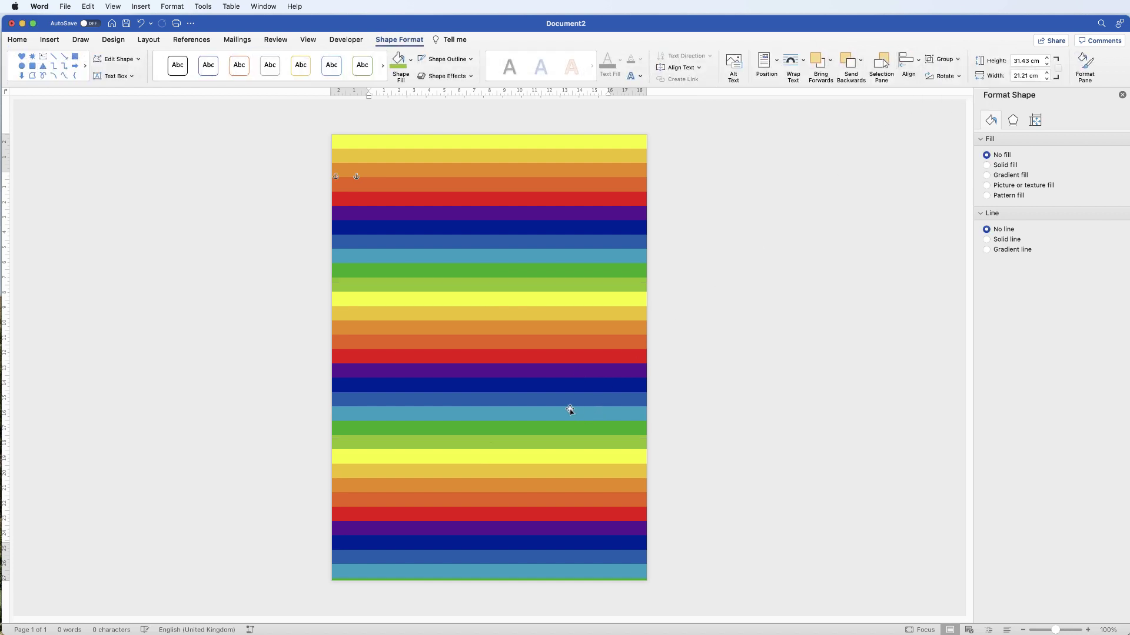
Step: Move the combined striped shape to the page's top-left corner at Left 0 cm, Top 0 cm
mouse_move(532, 365)
left_mouse_down()
mouse_move(537, 405)
mouse_move(536, 375)
left_mouse_up()
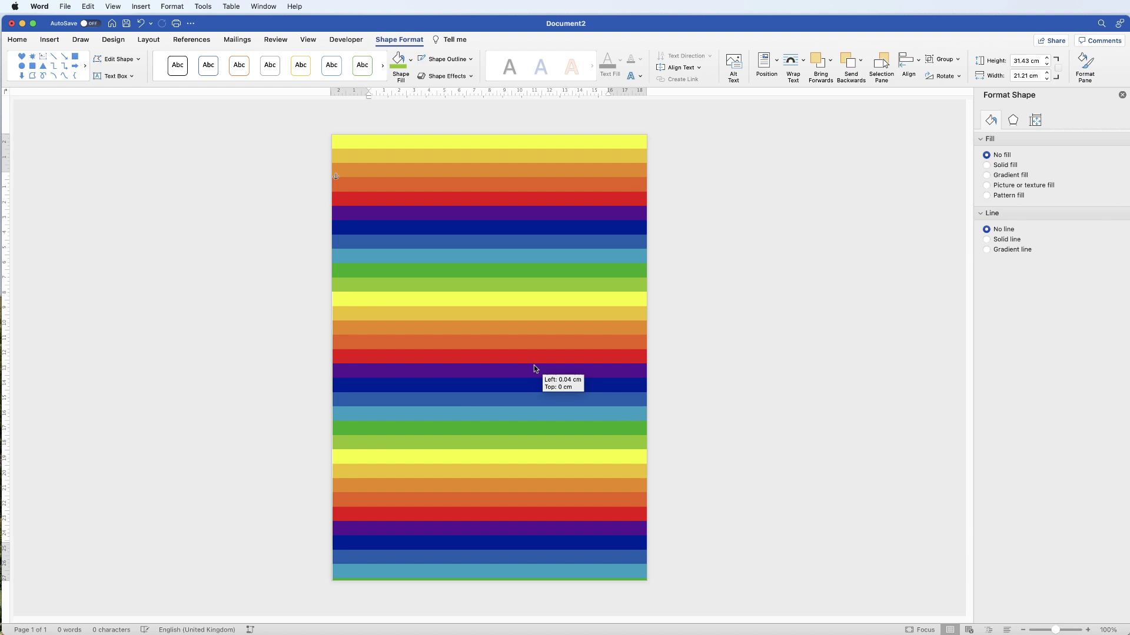
left_click_drag(535, 374, 572, 406)
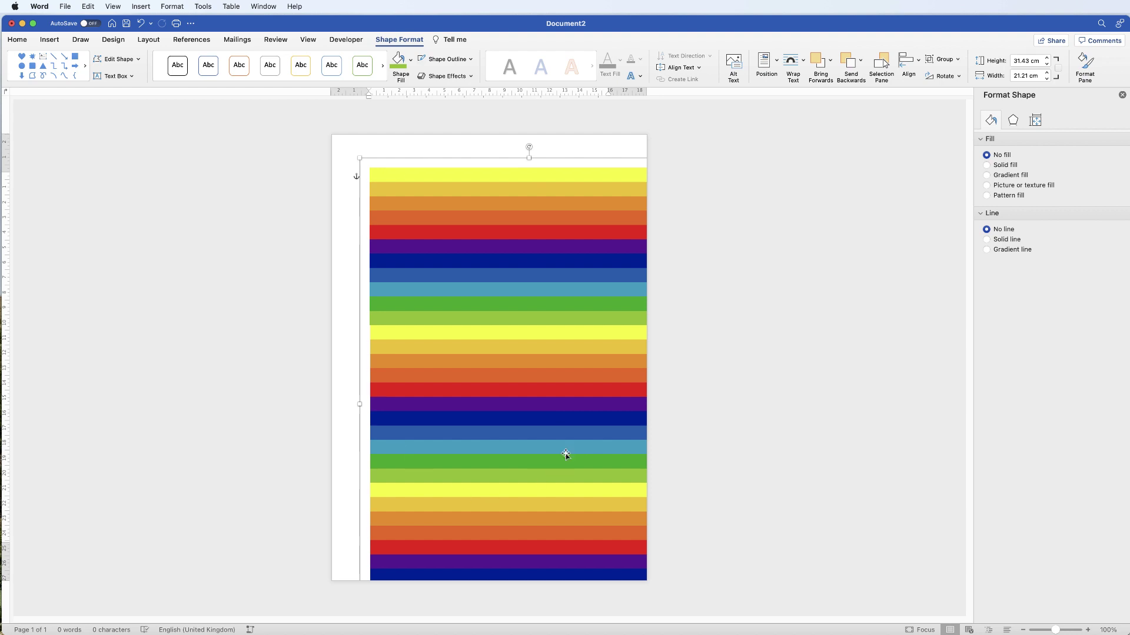
left_click_drag(567, 389, 526, 354)
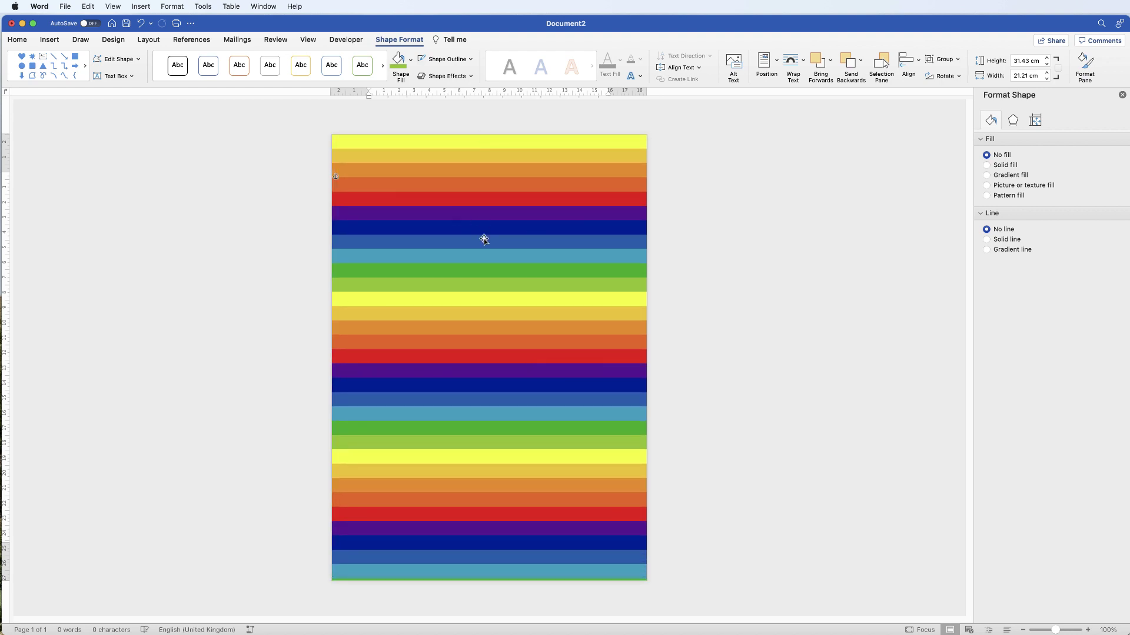
Step: Start Save as Picture for the stripes, view the format list, then cancel keeping PNG
right_click(495, 297)
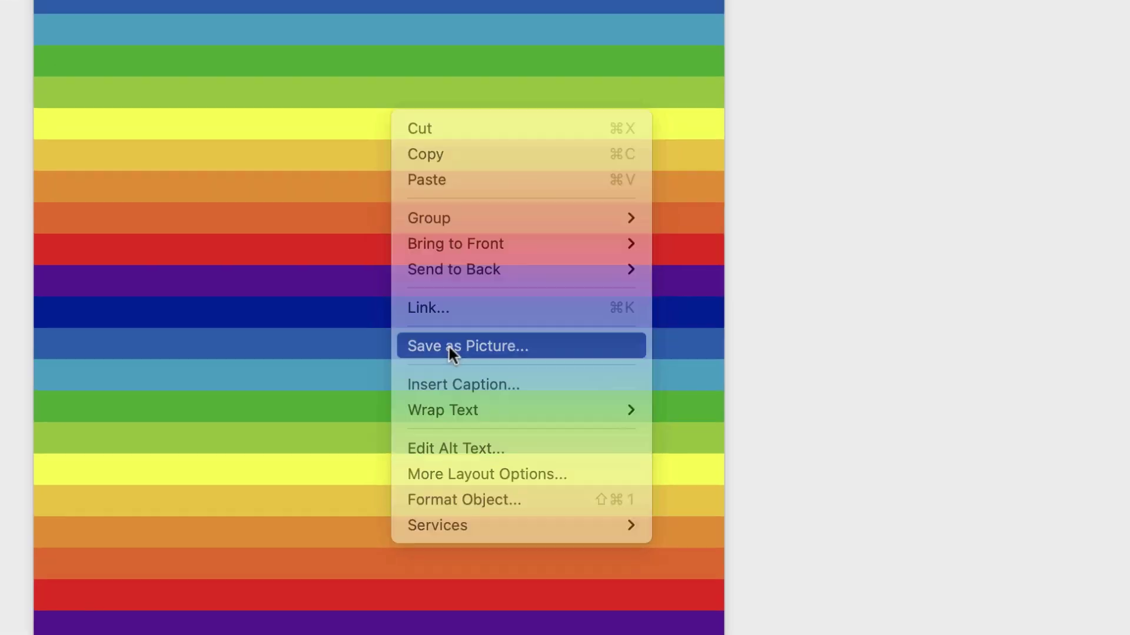
left_click(469, 320)
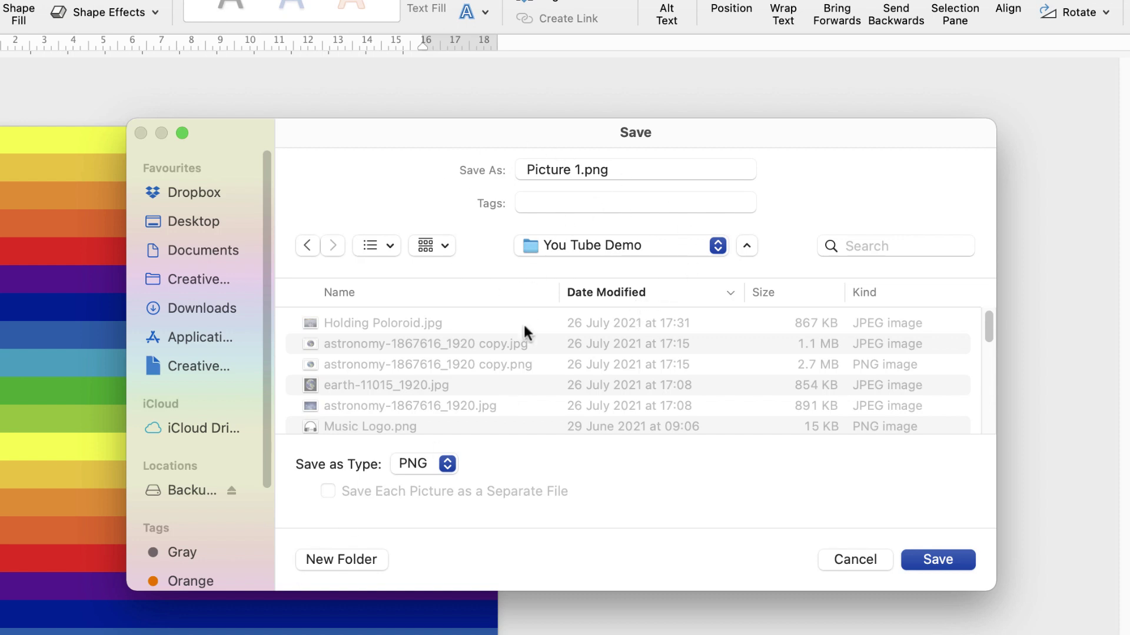
left_click(445, 465)
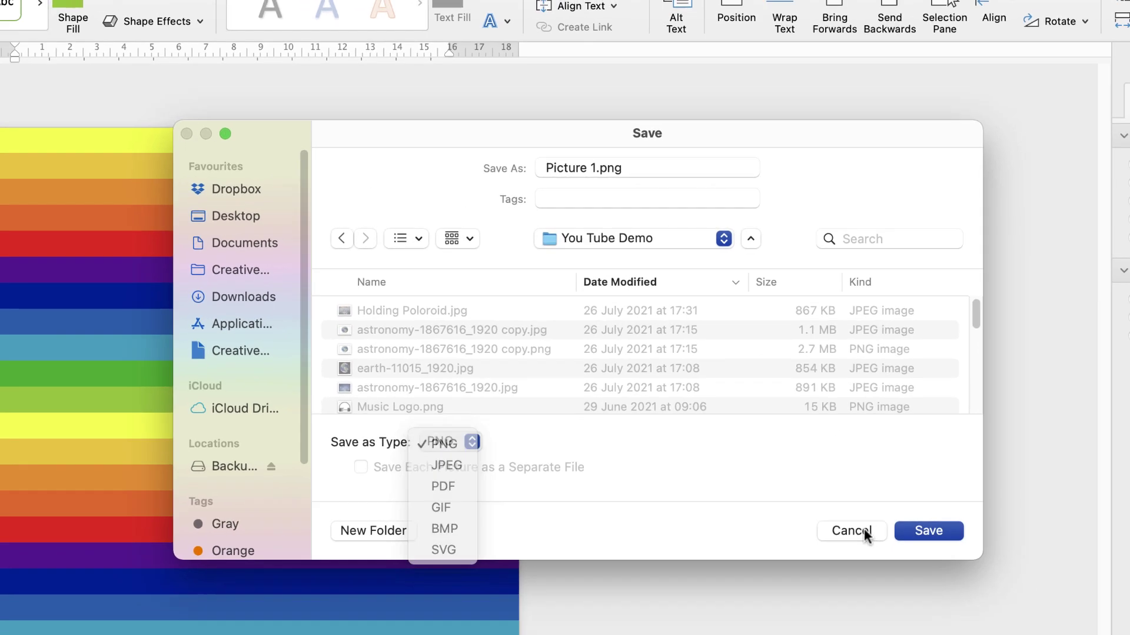
left_click(855, 559)
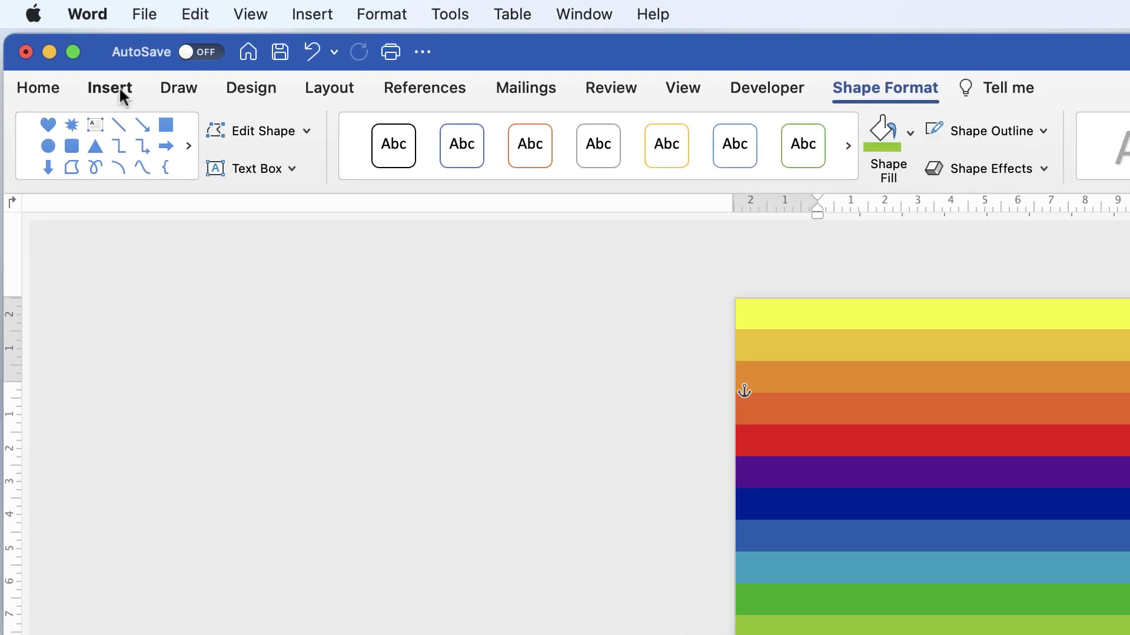
Step: Draw a large horizontal text box over the striped page via Insert > Text Box
left_click(123, 92)
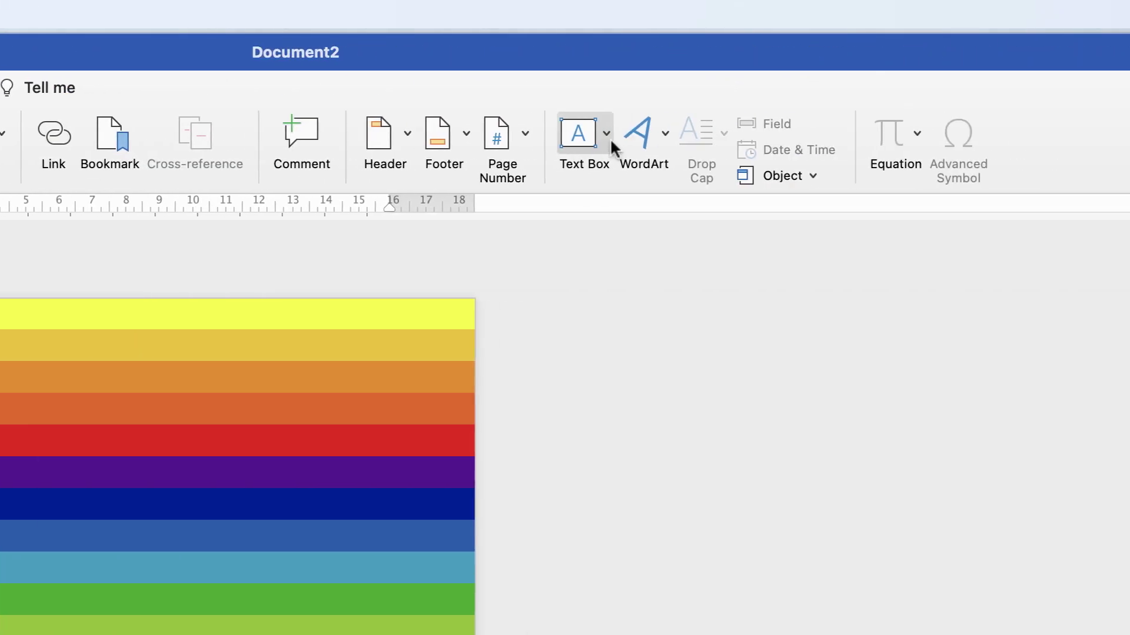
left_click(608, 137)
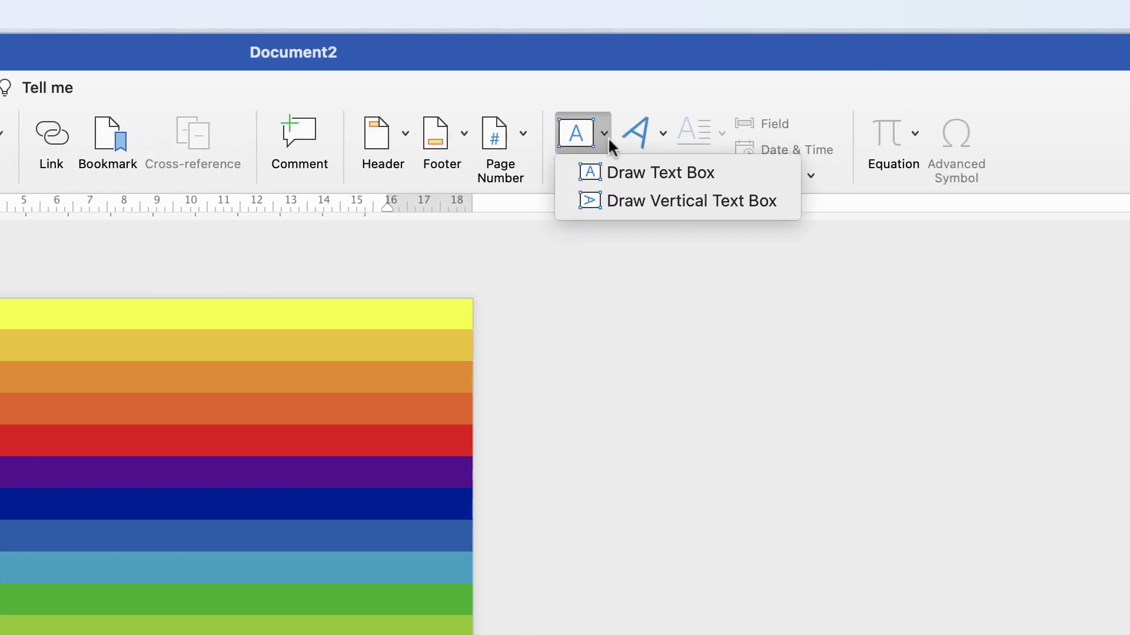
left_click(637, 171)
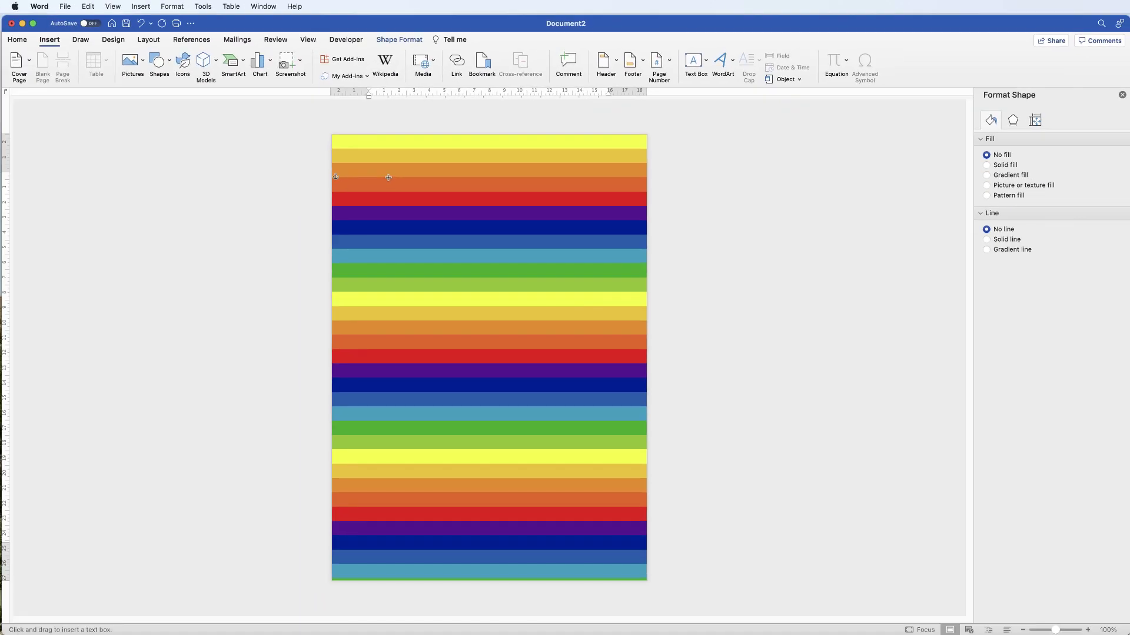
left_click_drag(388, 178, 599, 518)
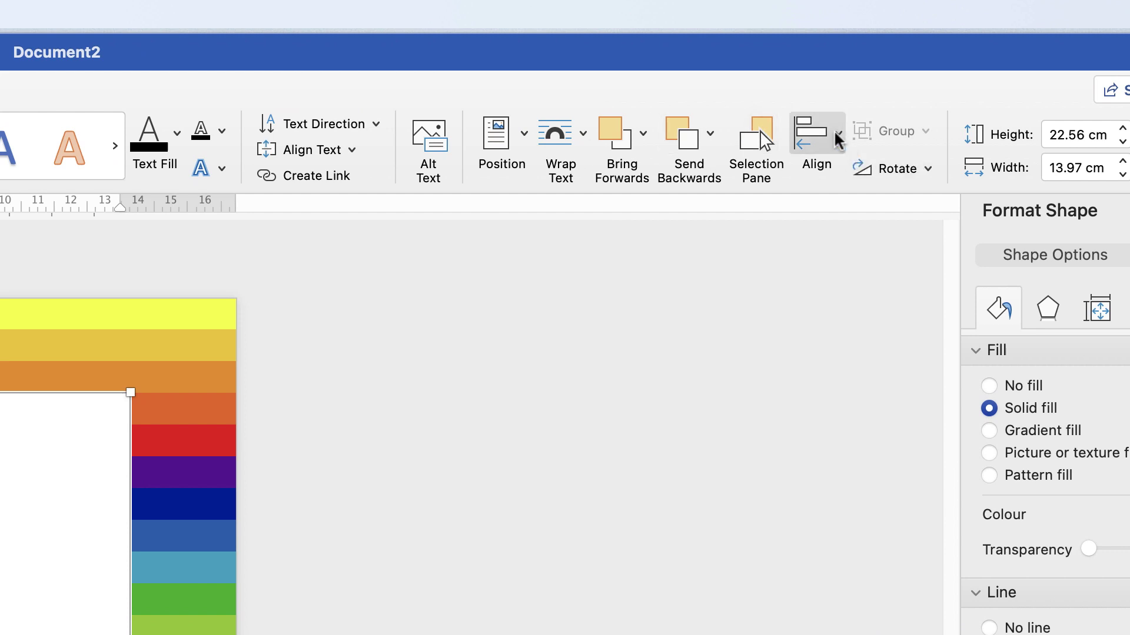
Step: Centre the text box on the page with Align to Centre and Align to Middle
left_click(830, 137)
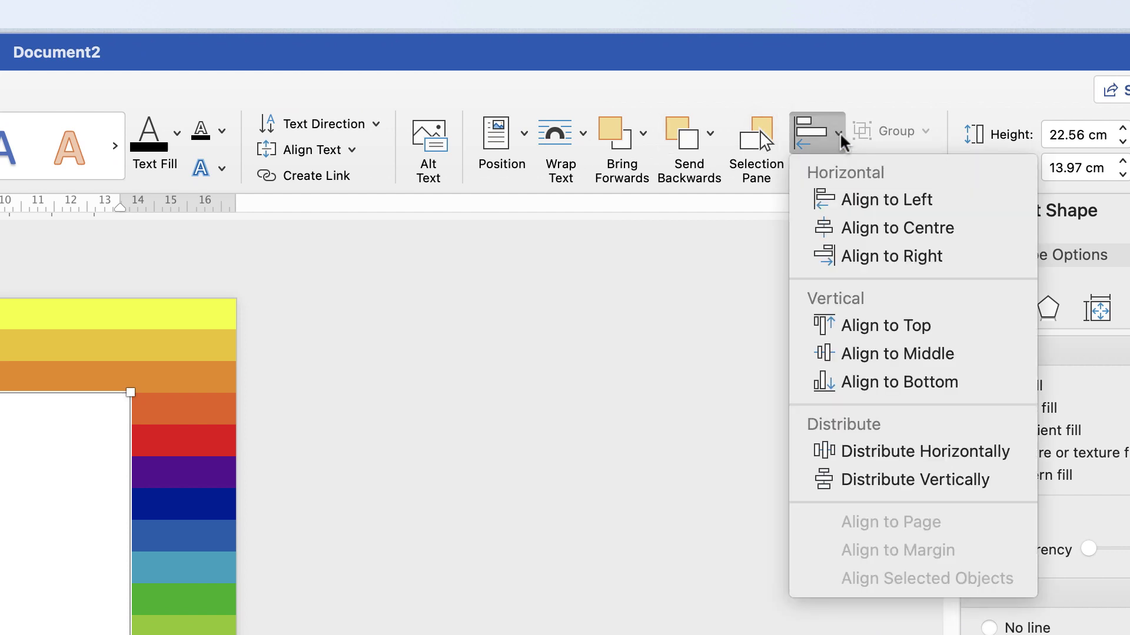
left_click(855, 228)
left_click(839, 149)
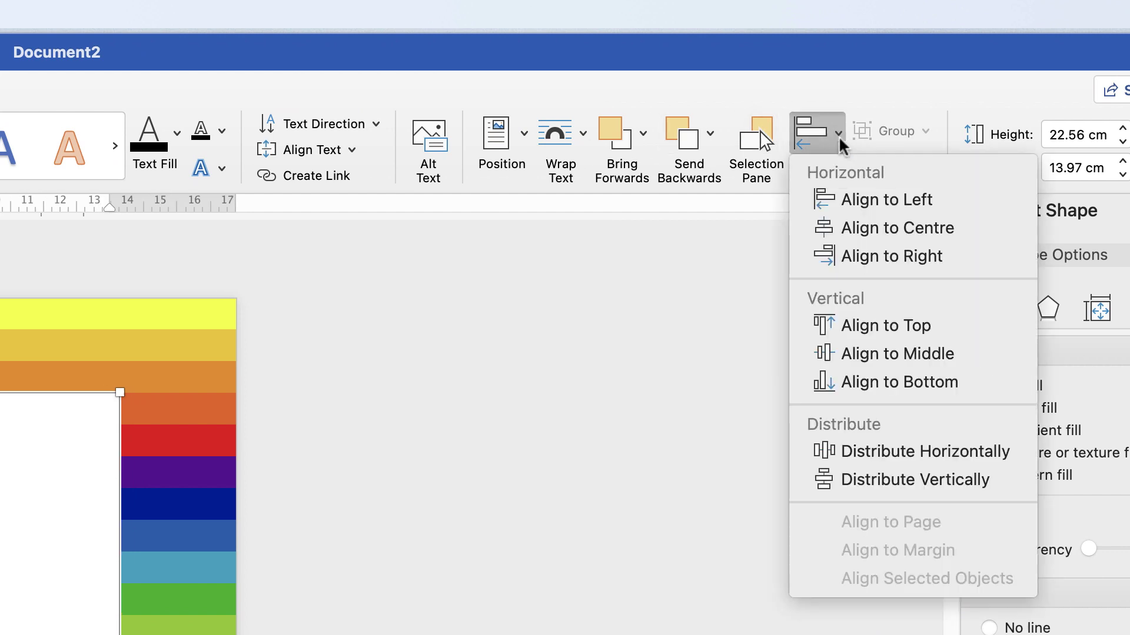
left_click(856, 354)
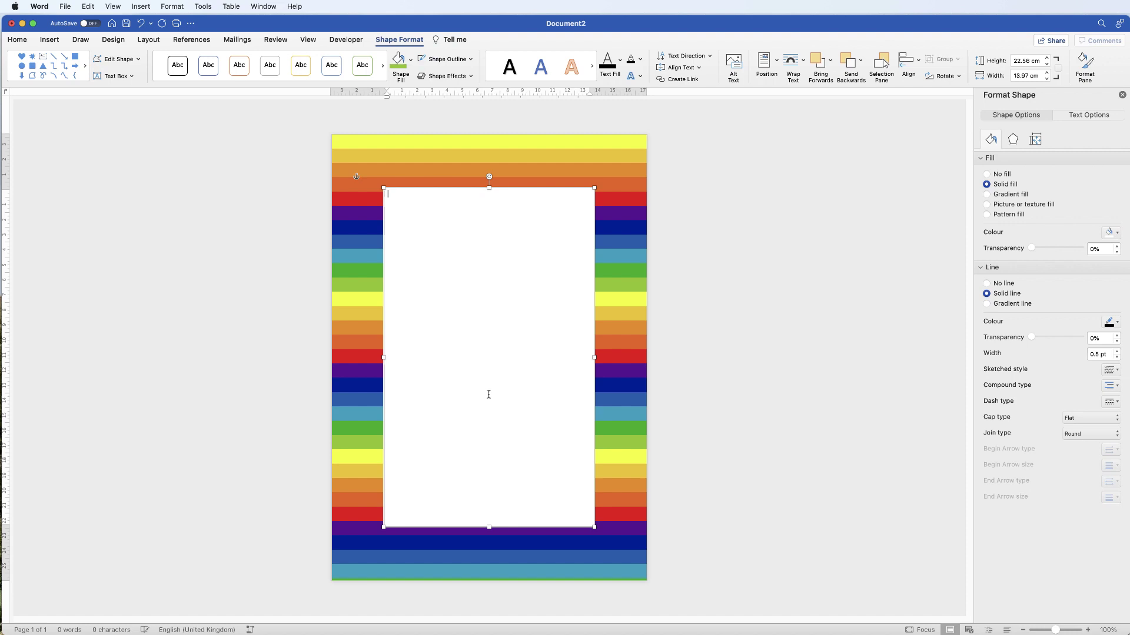
left_click(369, 560)
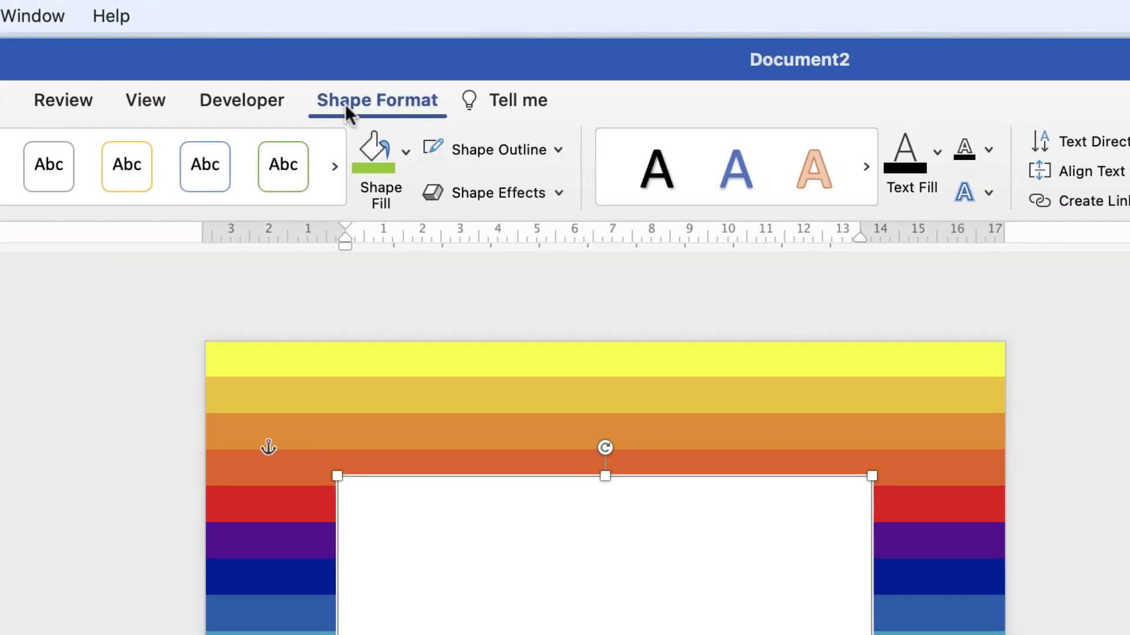
left_click(1015, 164)
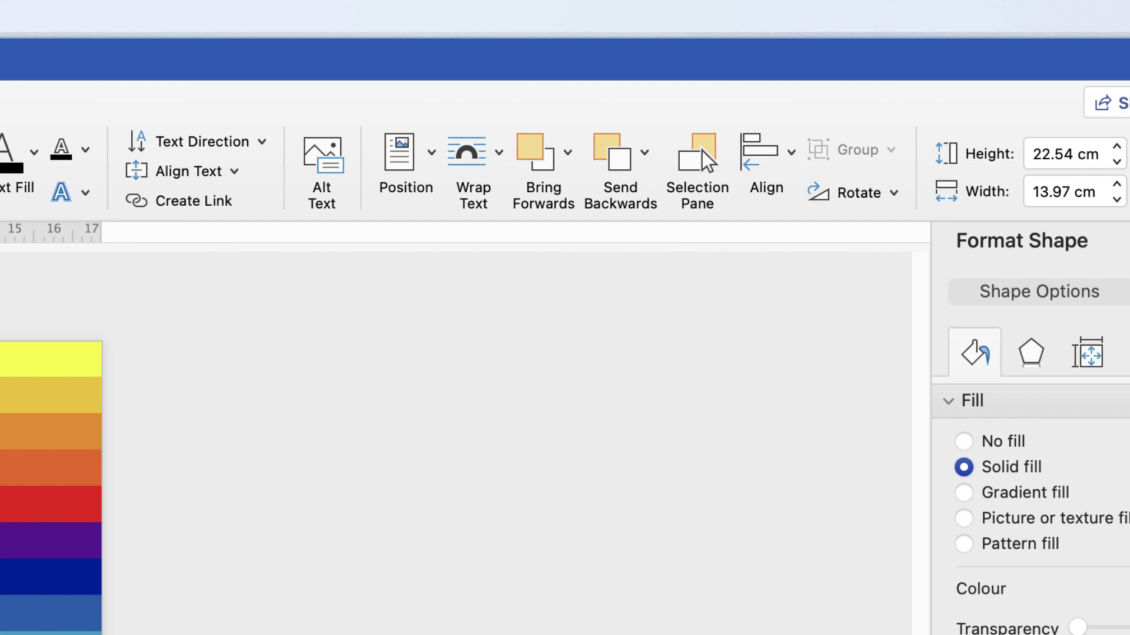
left_click(1110, 240)
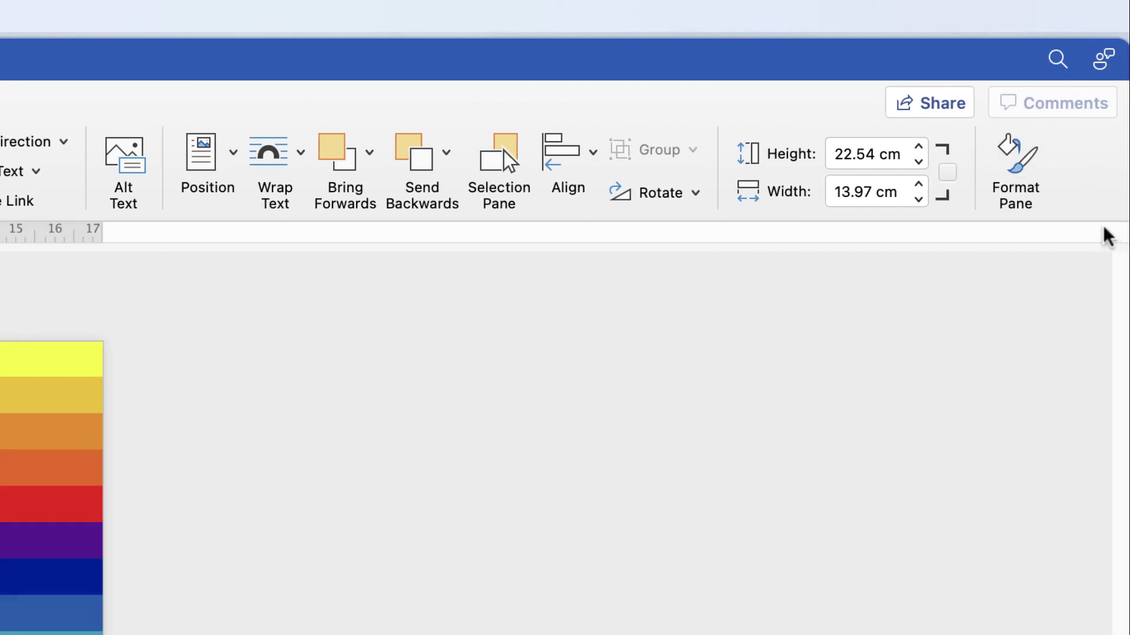
left_click(1015, 166)
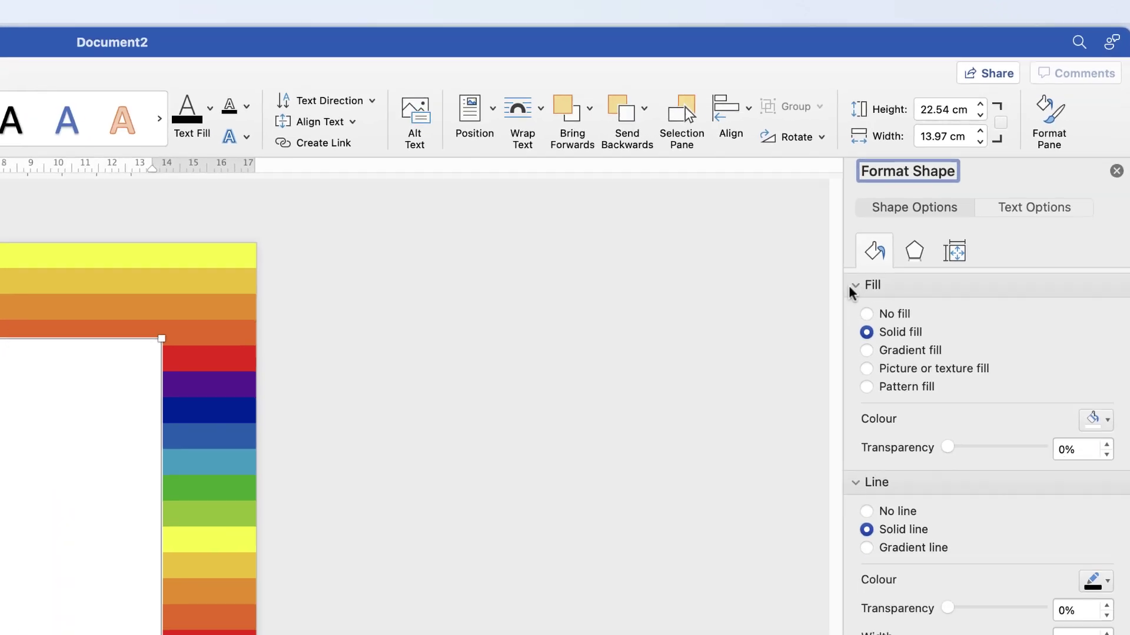
left_click(865, 275)
left_click(866, 300)
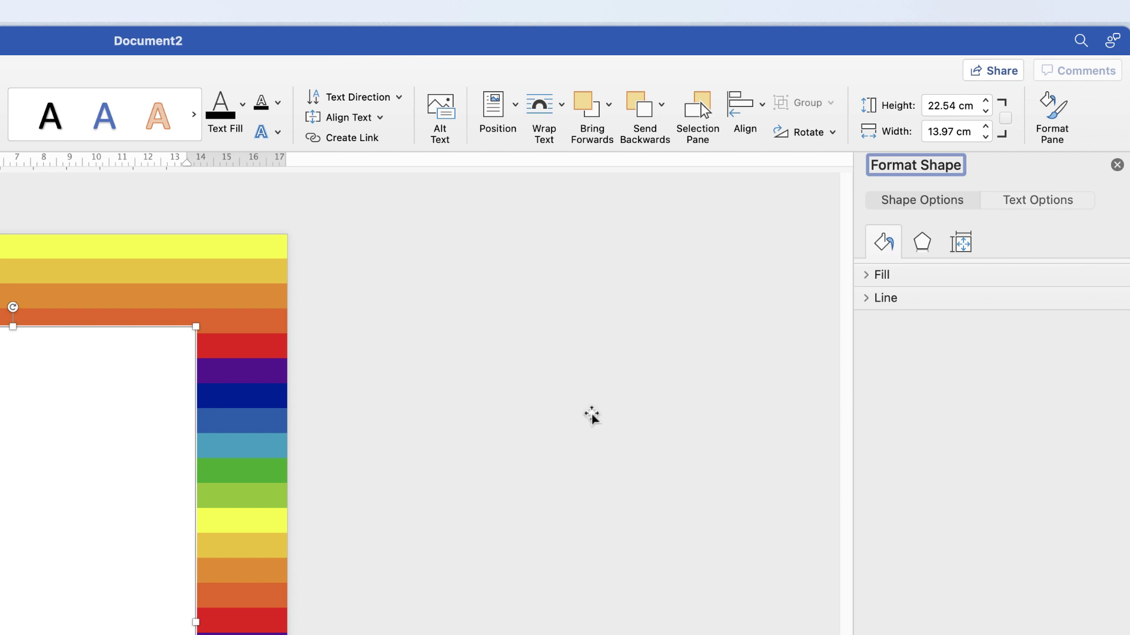
Step: Keep the text box line solid black and raise its width to 10 pt, previewing the result
left_click(871, 301)
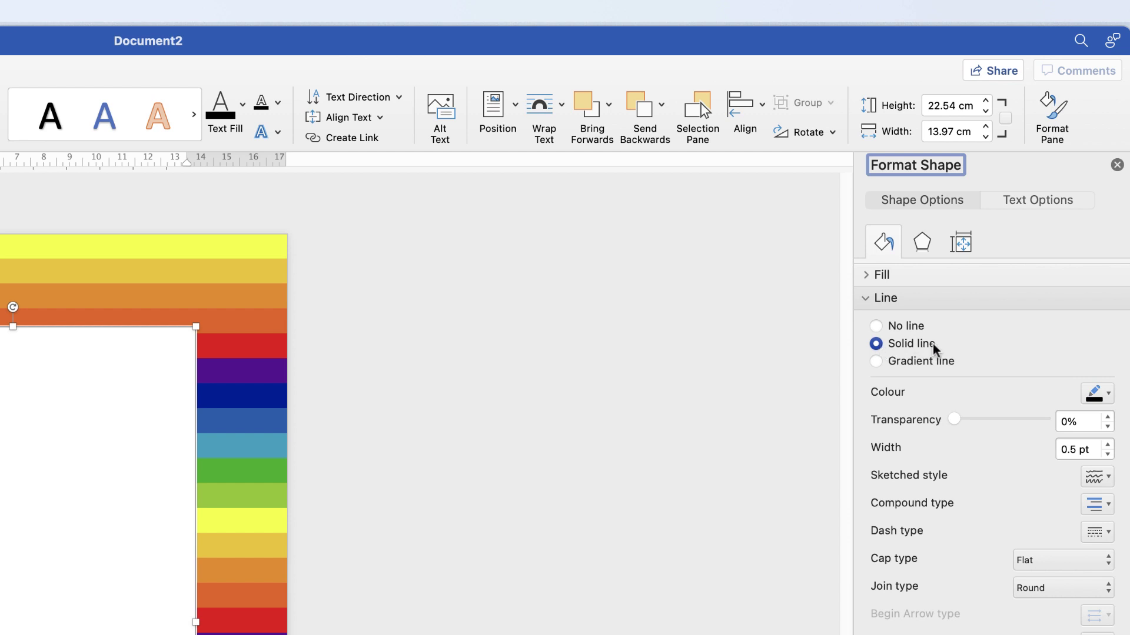
left_click(1109, 395)
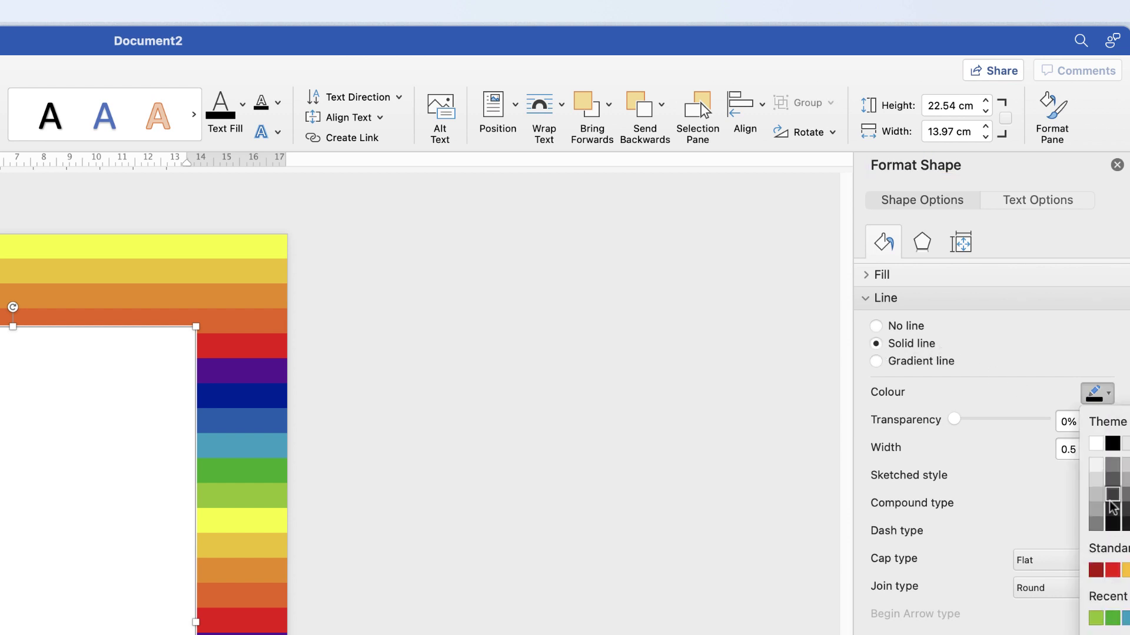
left_click(1109, 396)
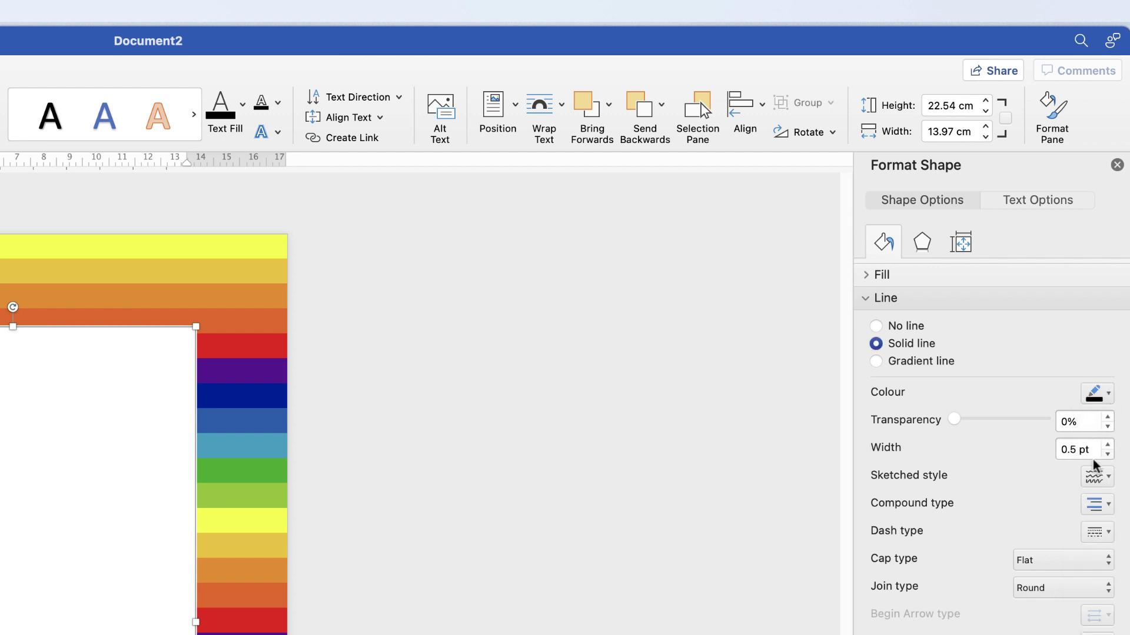
left_click(1108, 443)
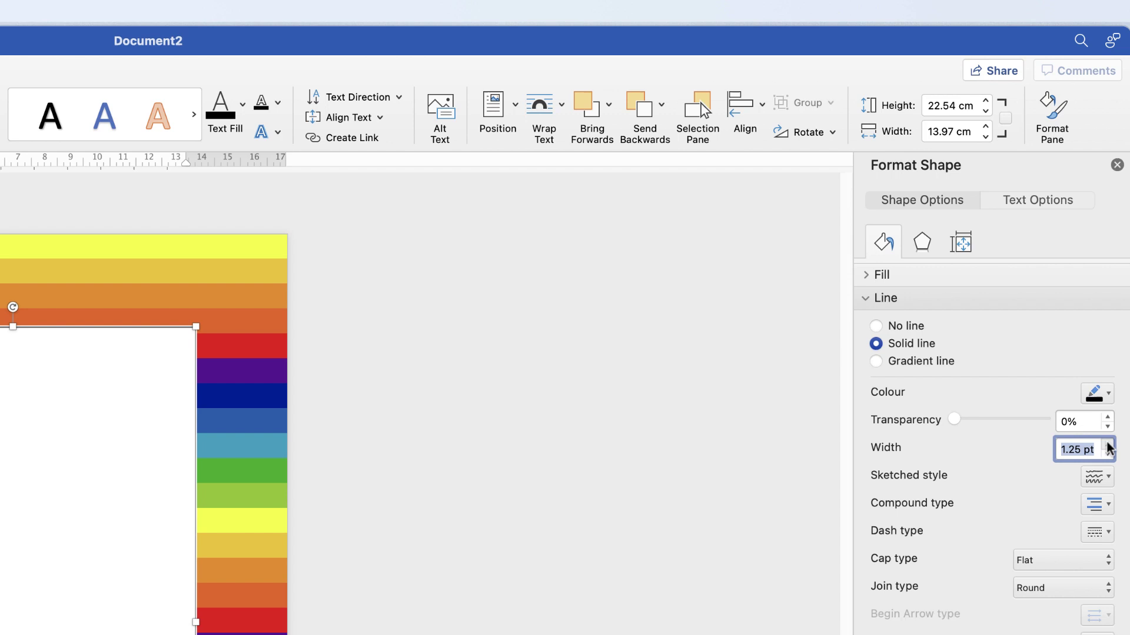
left_click(1108, 444)
left_click(1108, 444)
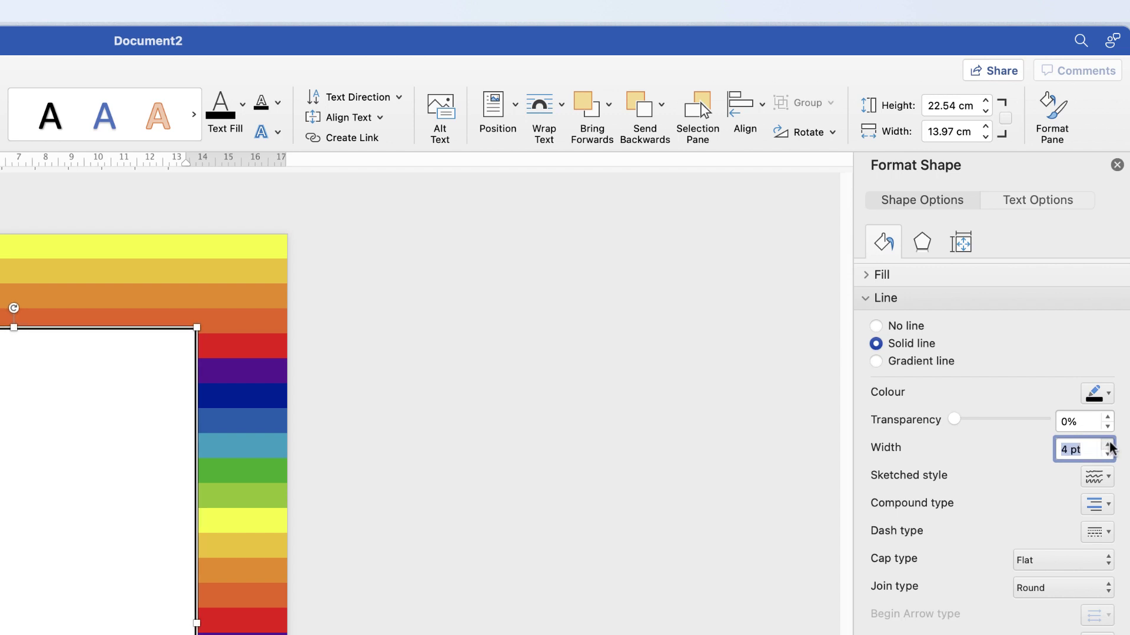
left_click(1108, 444)
left_click(1108, 444)
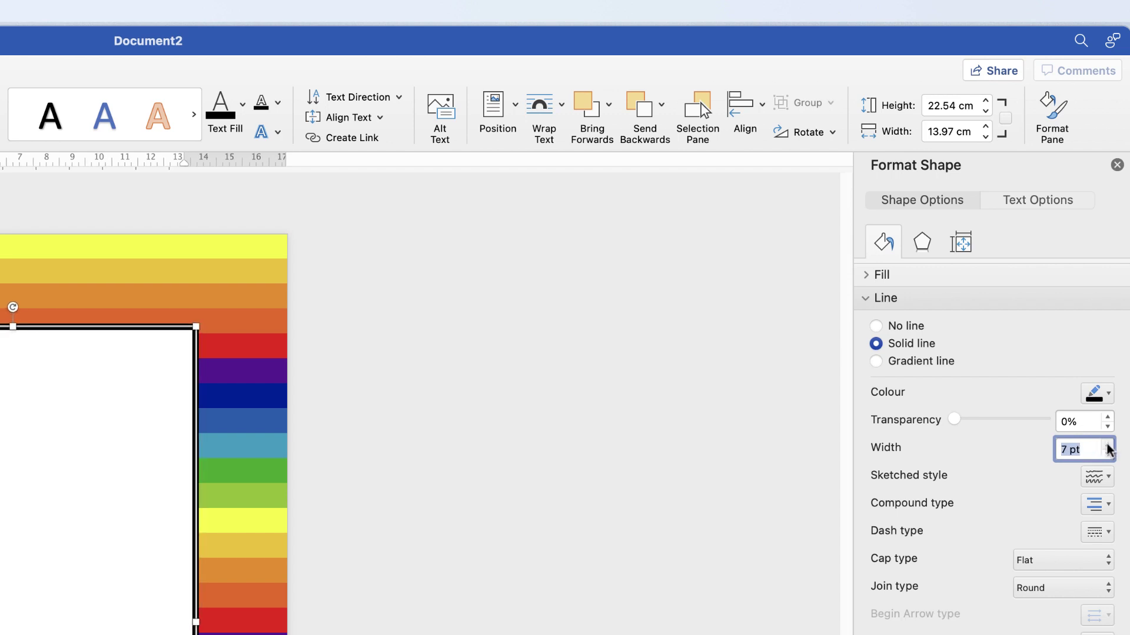
left_click(1108, 444)
left_click(1108, 444)
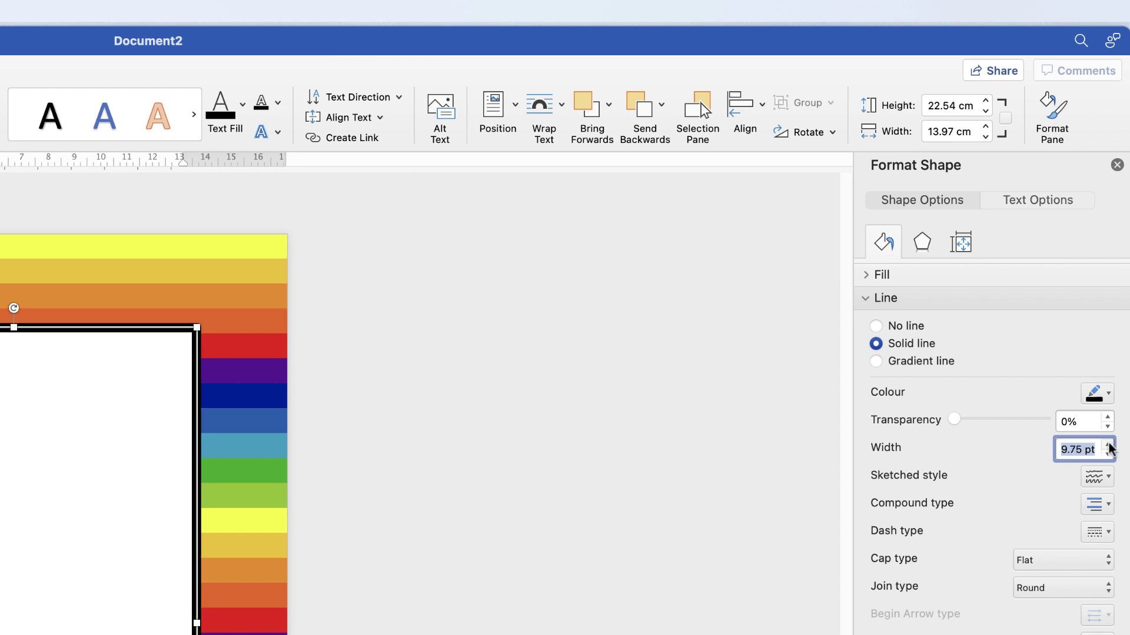
left_click(1109, 444)
left_click(1108, 453)
left_click(1108, 444)
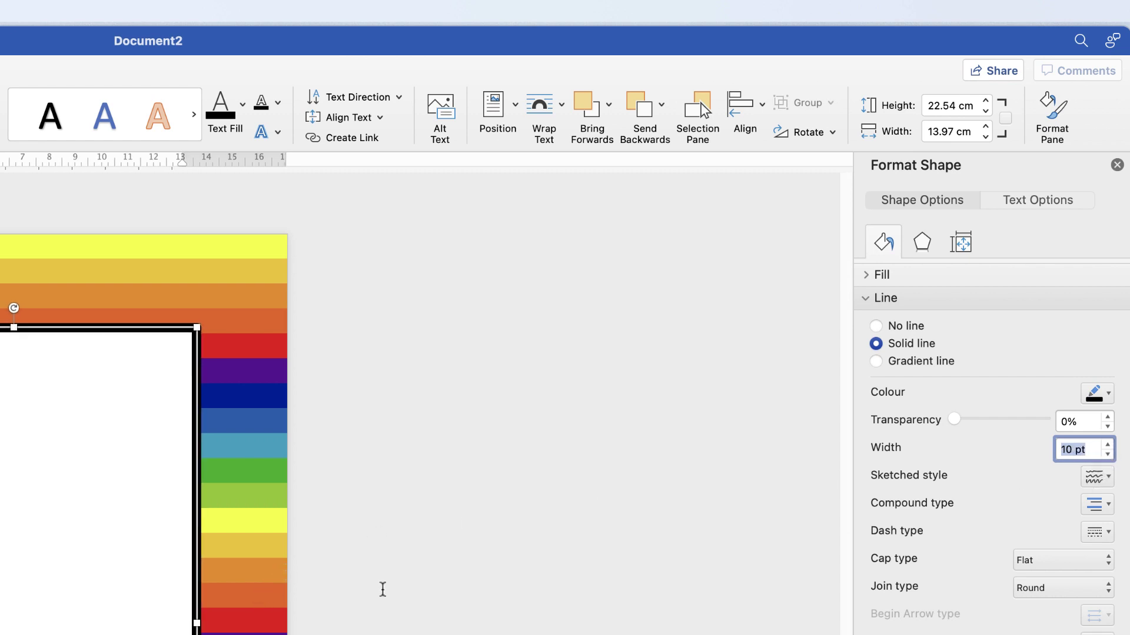
left_click(383, 590)
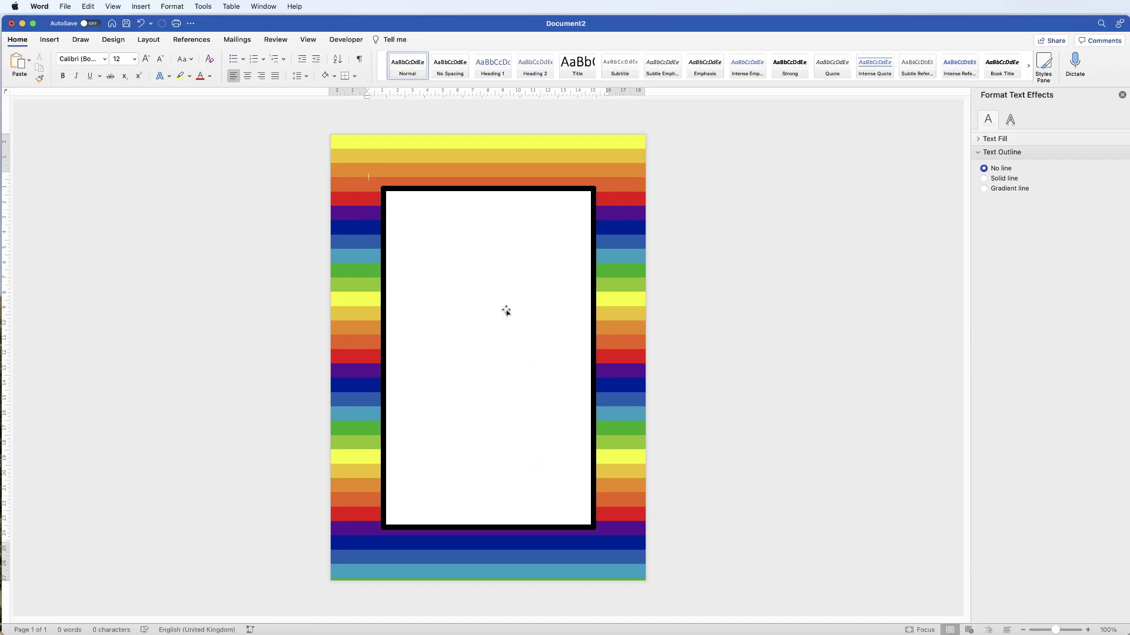
left_click(505, 311)
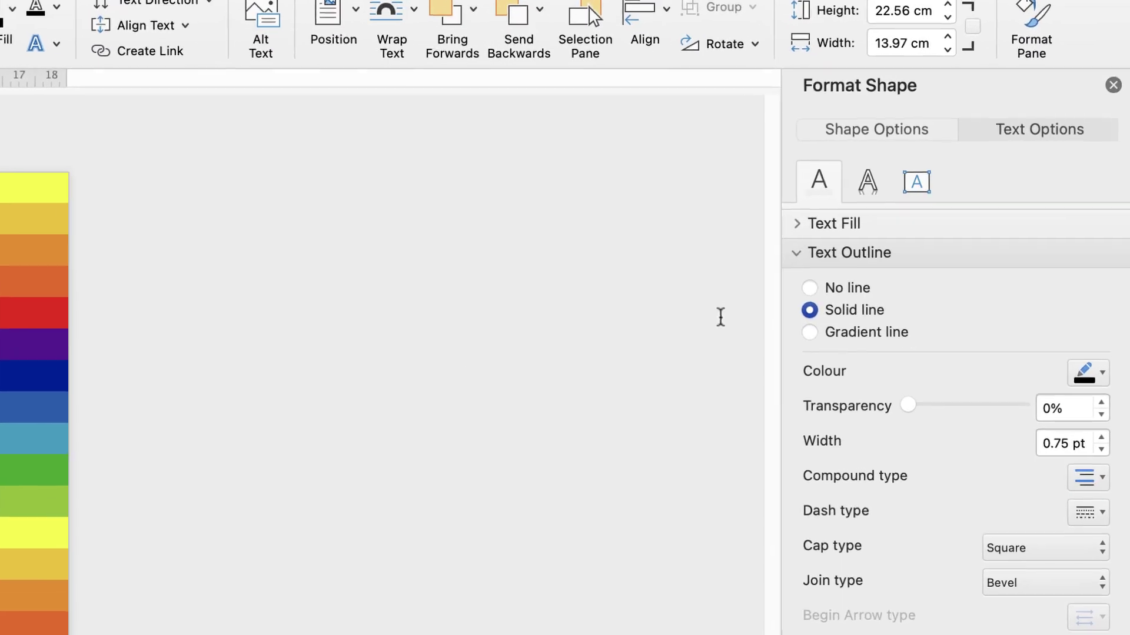
Step: Fill the centred text box solid black and remove its outline in Shape Options
left_click(1014, 115)
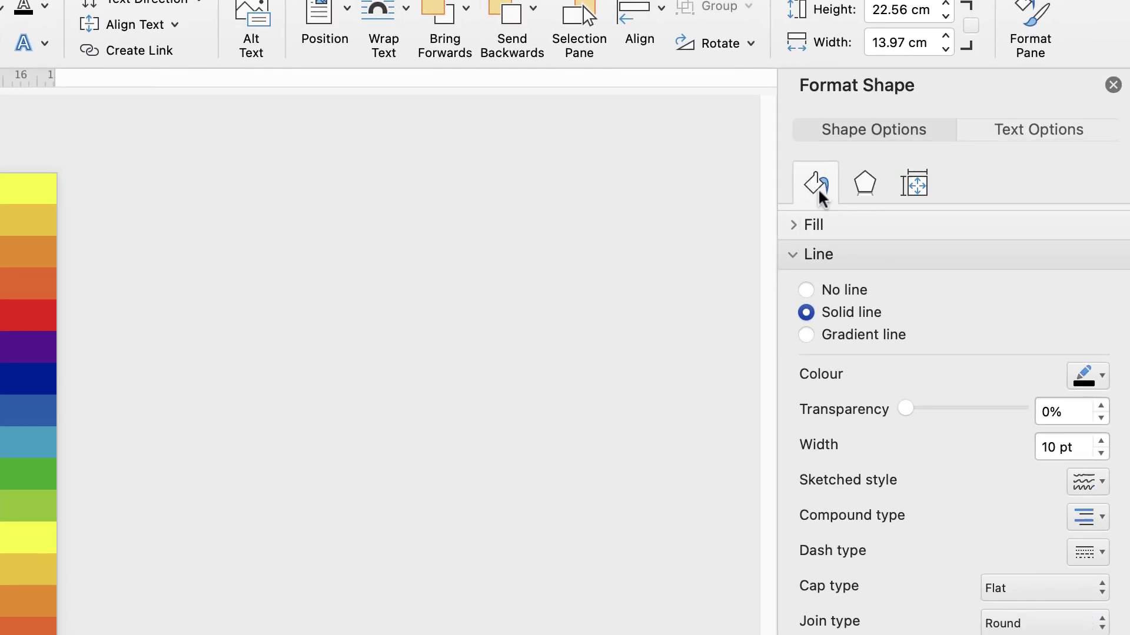
left_click(795, 225)
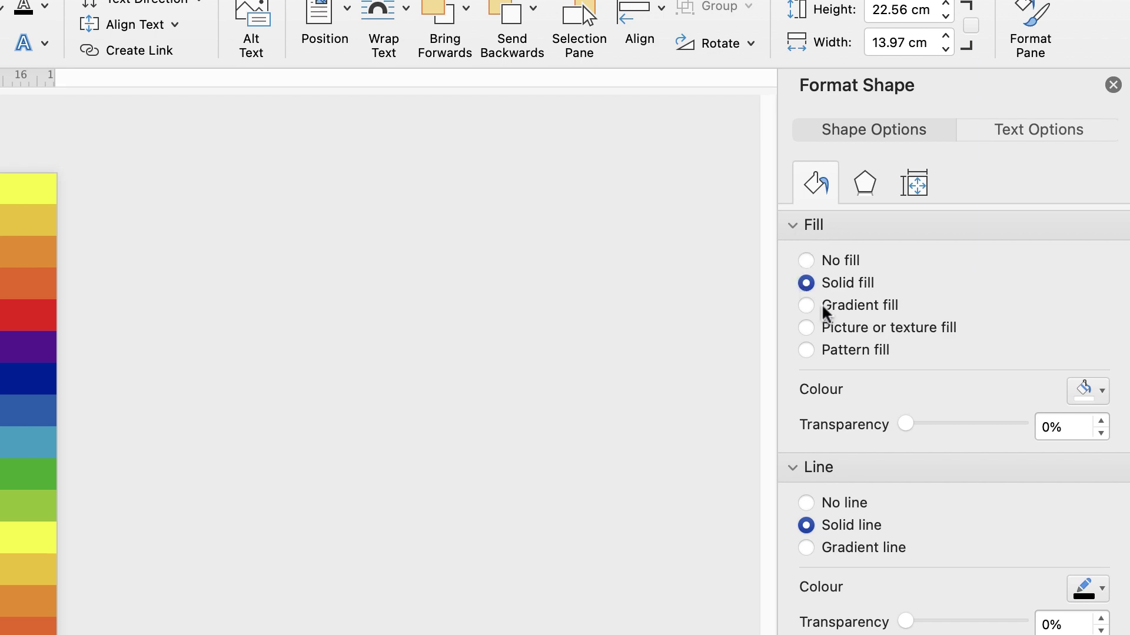
left_click(1100, 391)
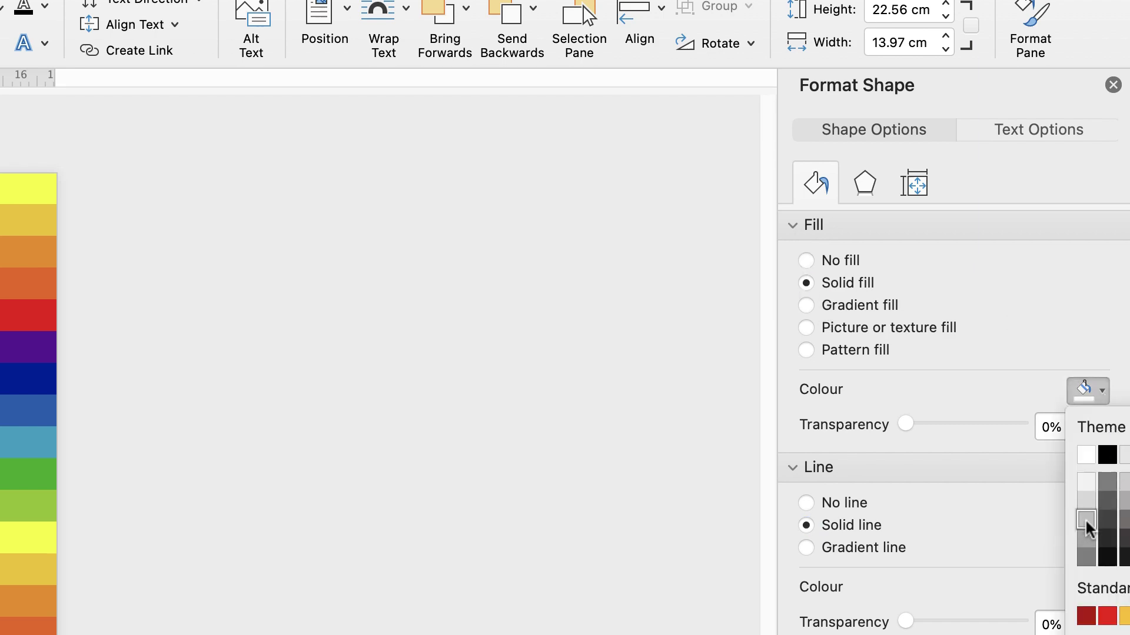
left_click(1088, 521)
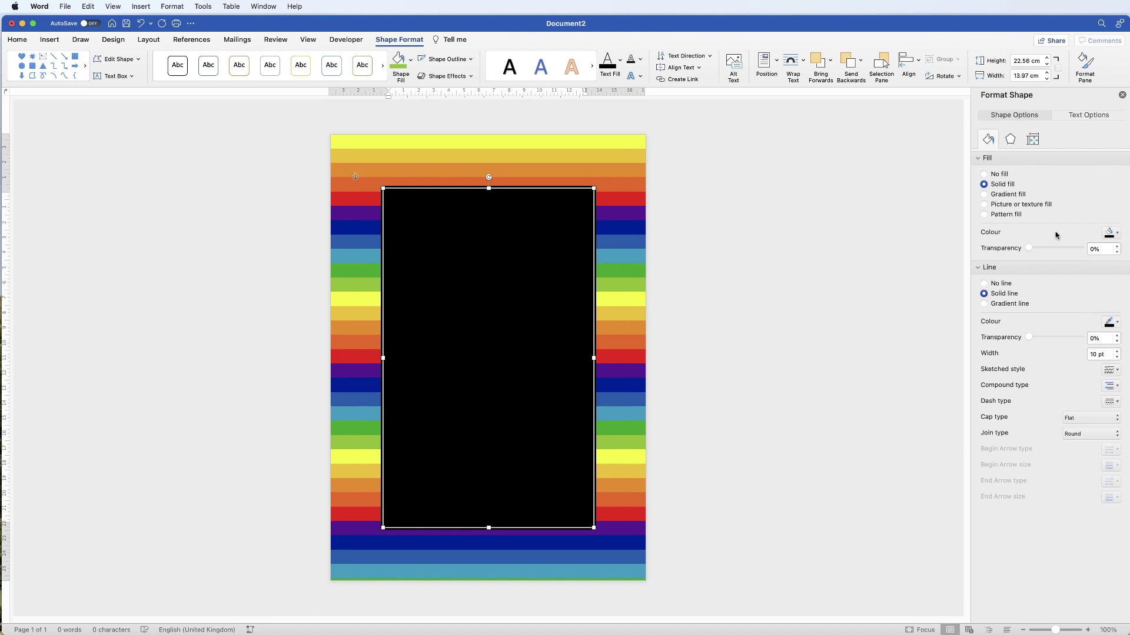
left_click(985, 284)
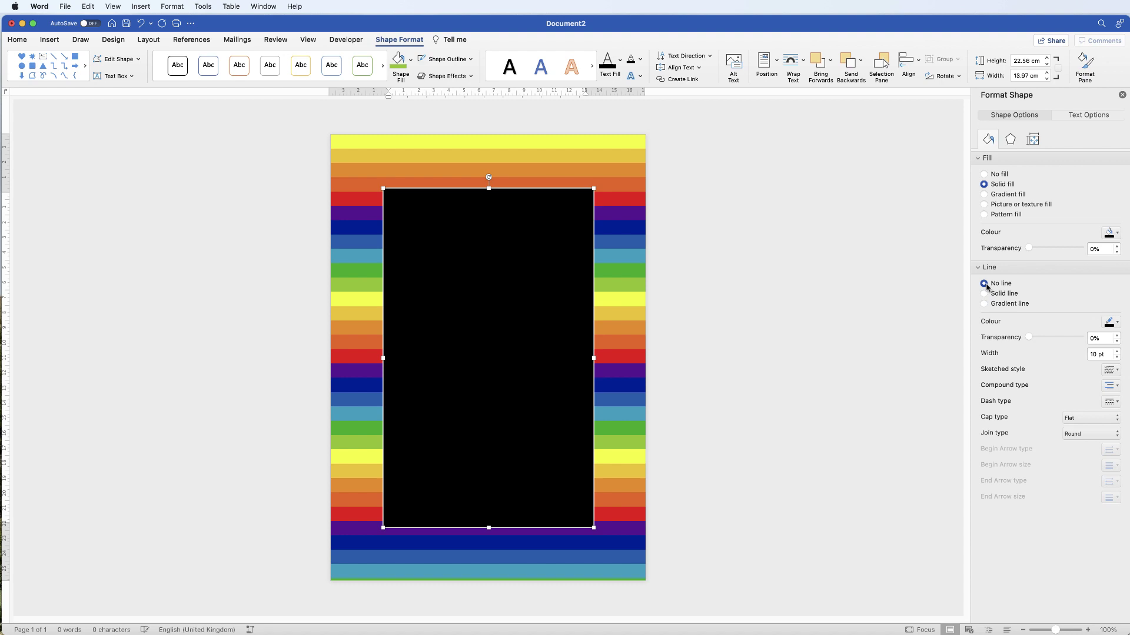
left_click(702, 327)
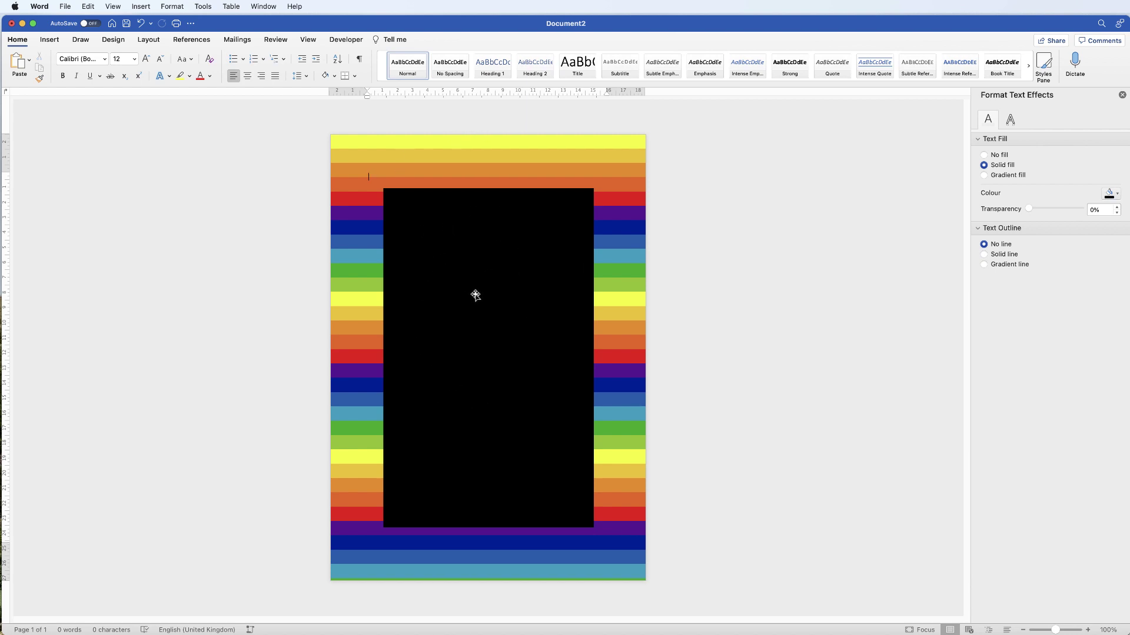
Step: Paste the two-word title into the black text box and select the pasted text
left_click(469, 269)
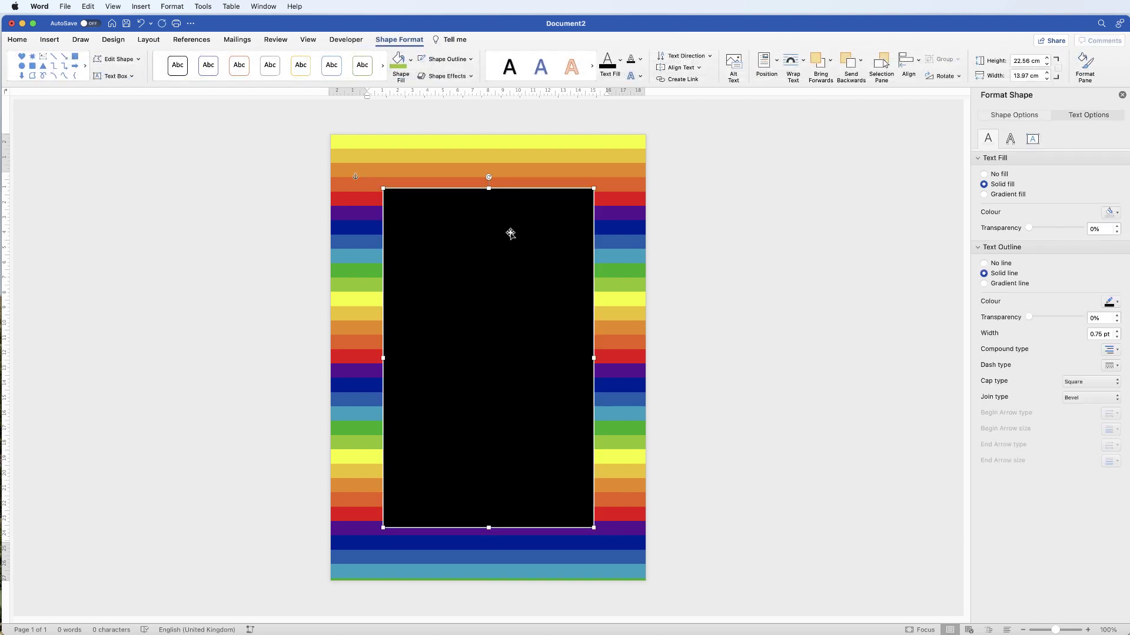
left_click(444, 230)
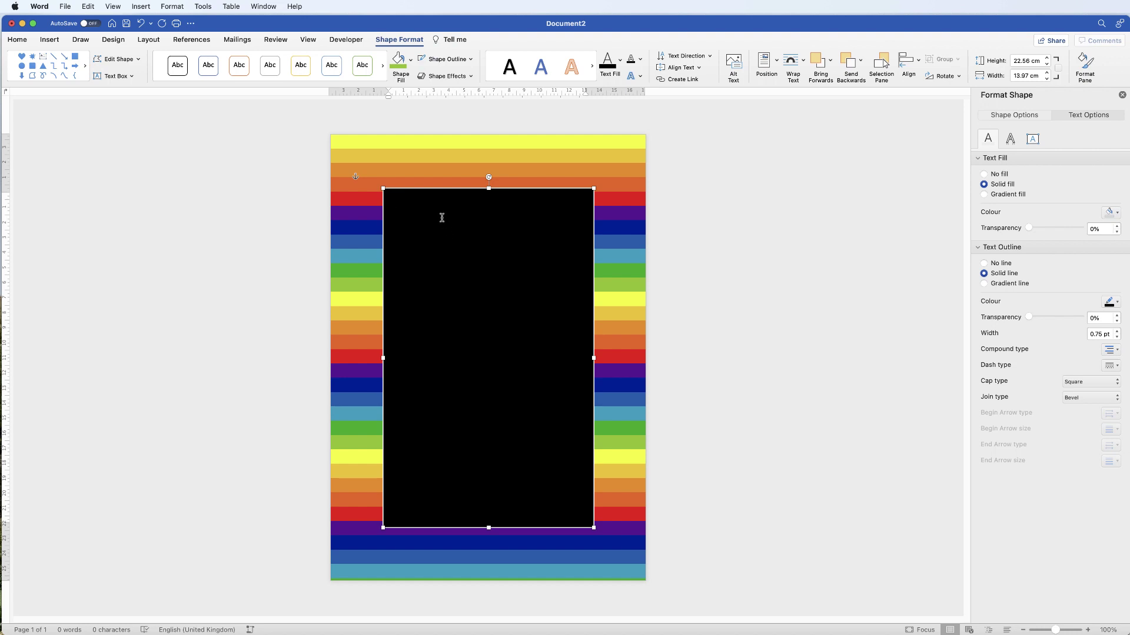
key("super+v")
left_click_drag(444, 195, 395, 194)
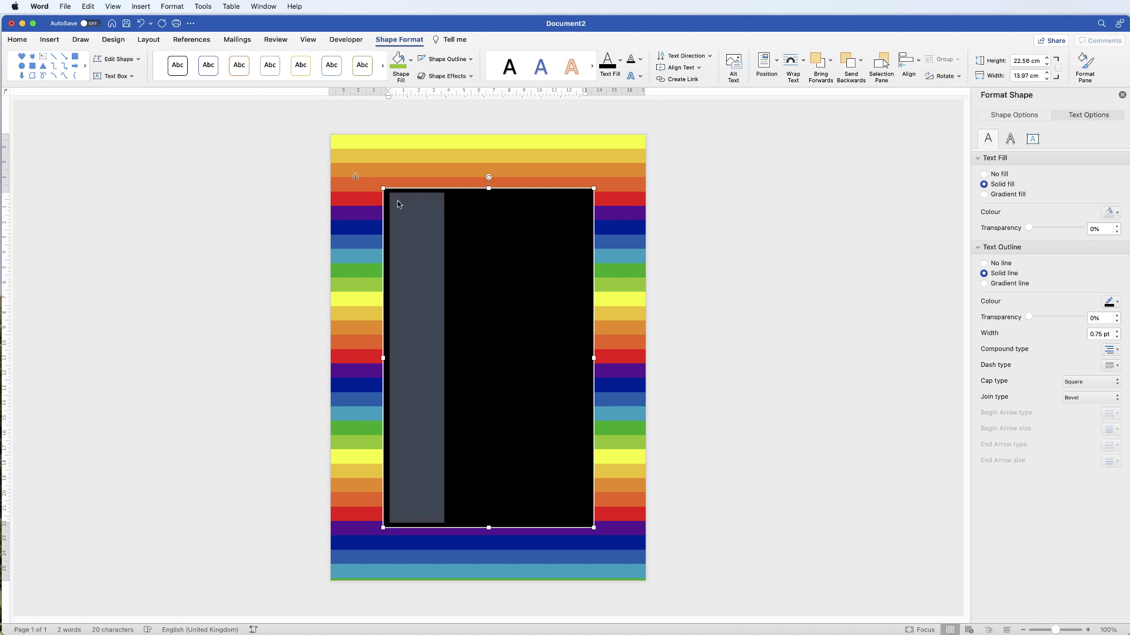
Step: Make the title text white and enlarge it step by step to 36 pt
left_click(17, 40)
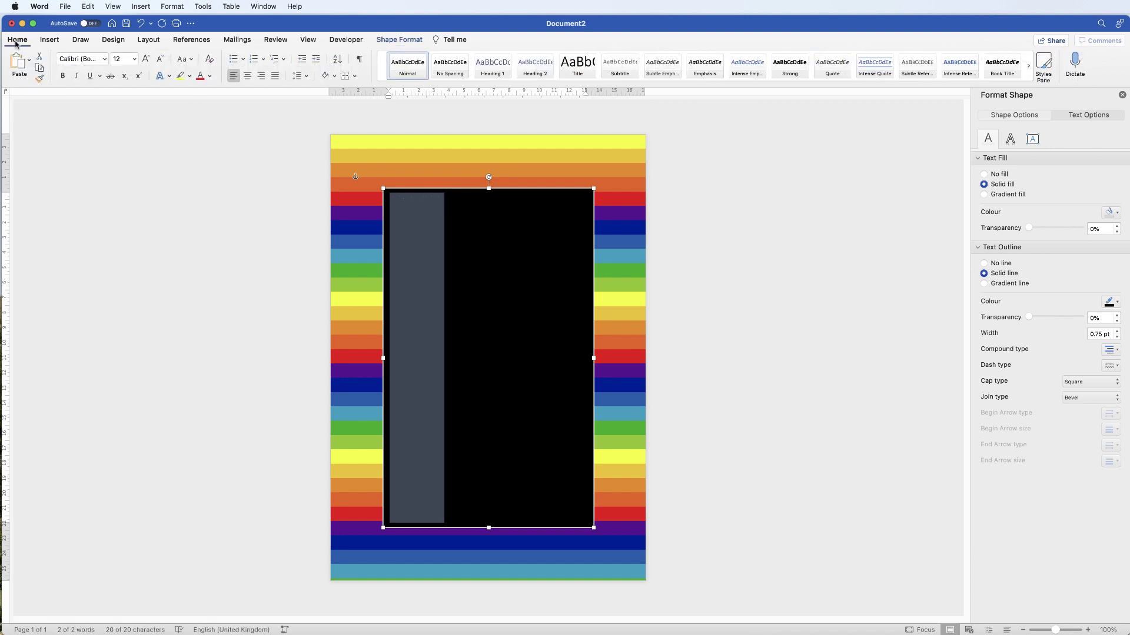
left_click(210, 76)
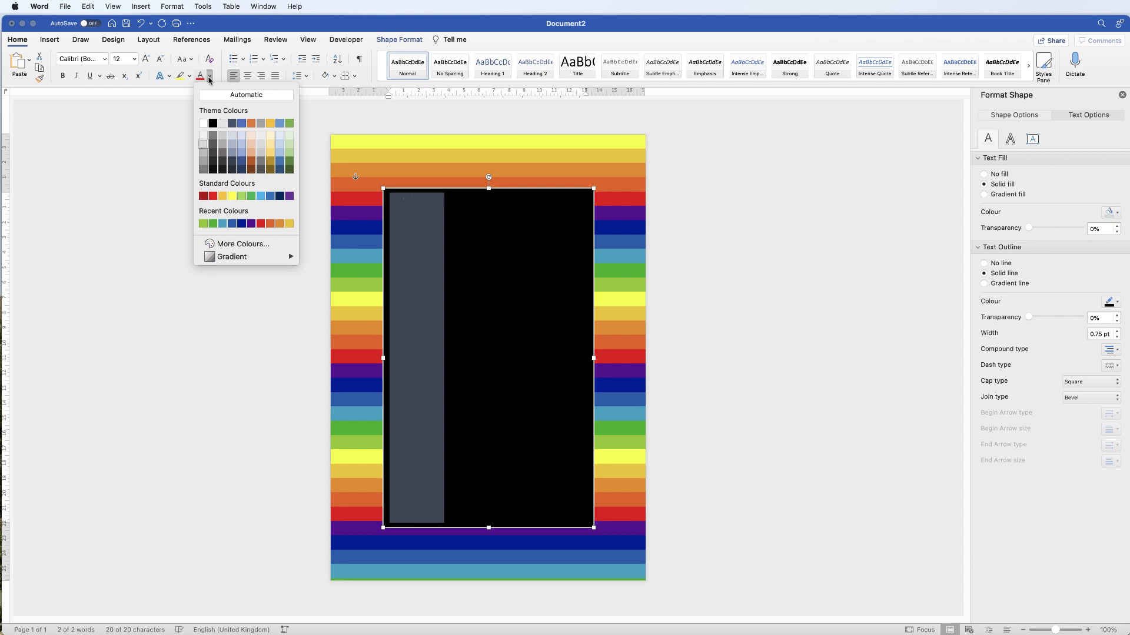
left_click(202, 126)
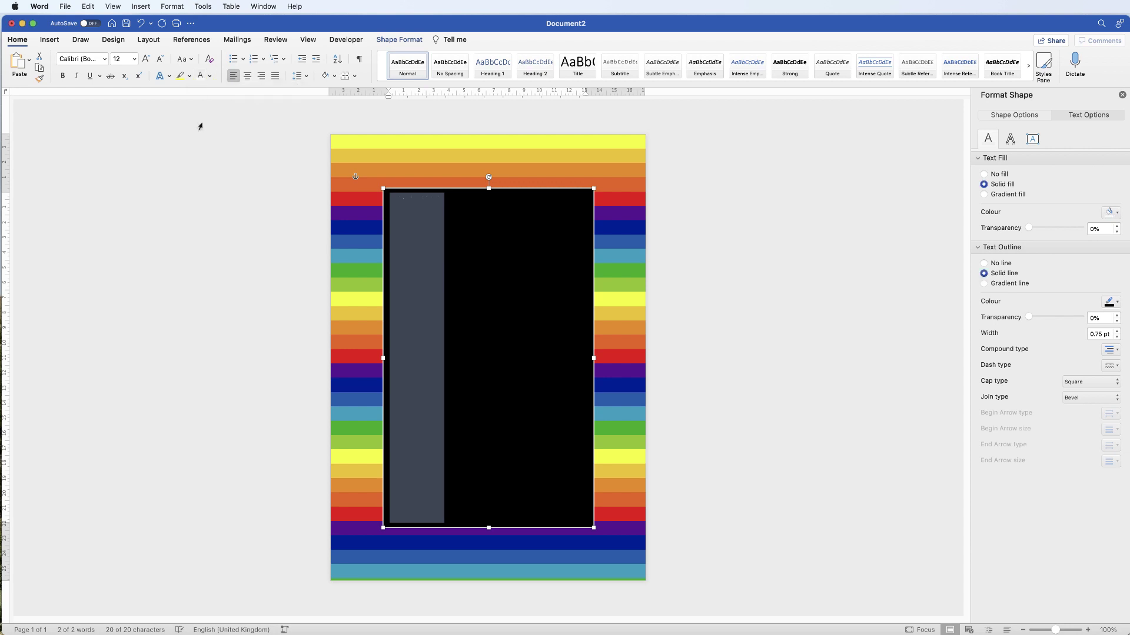
left_click(146, 63)
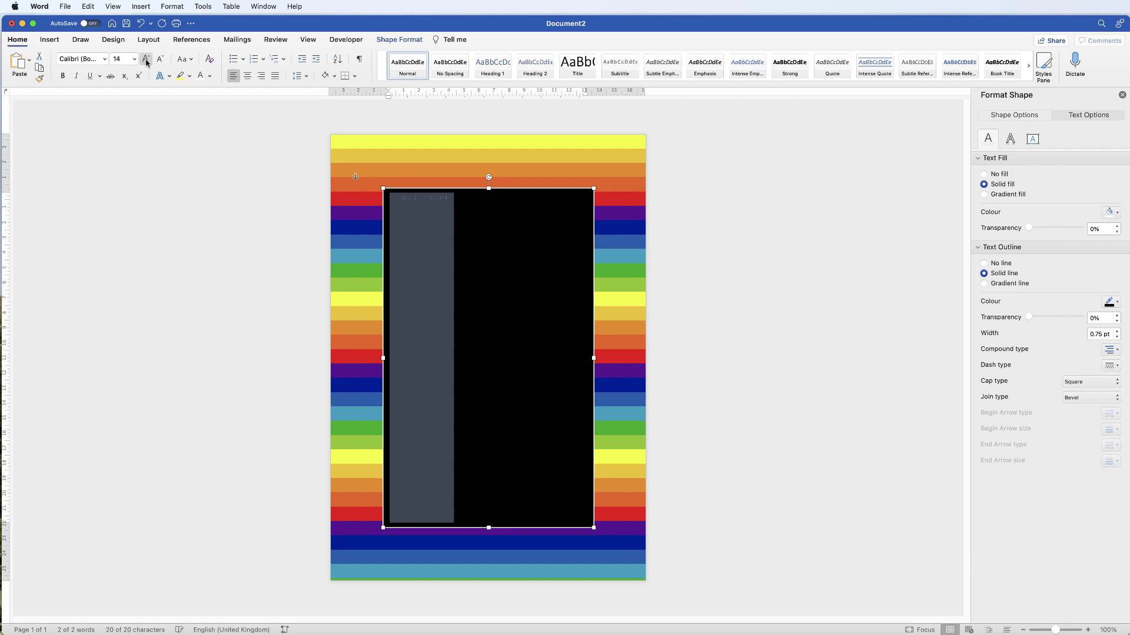
left_click(147, 62)
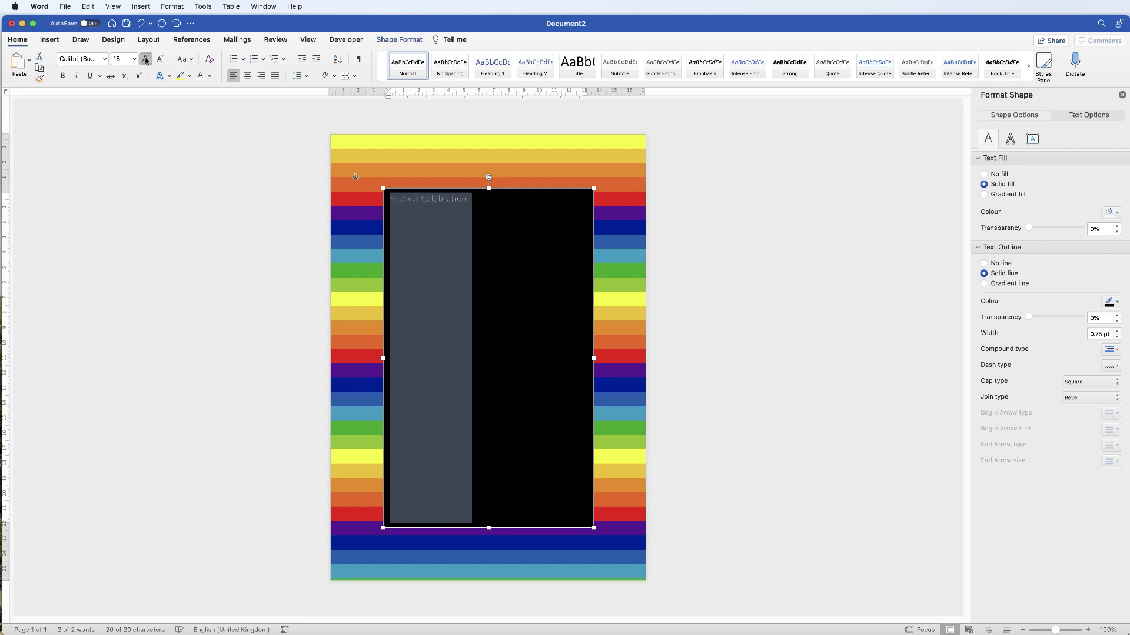
left_click(147, 61)
left_click(146, 60)
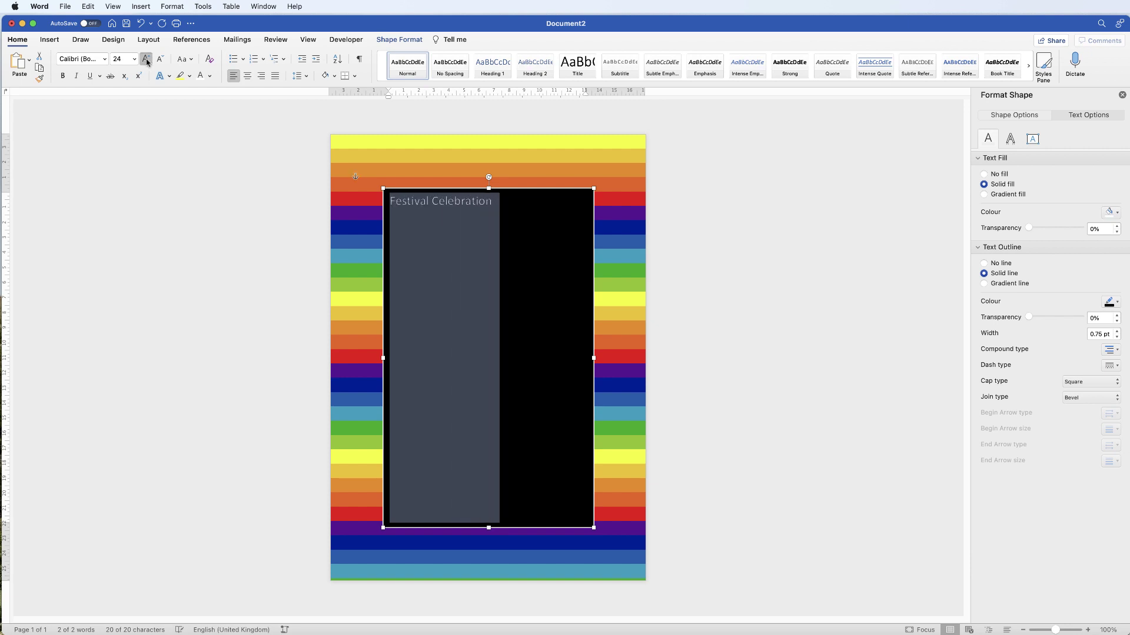
left_click(146, 61)
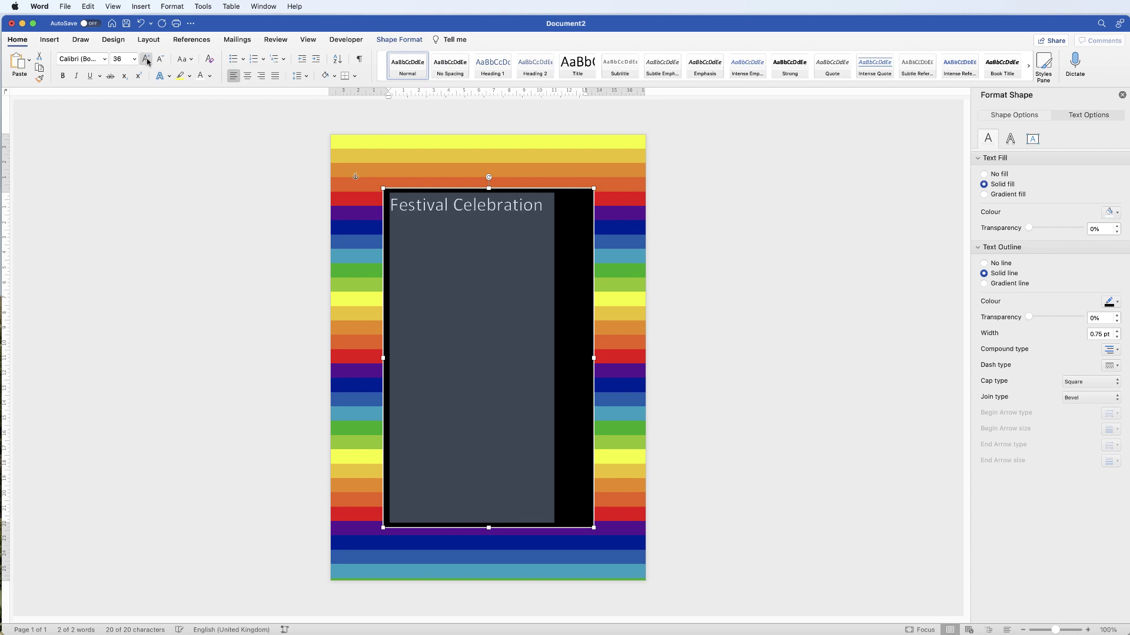
Step: Make the title bold and set it in the Big Book font
left_click(62, 77)
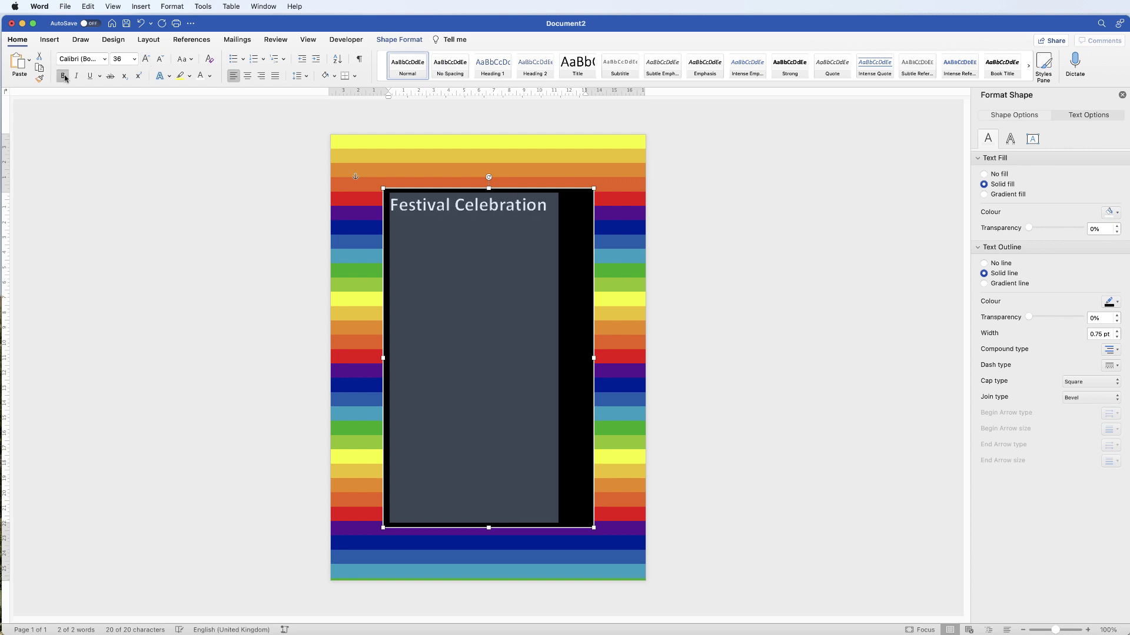
left_click(106, 61)
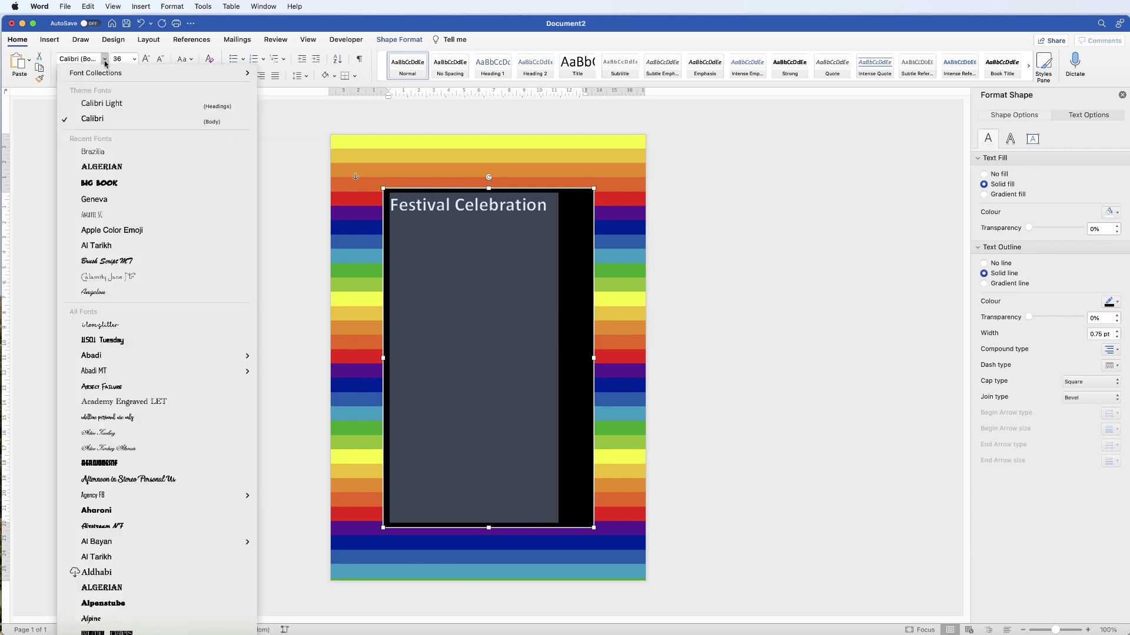
left_click(105, 183)
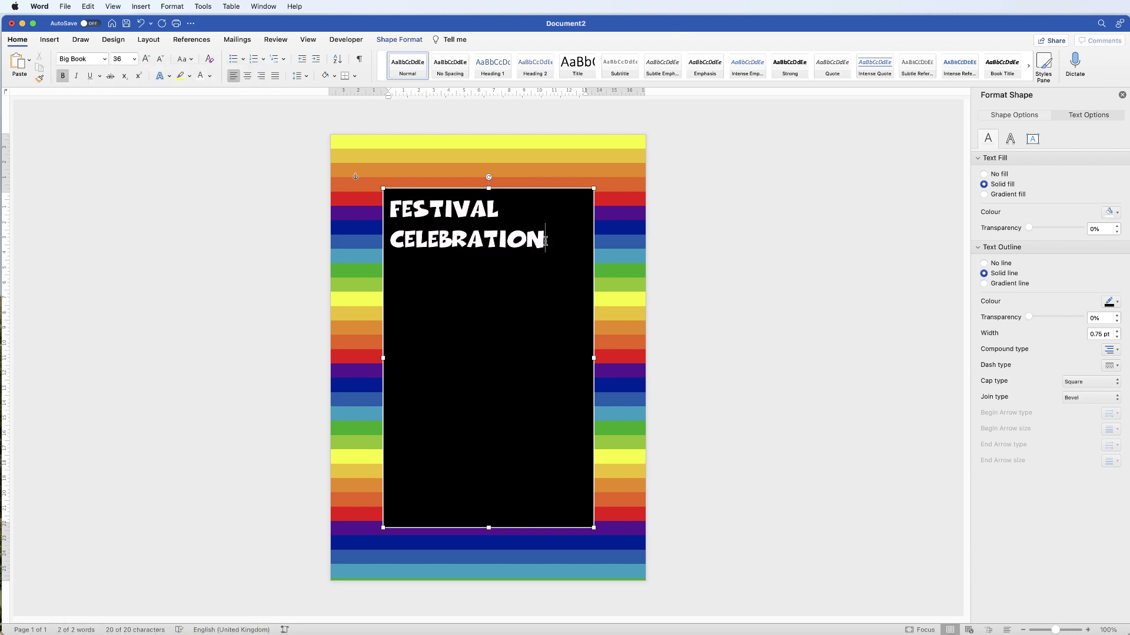
type("s")
key("Escape")
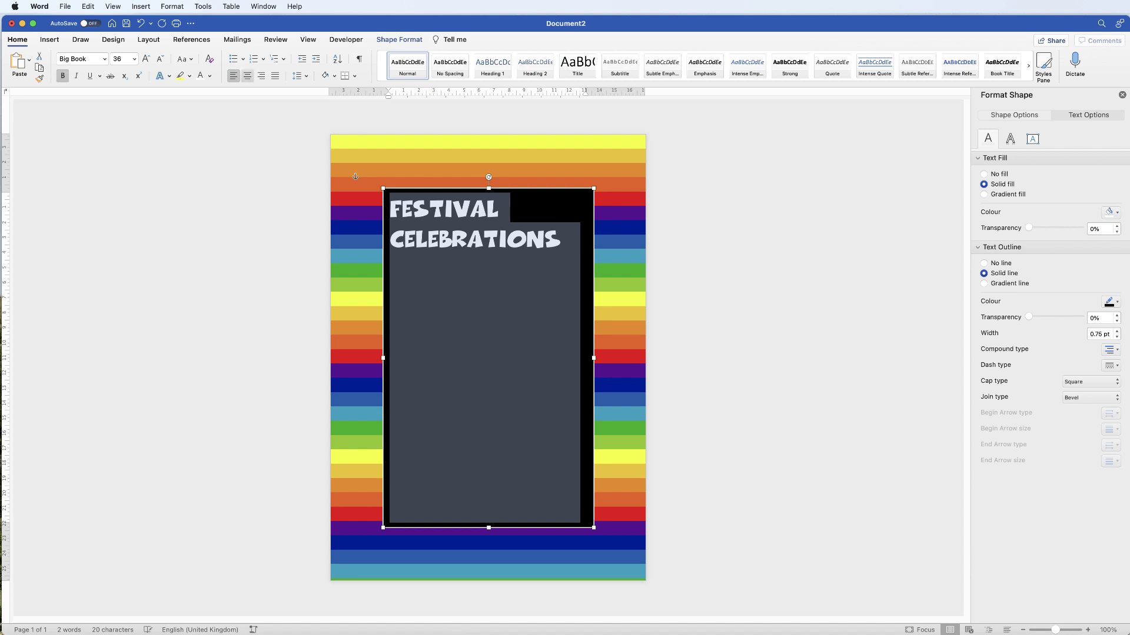
Step: Centre the title, add spacing and switch to the Brazilia font for the 'Family Fun Day' details
key("super+e")
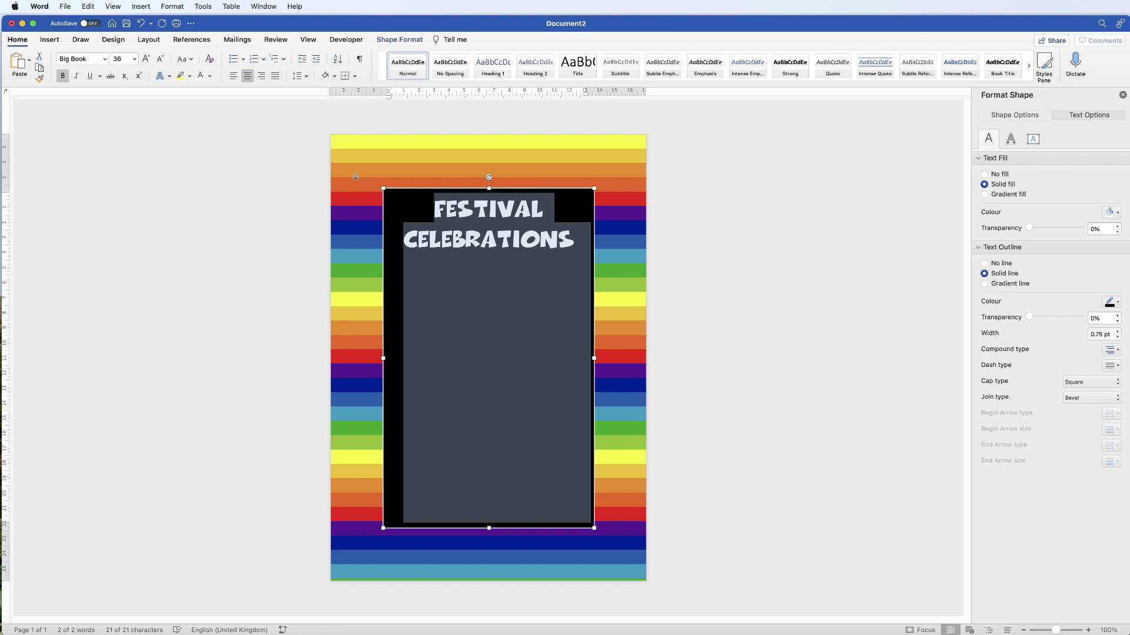
key("Right")
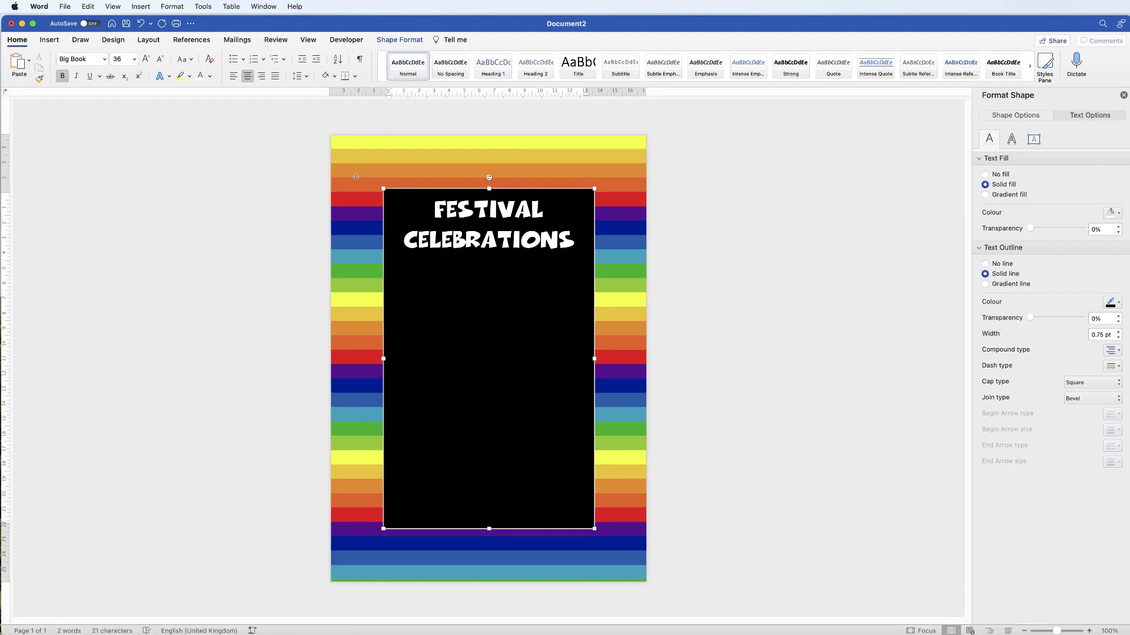
key("super+Up")
key("Return")
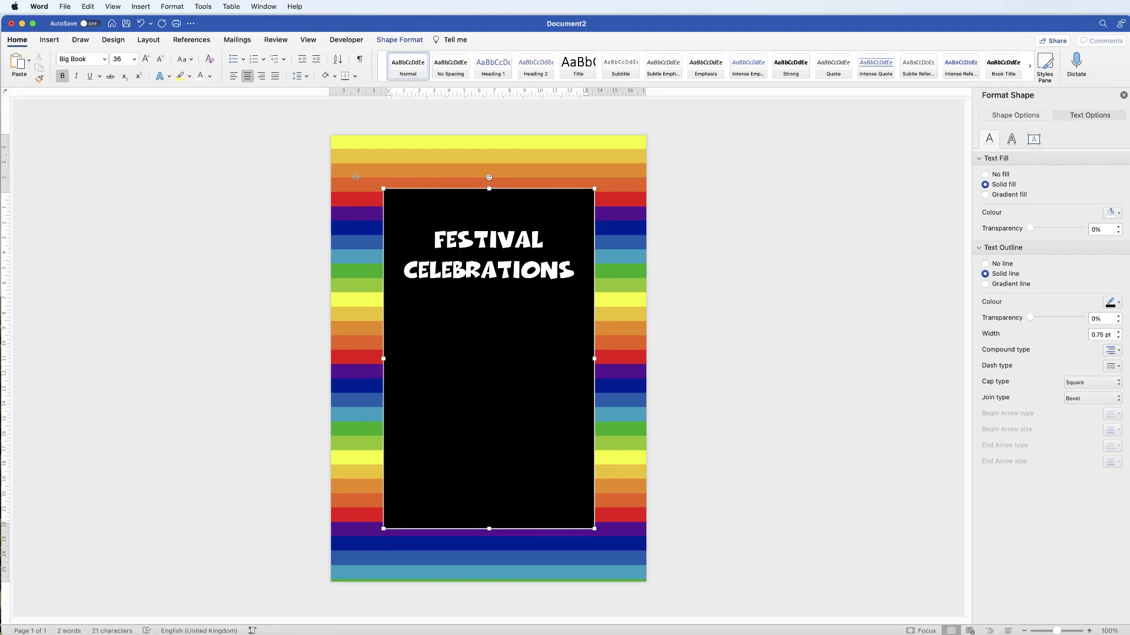
left_click(104, 59)
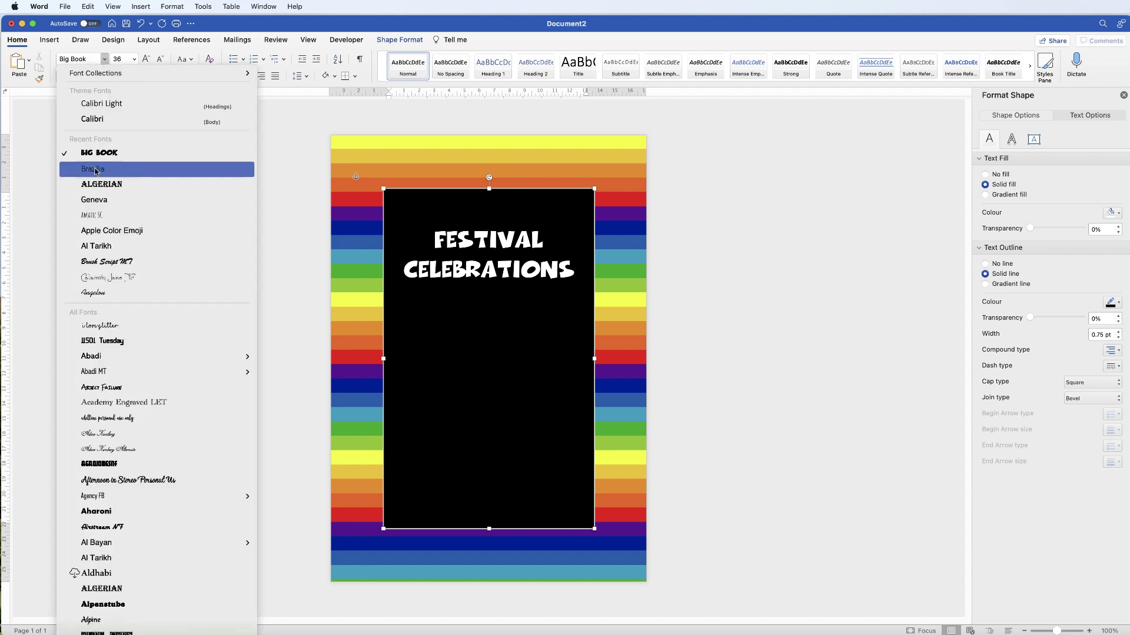
left_click(95, 170)
type("Family Fun Day")
key("Return")
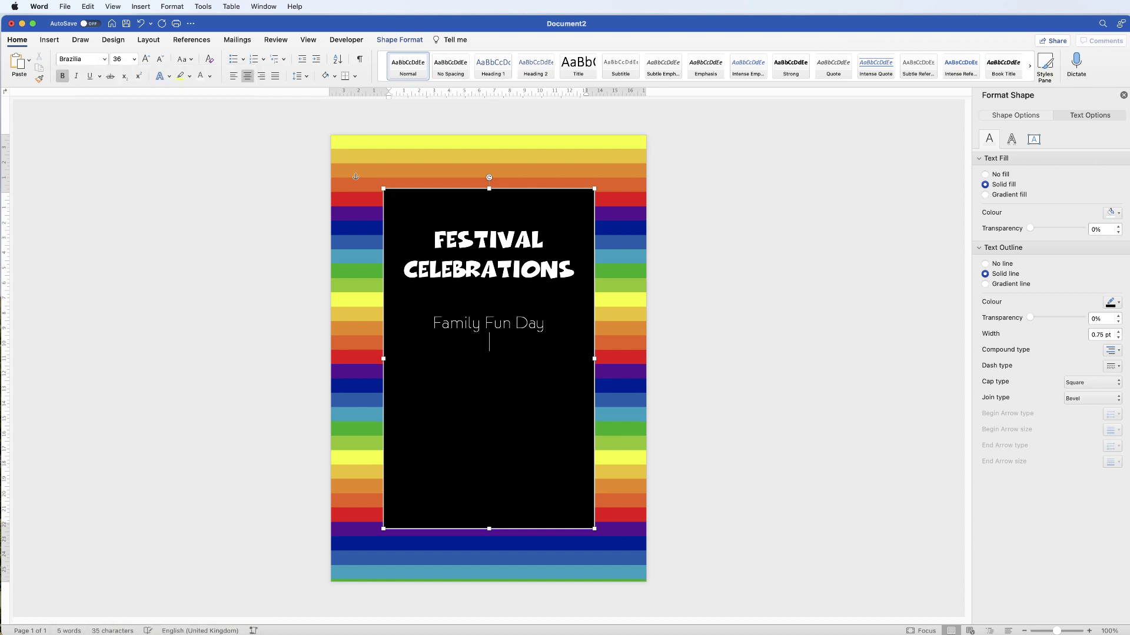
type("at")
key("Return")
key("Return")
type("summetime farm")
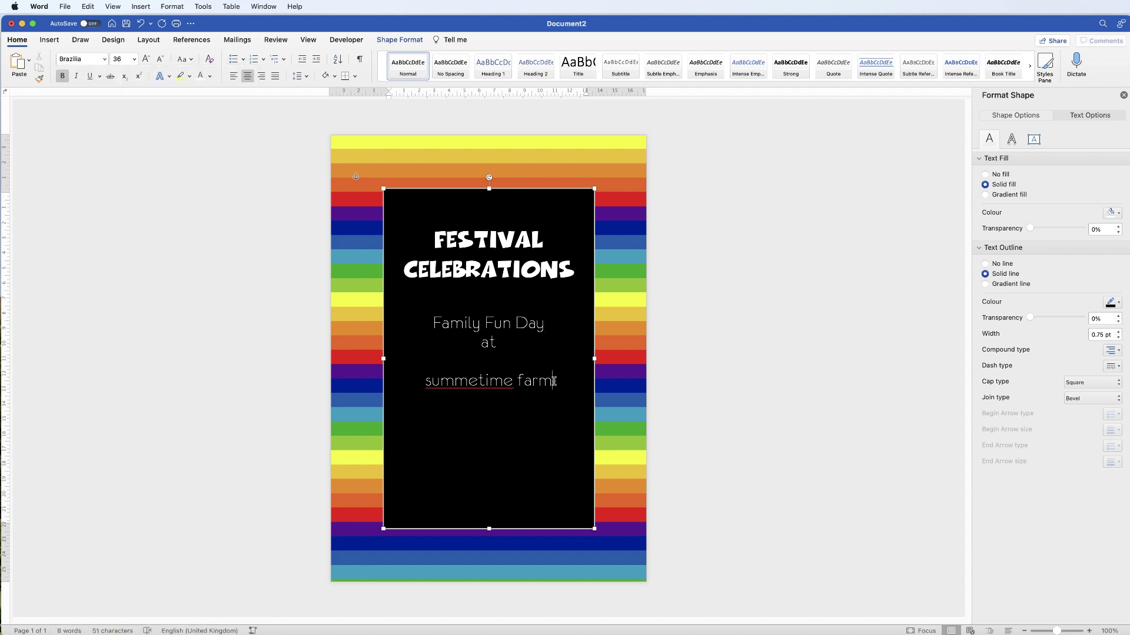
Step: Retype the 'Summertime Farm' venue line and set it in the Big Book title font
triple_click(556, 381)
type("Summertime Farm Helmshire")
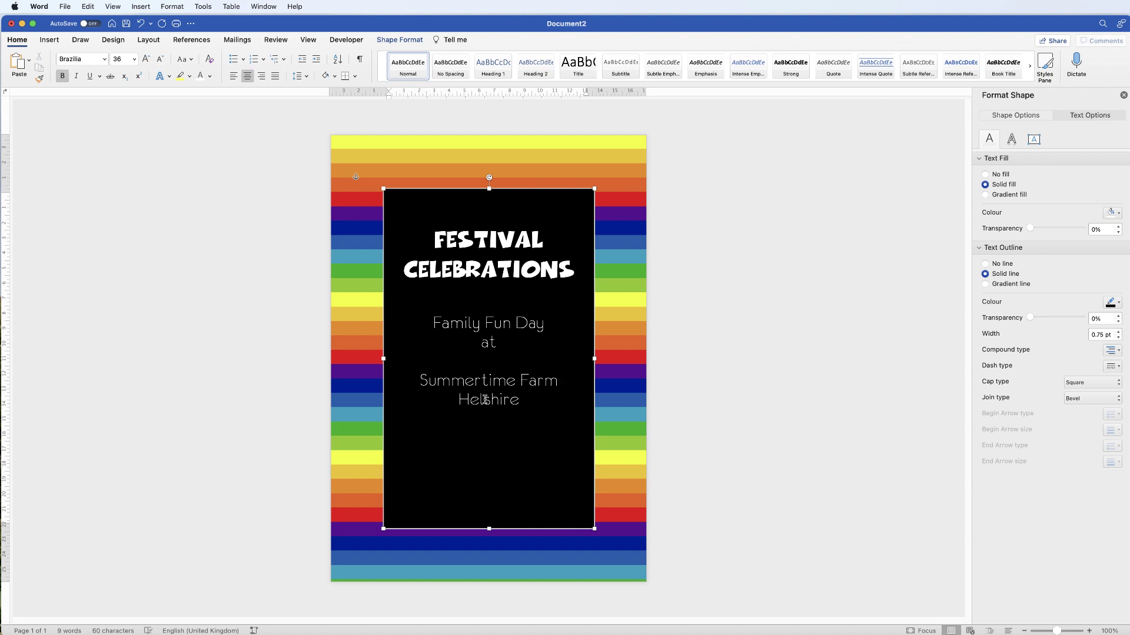
triple_click(488, 381)
left_click(104, 58)
left_click(86, 201)
left_click(104, 59)
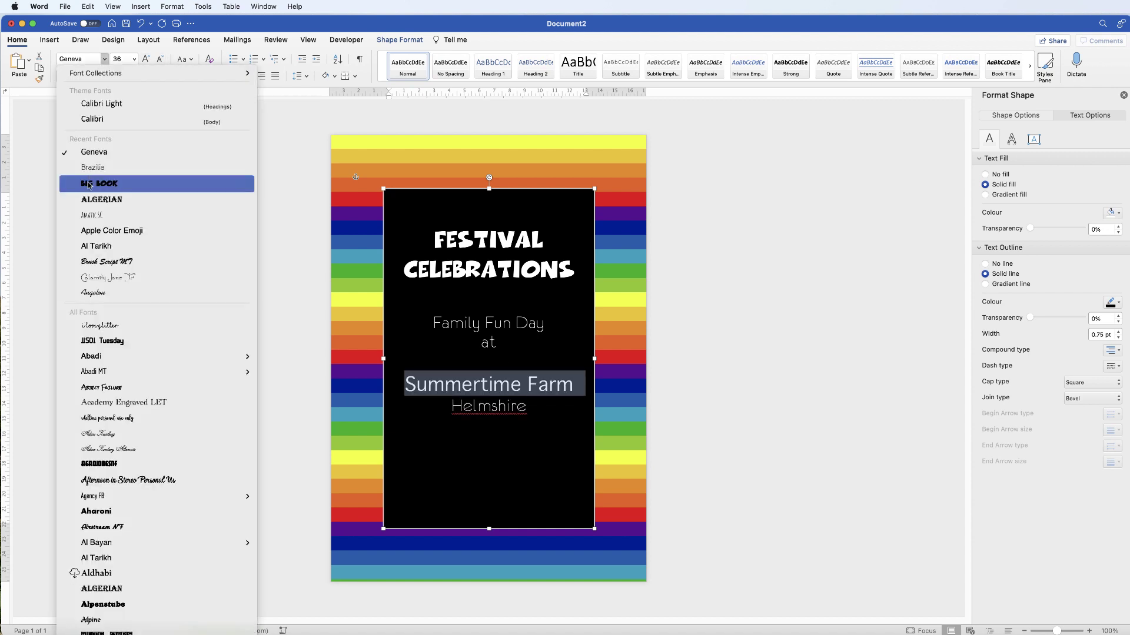
left_click(88, 182)
Step: Add the date, times, £4 tickets and festival website lines below Helmshire
left_click(530, 427)
key("Return")
type("Sunday 1")
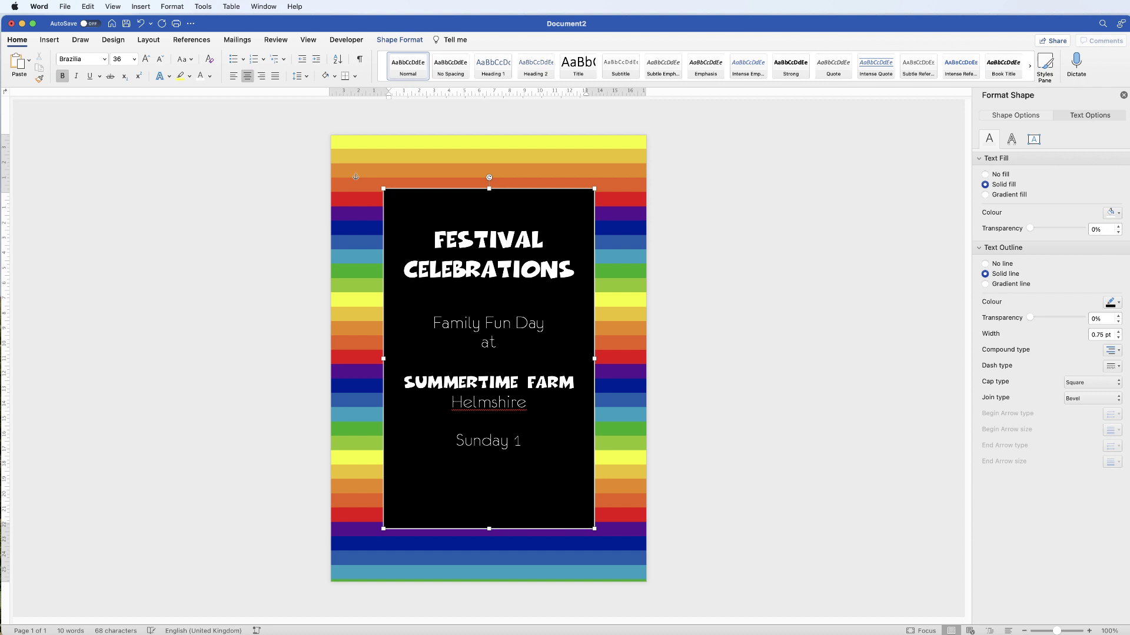
type("4th July")
key("Return")
type("2pm - 6pm ")
type("Tickets £")
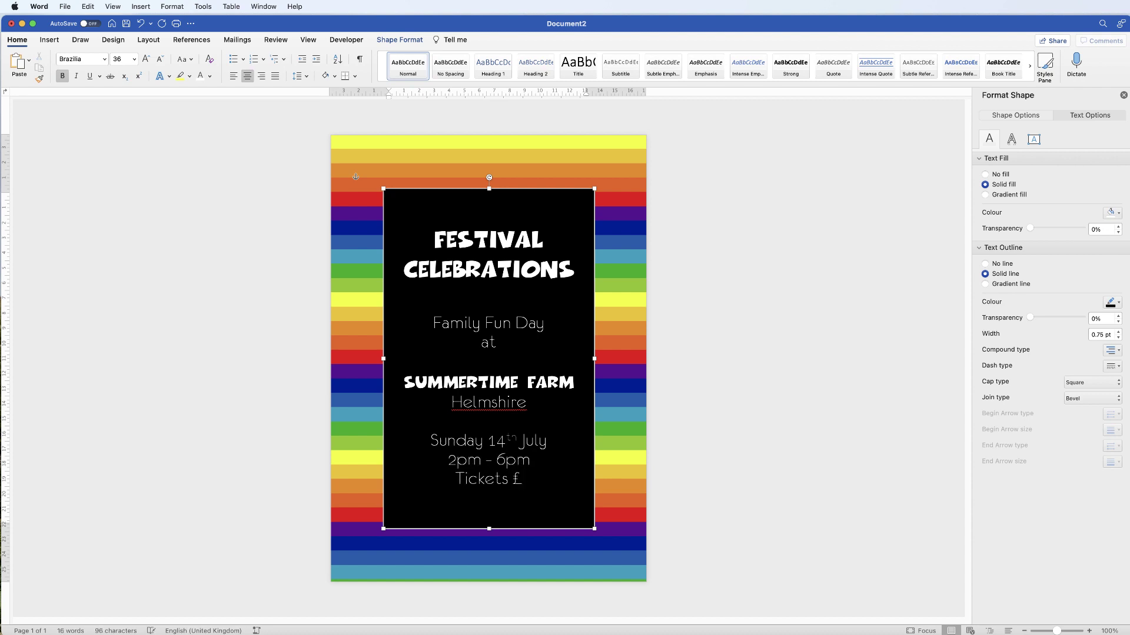
type("4 ")
type("www.festival404")
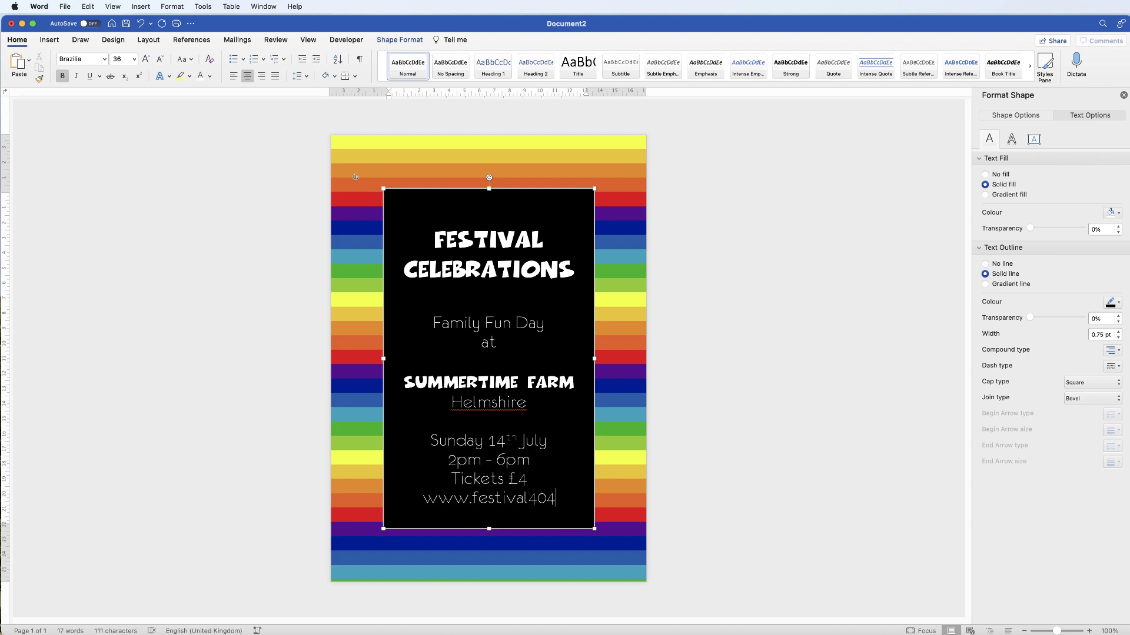
type(".com")
key("Return")
key("Escape")
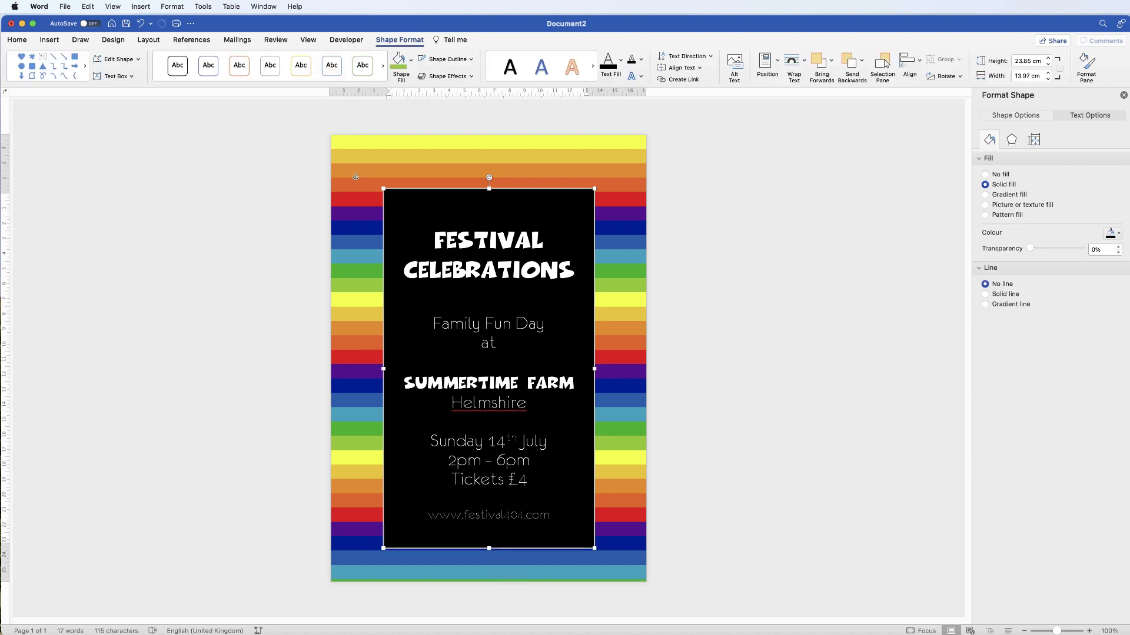
left_click(369, 176)
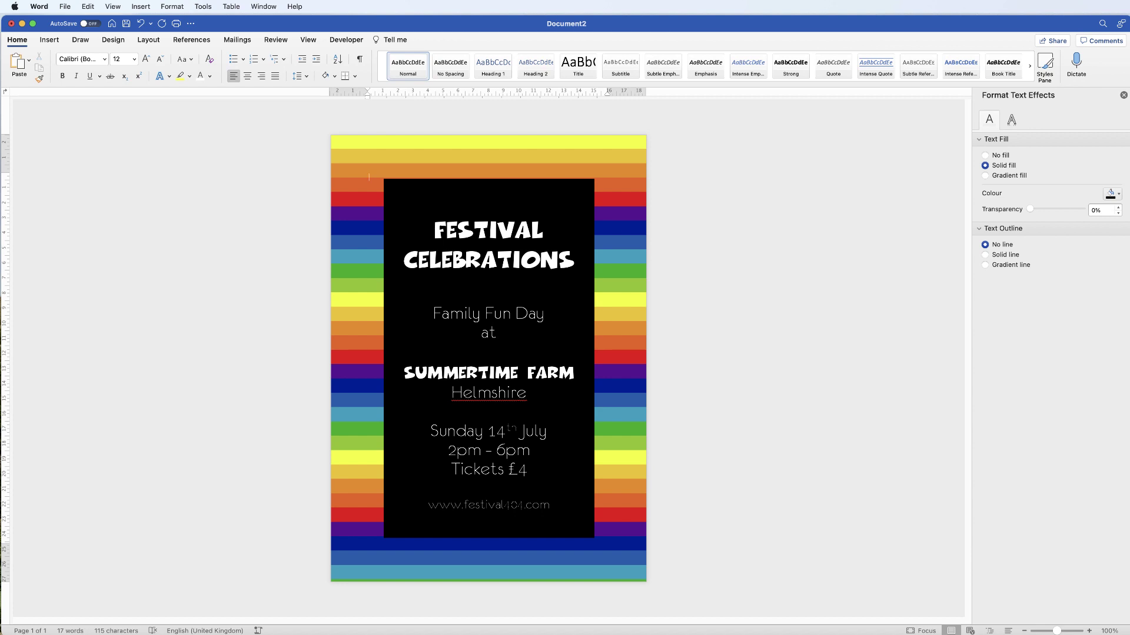
double_click(487, 392)
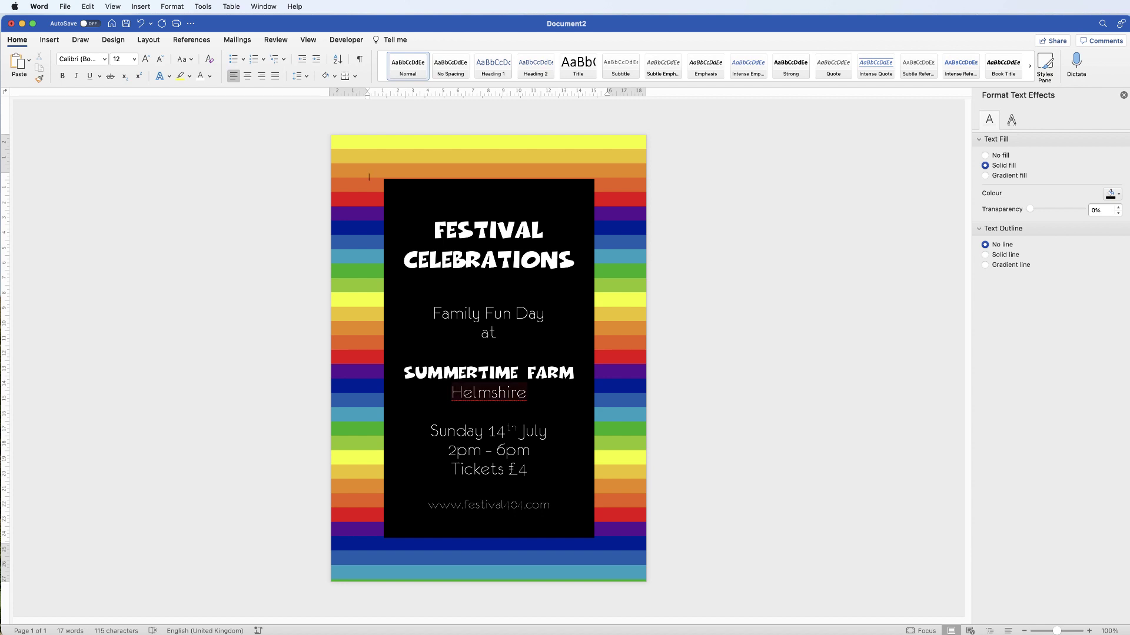